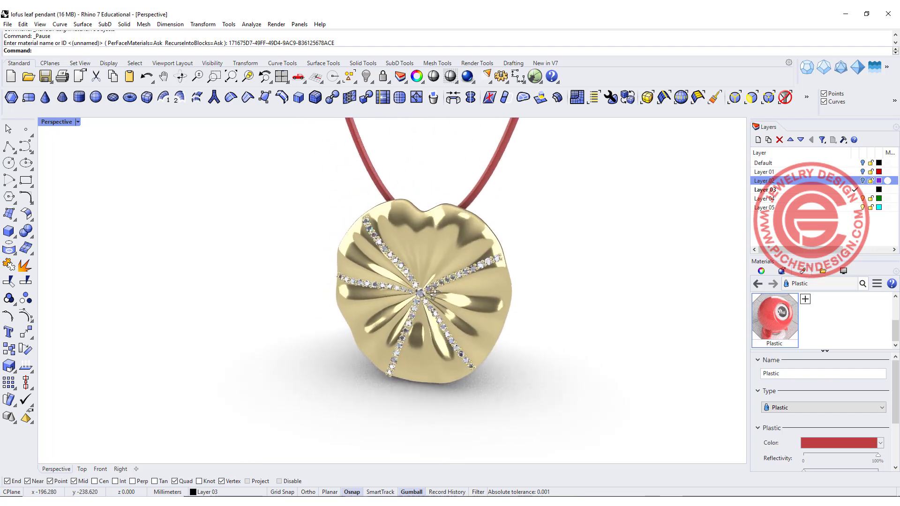
Drag the three bottom control points of the leaf outline slightly downward with the gumball.
mouse_move(475, 293)
right_mouse_down()
mouse_move(475, 282)
mouse_move(474, 297)
right_mouse_up()
scroll(475, 281, "up", 2)
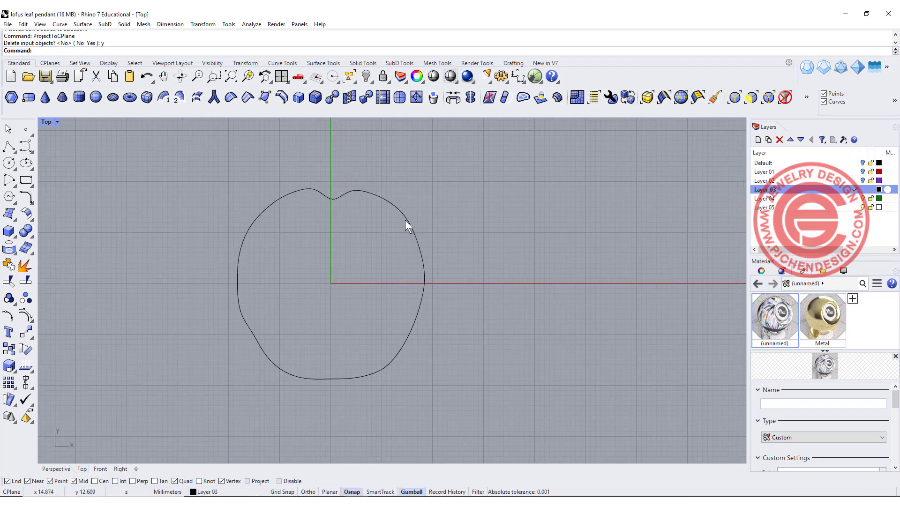
left_click(409, 220)
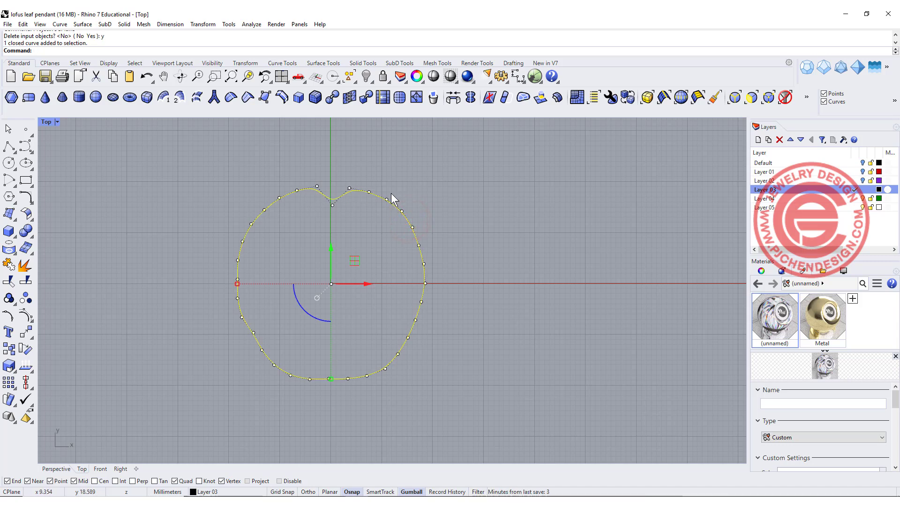
scroll(330, 368, "up", 2)
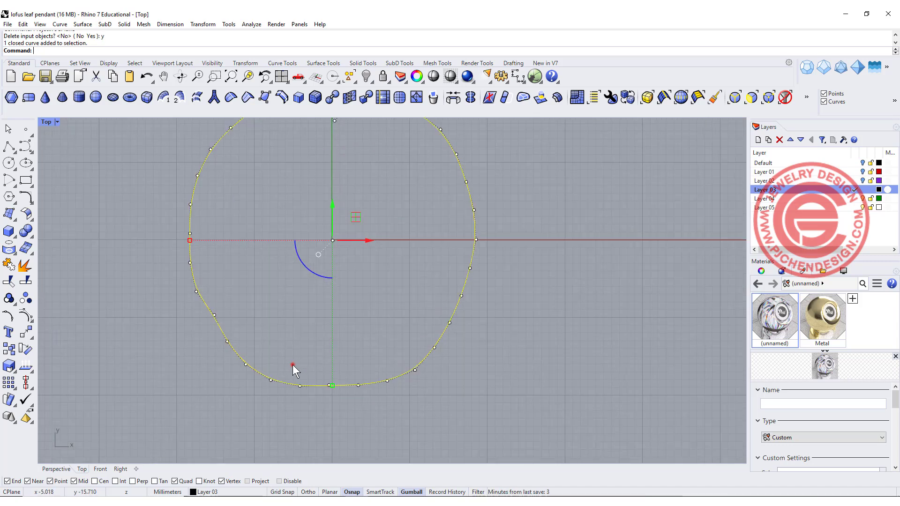
scroll(291, 368, "up", 2)
left_click_drag(292, 364, 368, 403)
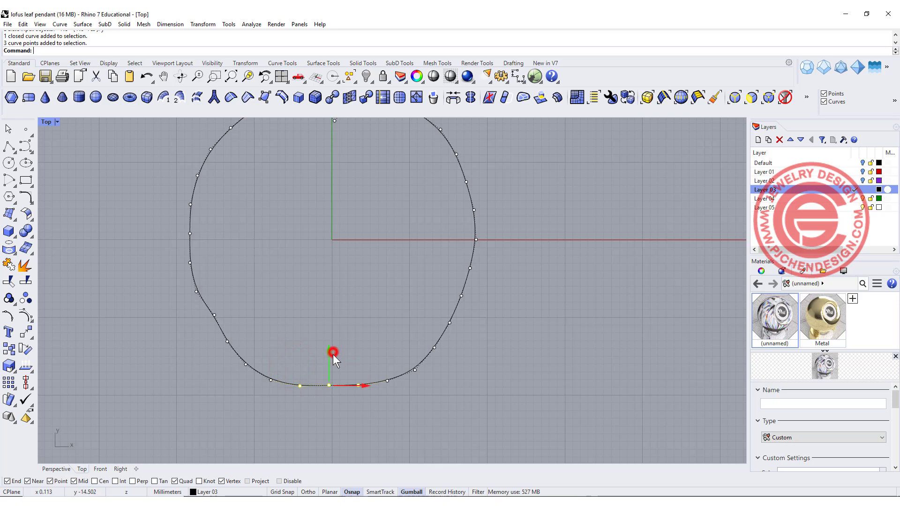
mouse_move(333, 355)
left_mouse_down()
mouse_move(314, 367)
mouse_move(337, 401)
mouse_move(335, 360)
left_mouse_up()
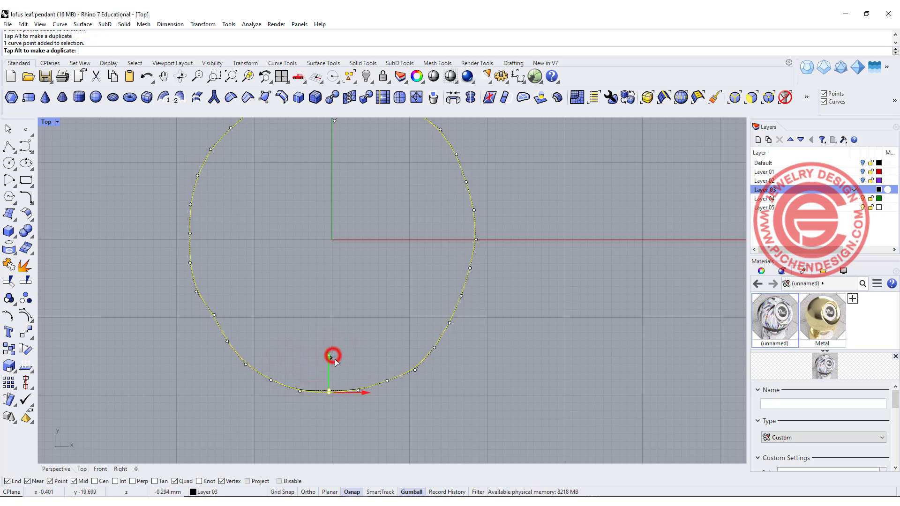
Clear the selection and reselect the whole leaf outline.
left_click(33, 152)
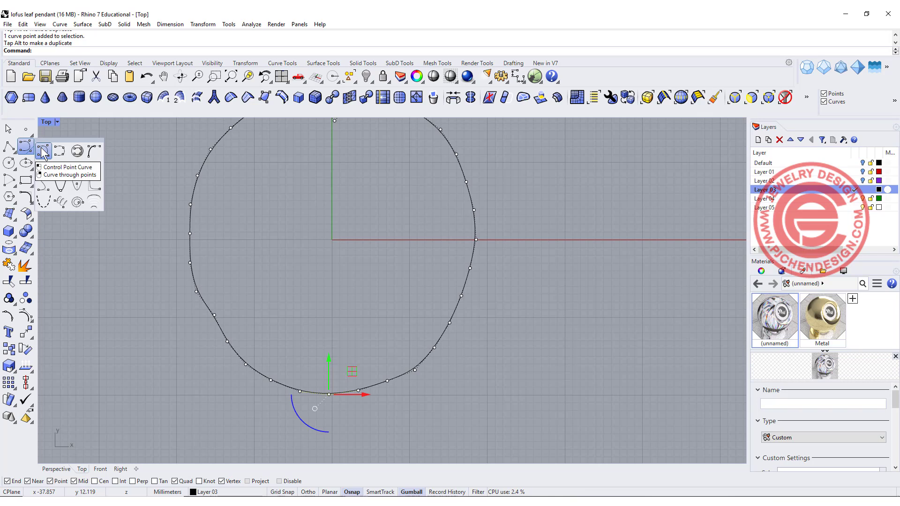
key("Escape")
left_click(315, 251)
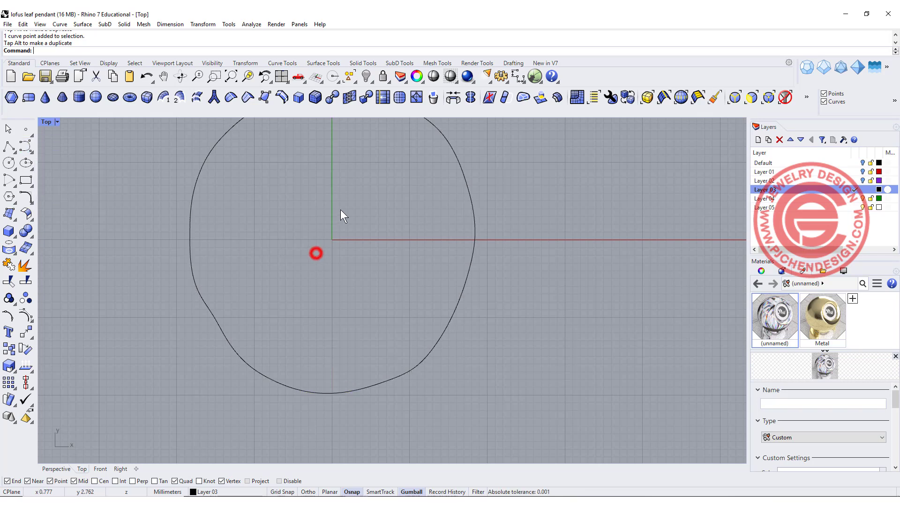
scroll(351, 239, "down", 3)
scroll(380, 226, "up", 2)
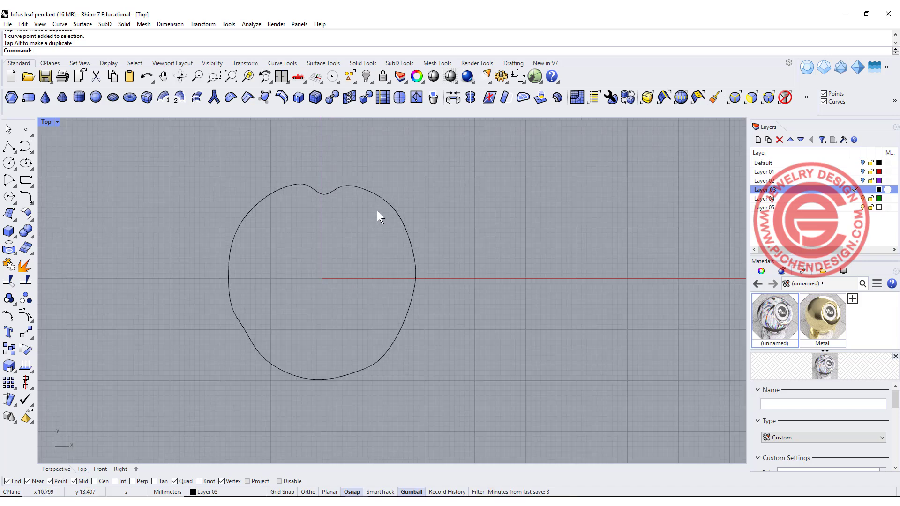
left_click(378, 194)
type("rebuild")
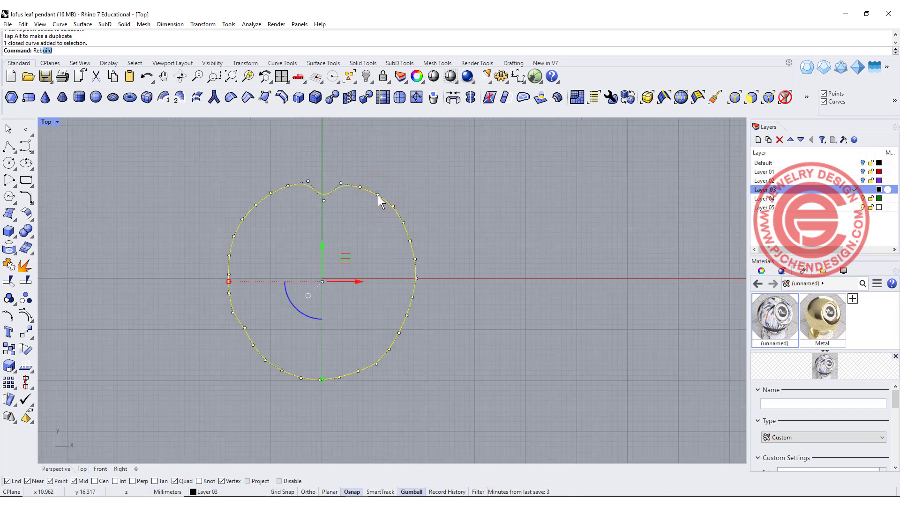
Rebuild the outline with 32 points, degree 3, SubD-friendly off.
key("Return")
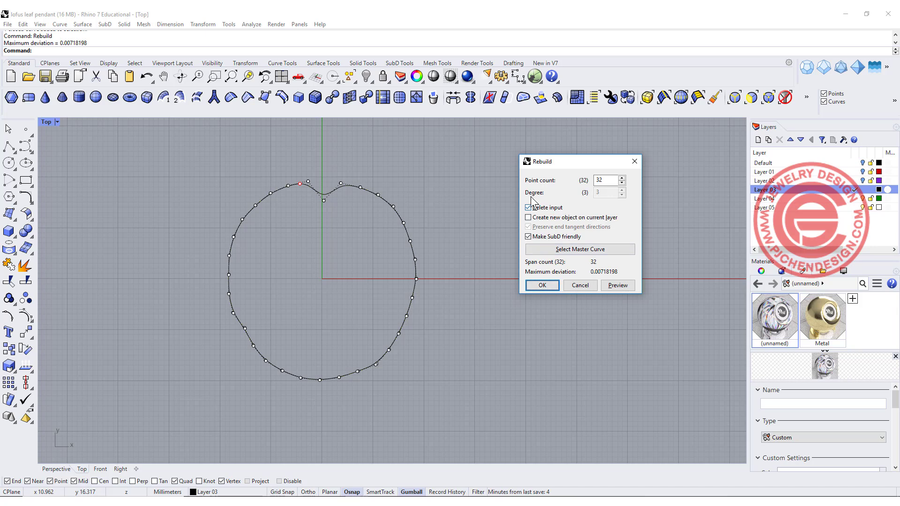
left_click(528, 237)
left_click(541, 285)
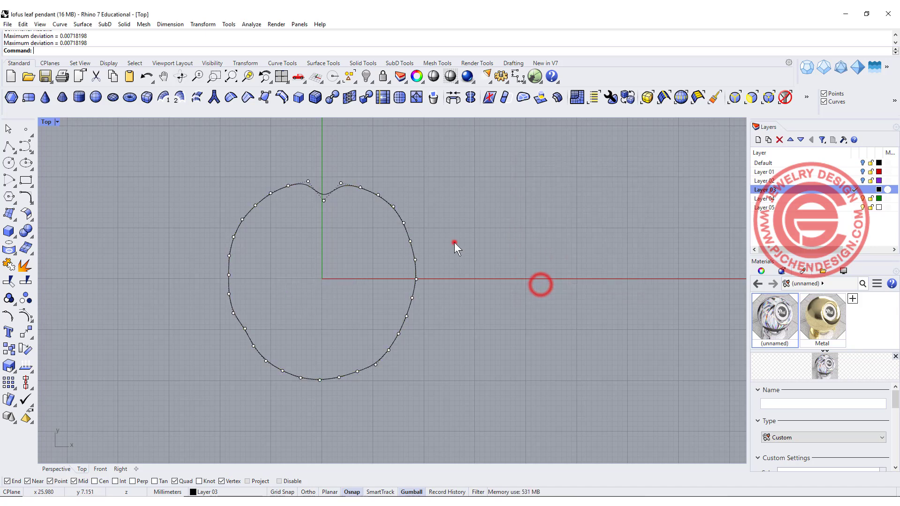
Move the rebuilt outline up and to the right with the gumball.
left_click(378, 197)
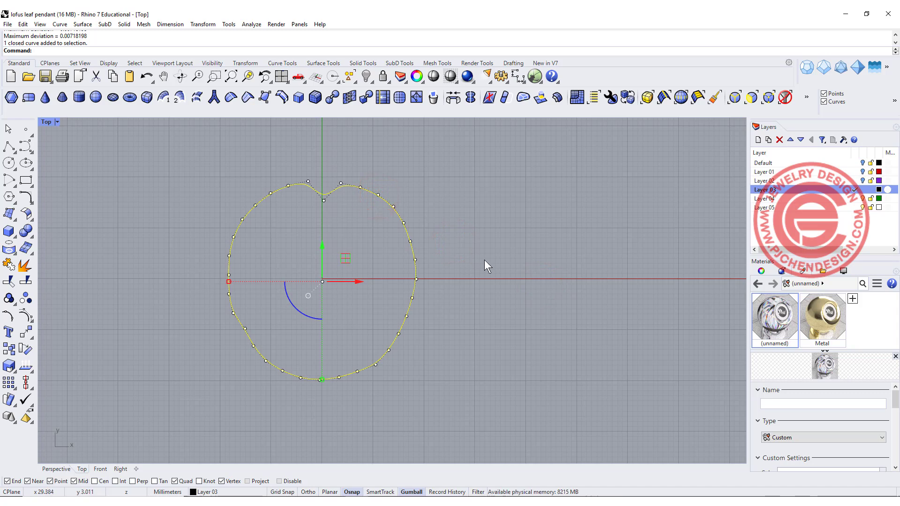
left_click_drag(417, 279, 633, 260)
left_click(500, 229)
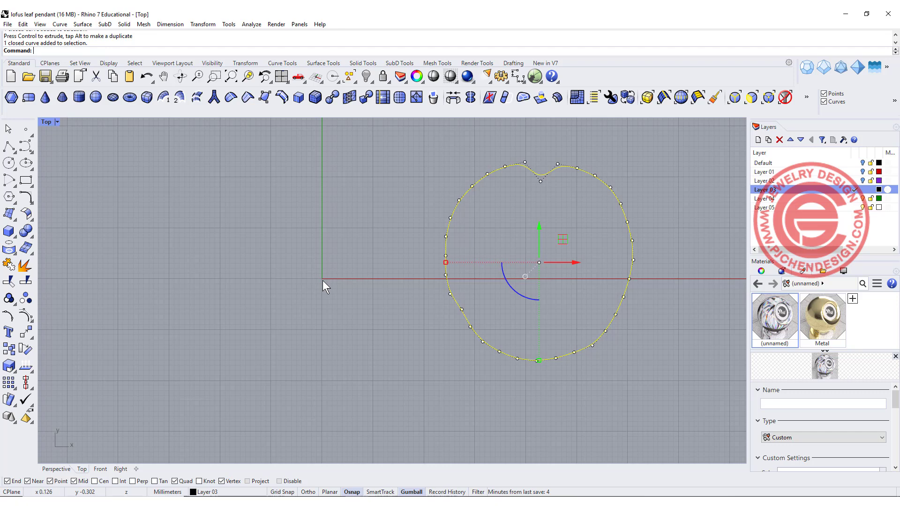
left_click(617, 274)
left_click(632, 261)
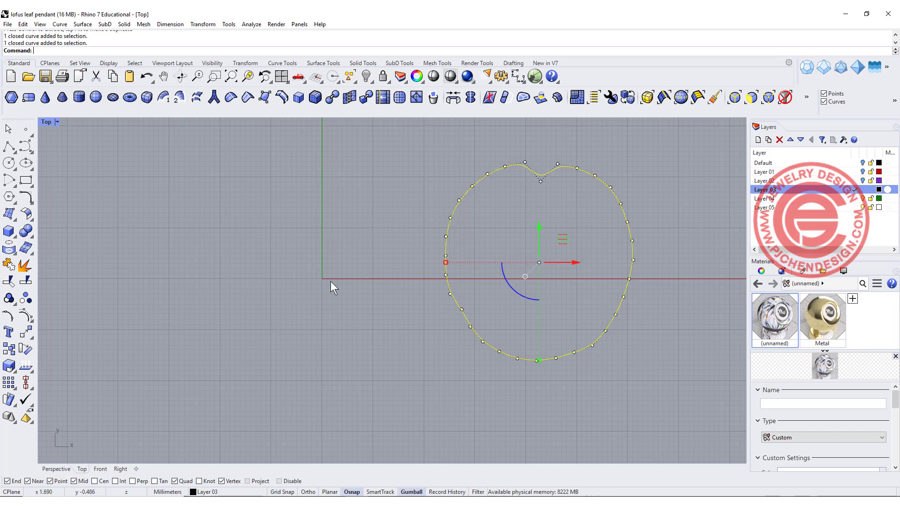
Place an Area Centroid point at the centre of the leaf outline.
left_click(353, 183)
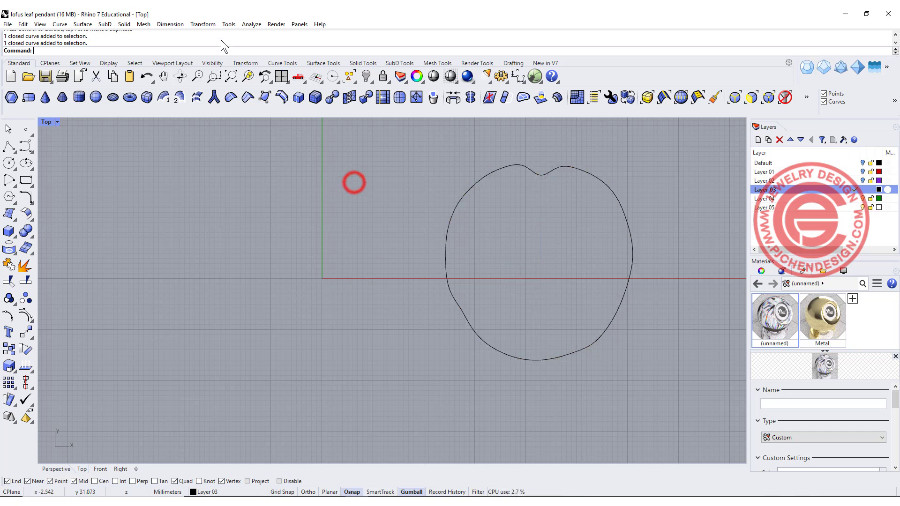
left_click(247, 26)
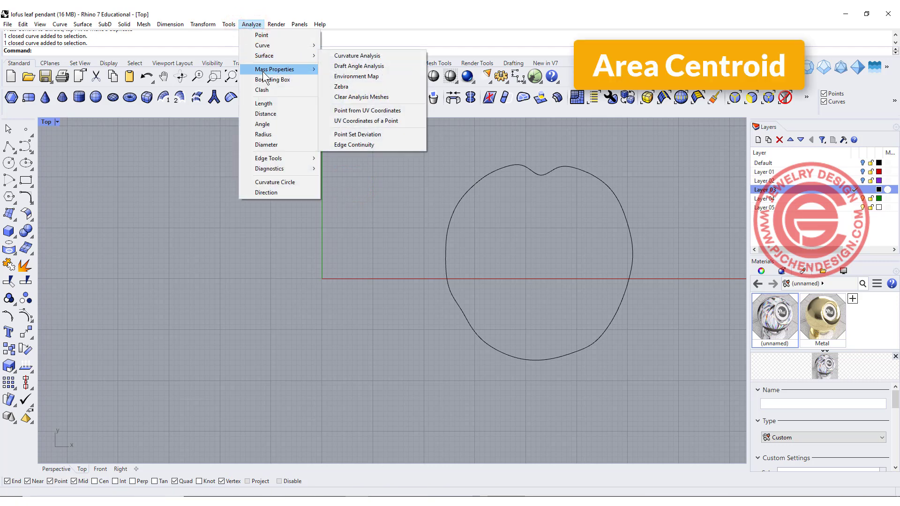
mouse_move(274, 69)
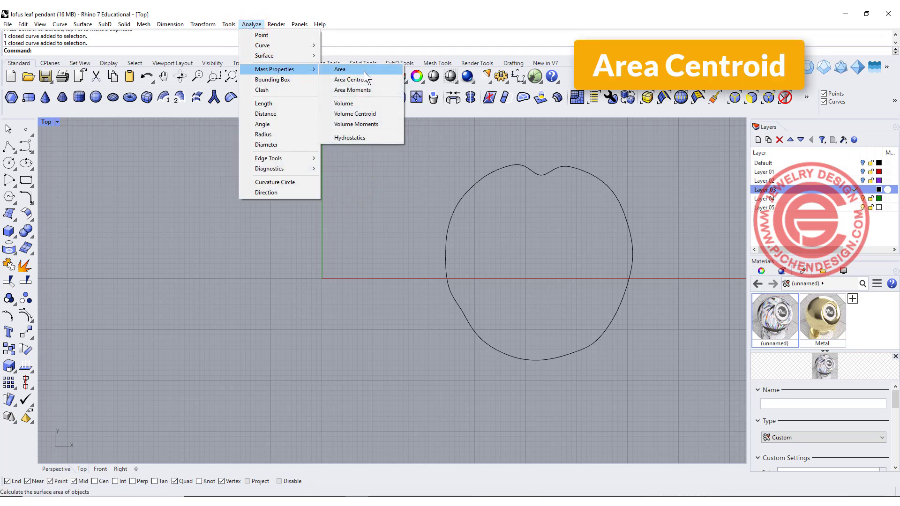
left_click(368, 81)
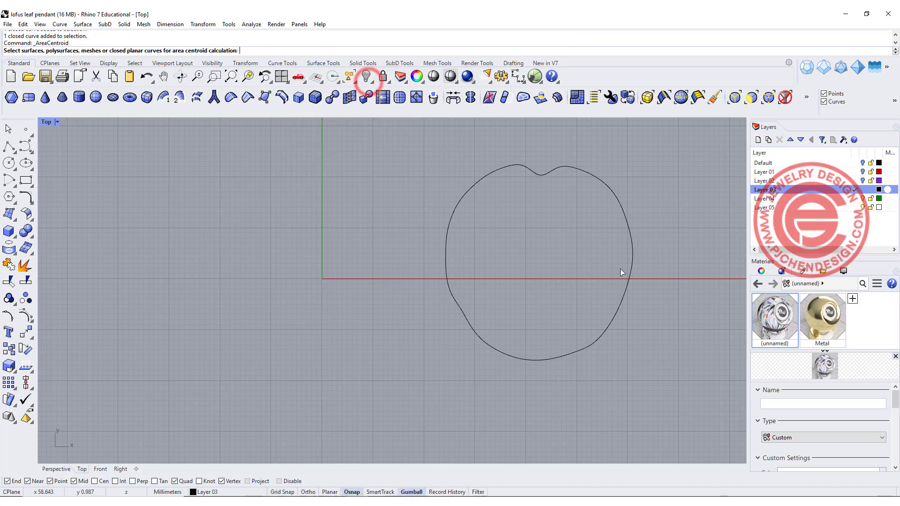
left_click(627, 222)
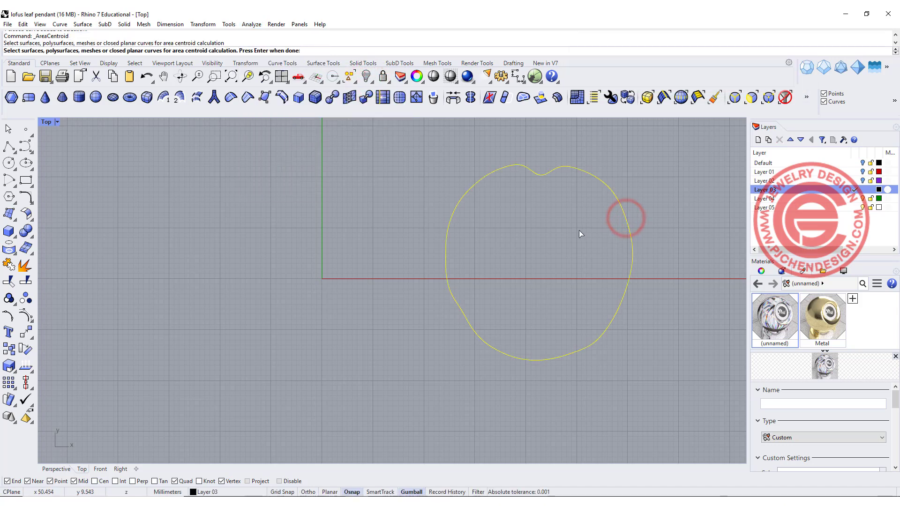
key("Return")
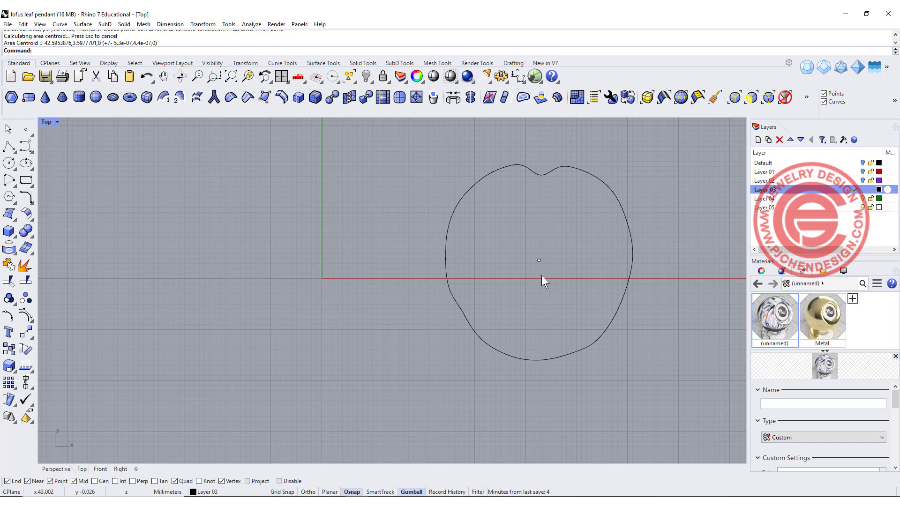
Inspect the centroid point and select the leaf outline for moving.
left_click_drag(671, 392, 415, 179)
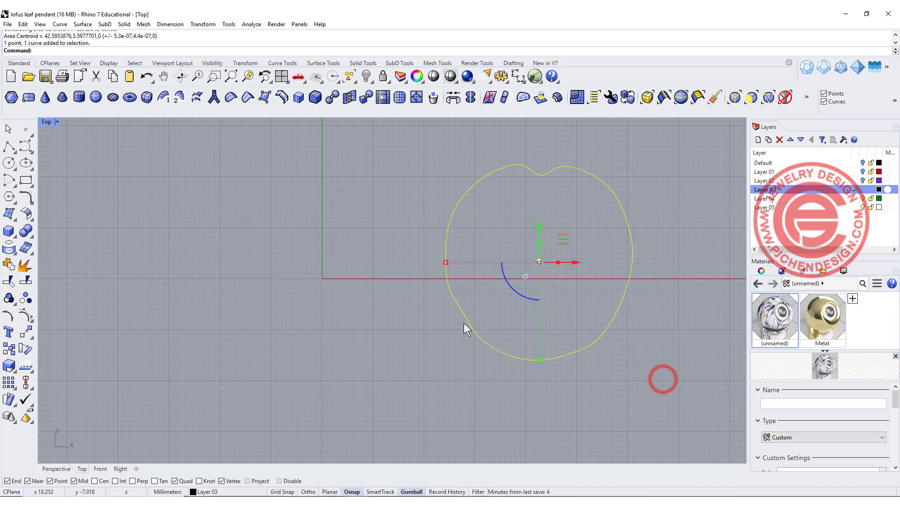
scroll(488, 247, "up", 3)
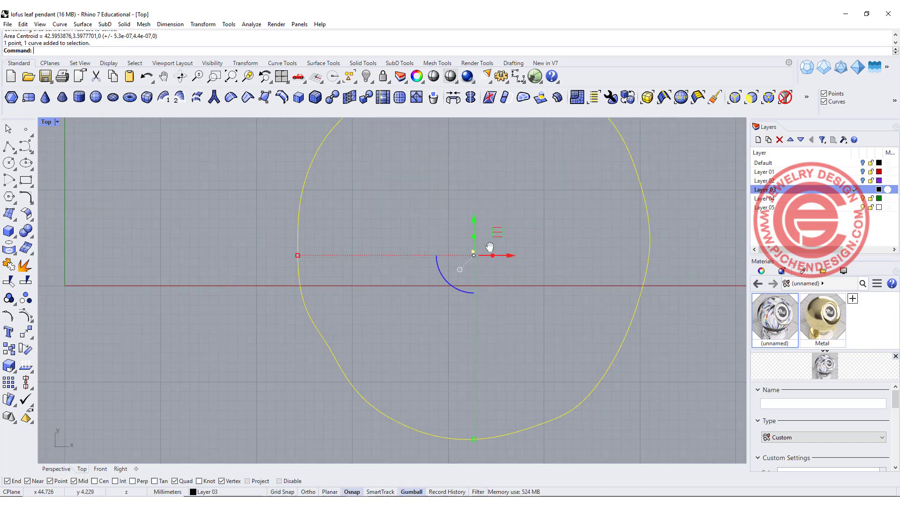
scroll(457, 251, "down", 2)
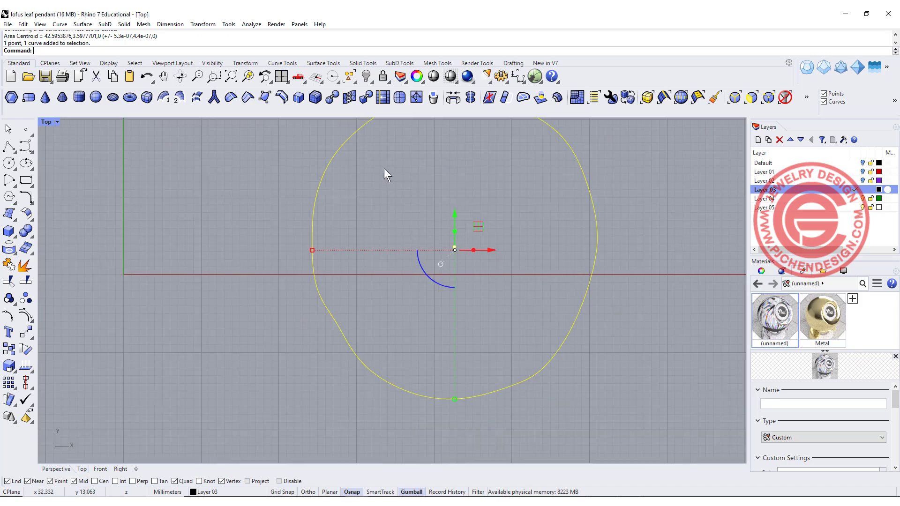
right_click_drag(482, 307, 450, 328)
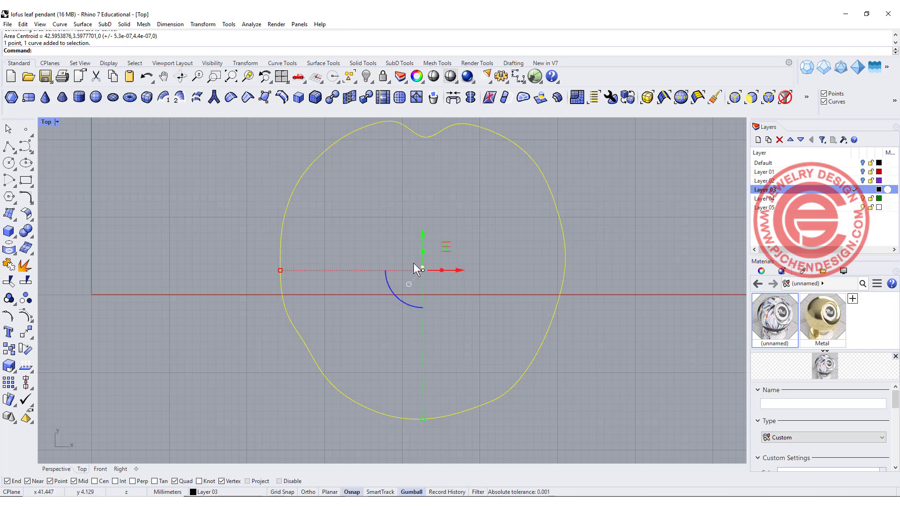
left_click(342, 218)
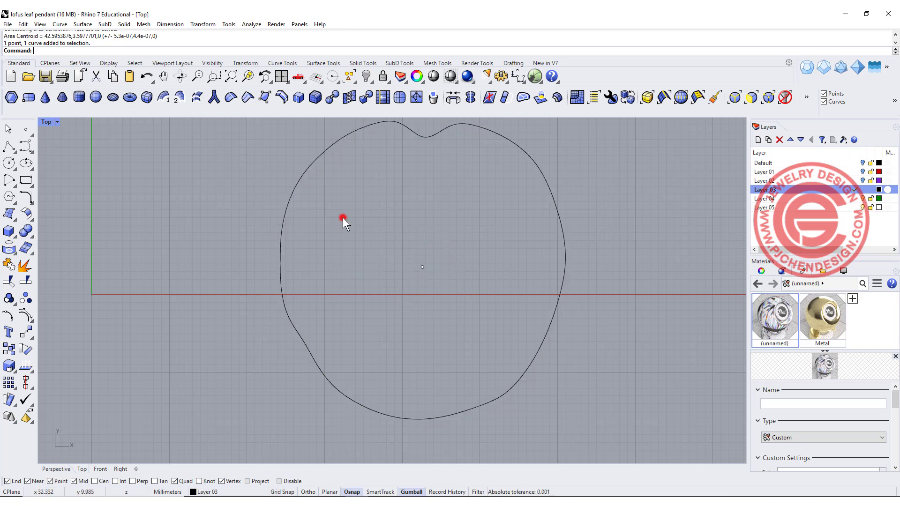
left_click(421, 267)
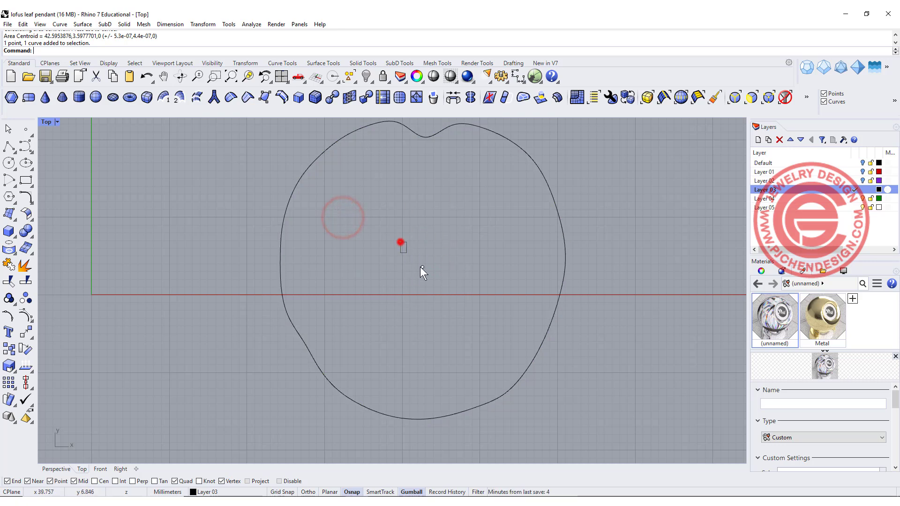
left_click(475, 315)
left_click_drag(616, 338, 267, 209)
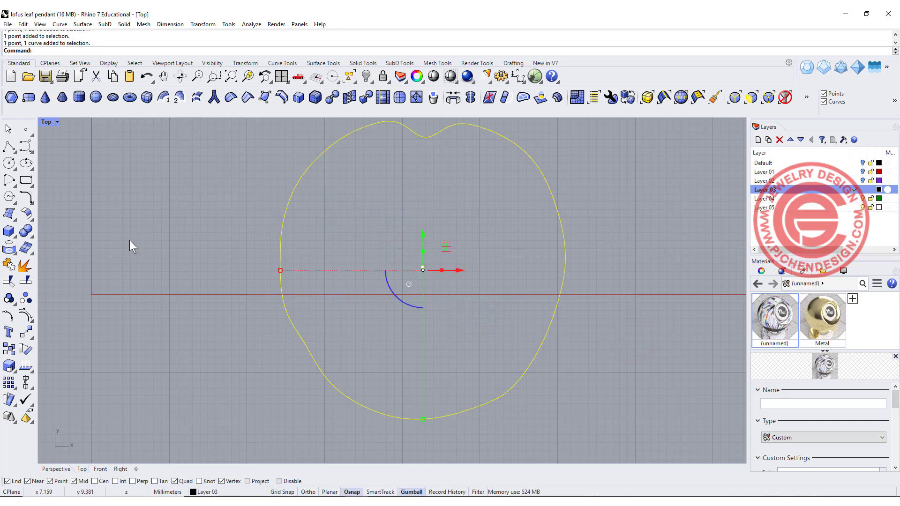
Move the outline from its centroid point to the world origin (0).
left_click(25, 333)
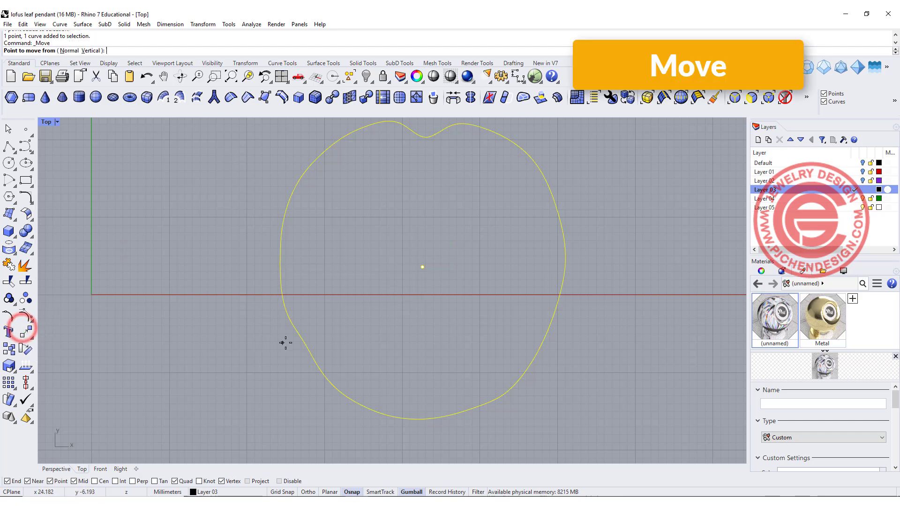
left_click(416, 265)
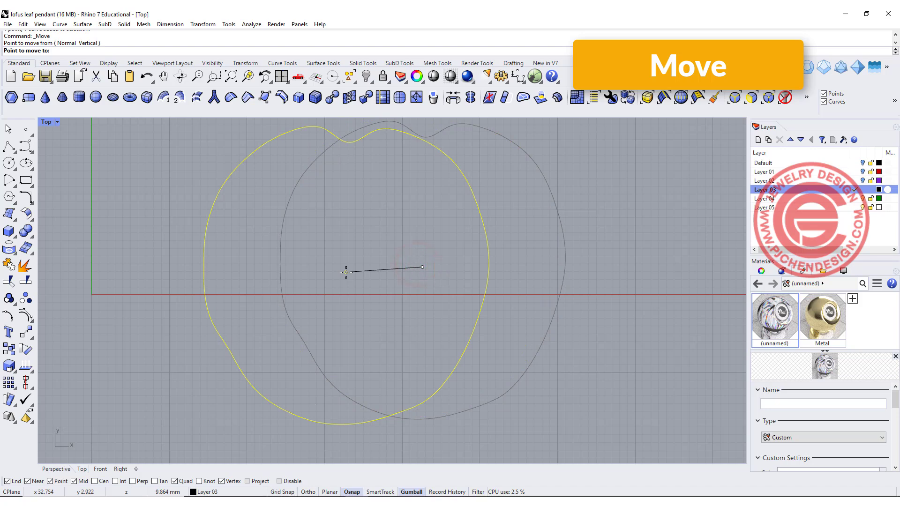
type("0")
key("Return")
left_click(188, 279)
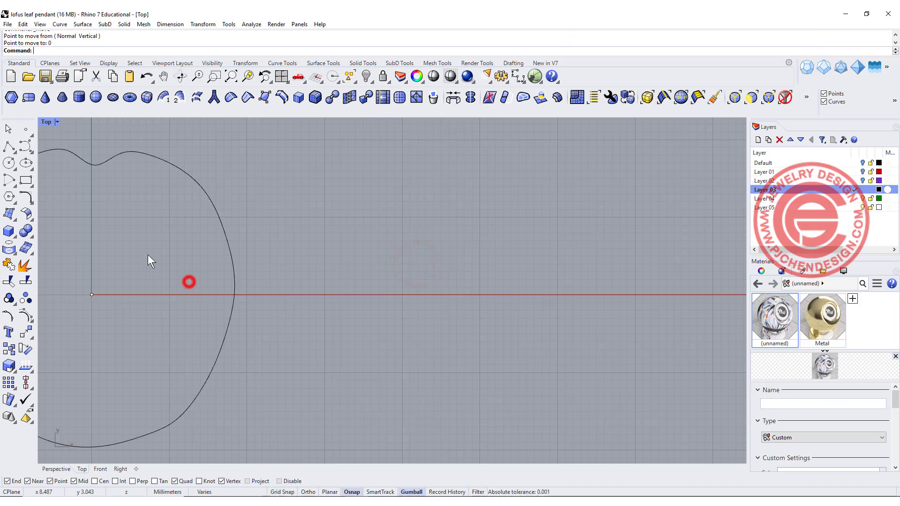
scroll(359, 259, "down", 5)
scroll(374, 273, "up", 3)
left_click(357, 188)
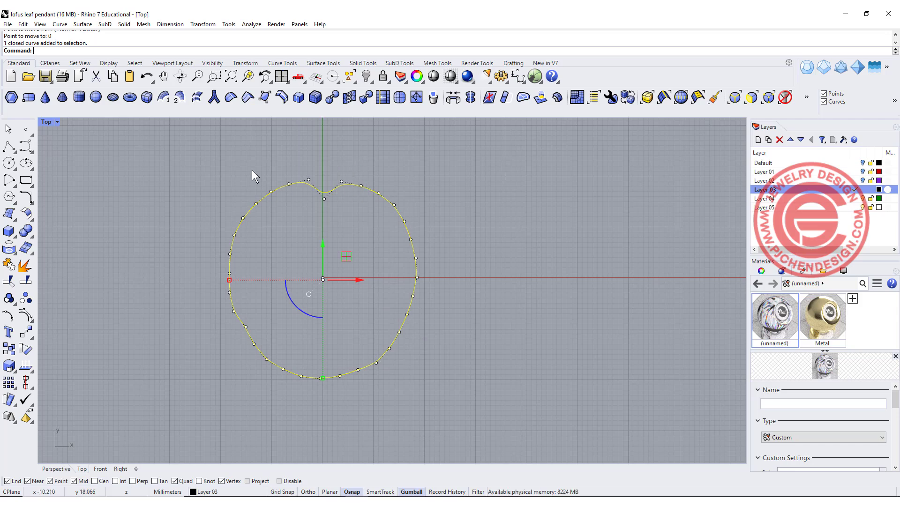
scroll(363, 202, "up", 2)
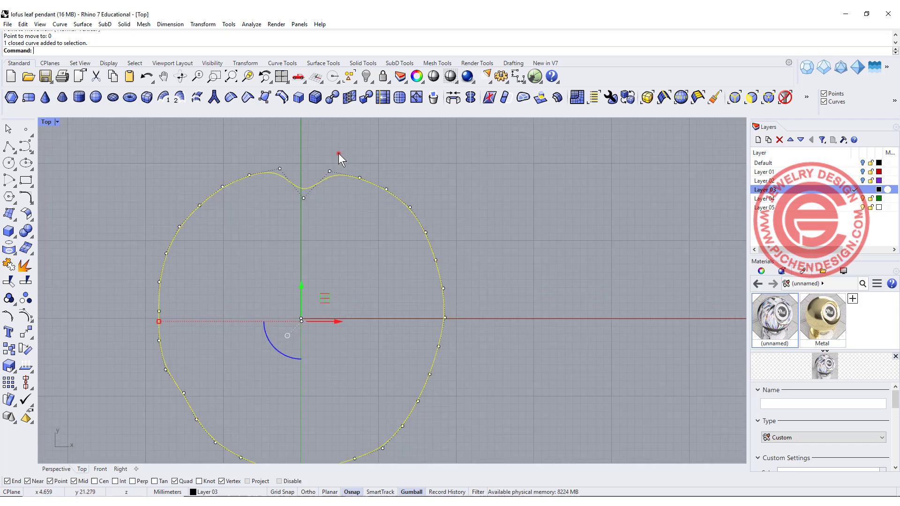
Select every other control point along the top and left of the outline.
left_click_drag(338, 153, 371, 187)
mouse_move(300, 170)
left_mouse_down()
mouse_move(308, 202)
mouse_move(289, 203)
left_mouse_up()
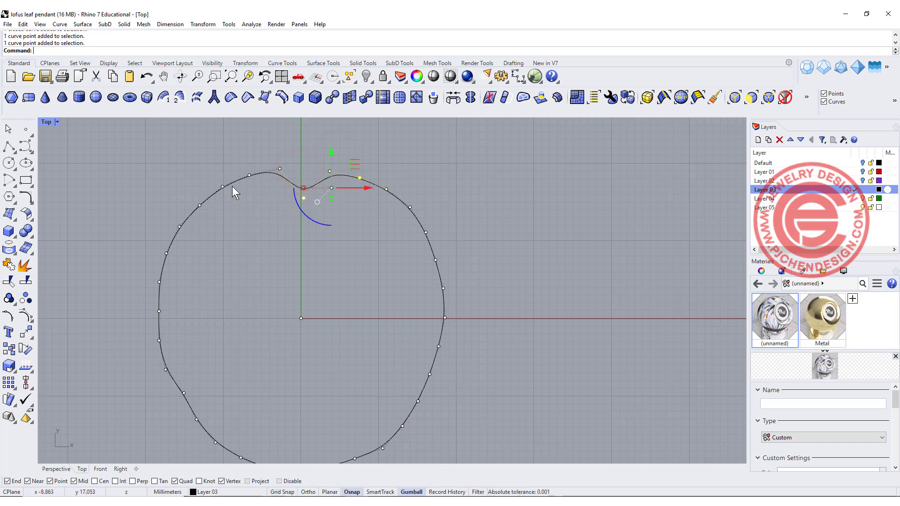
left_click(245, 171, "shift")
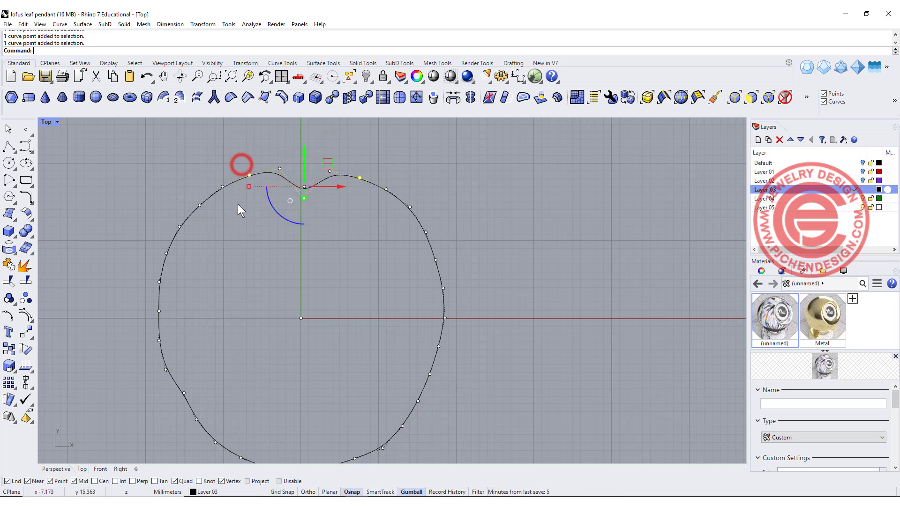
left_click(200, 205, "shift")
left_click_drag(161, 249, 176, 318, "shift")
right_click_drag(150, 362, 157, 303)
left_click_drag(156, 303, 191, 324, "shift")
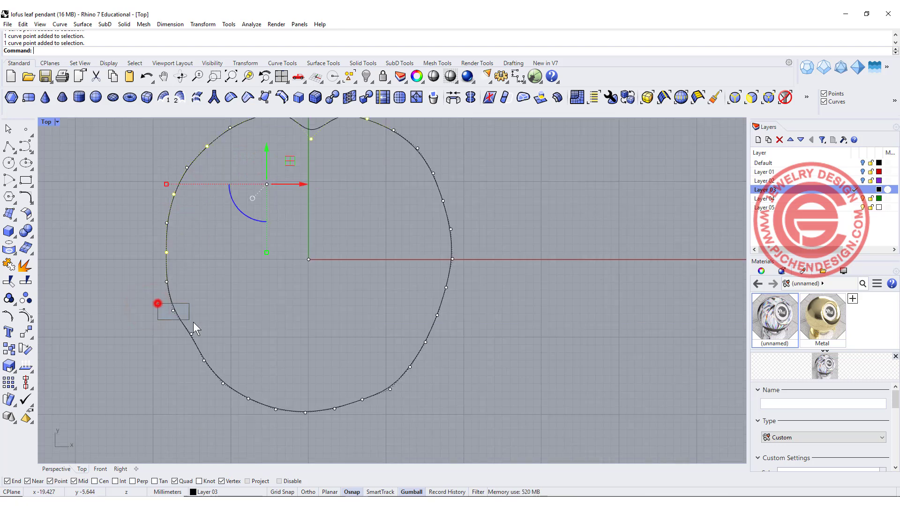
left_click_drag(189, 355, 252, 406, "shift")
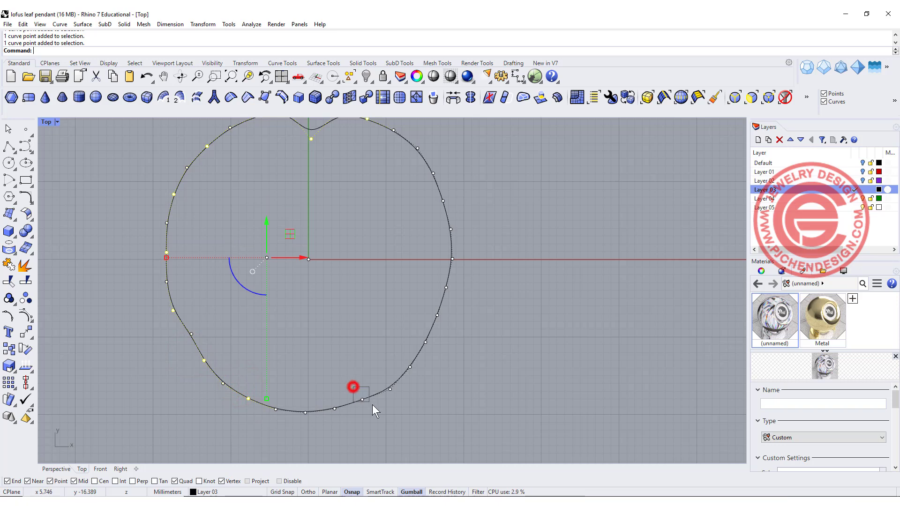
Add alternating points along the bottom and right, dropping two extra left-side points.
left_click_drag(372, 405, 372, 406, "shift")
left_click_drag(420, 334, 442, 350, "shift")
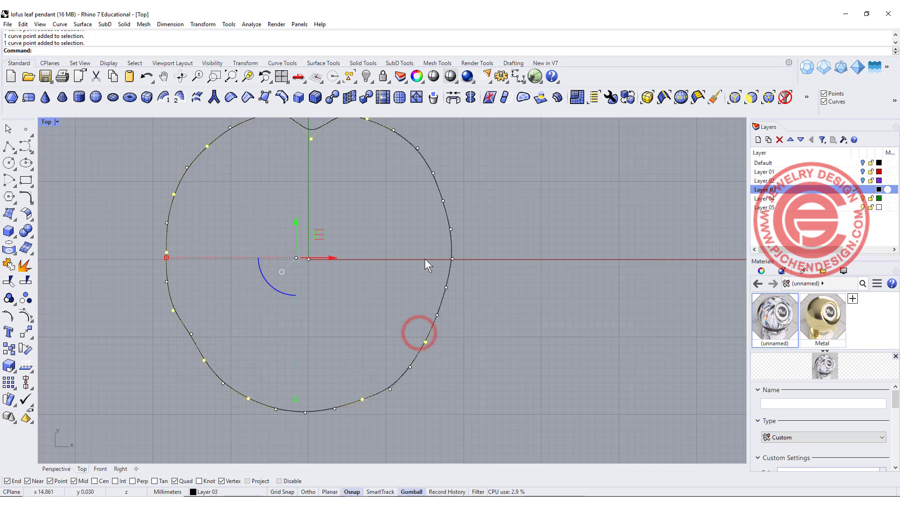
left_click_drag(430, 271, 447, 289, "shift")
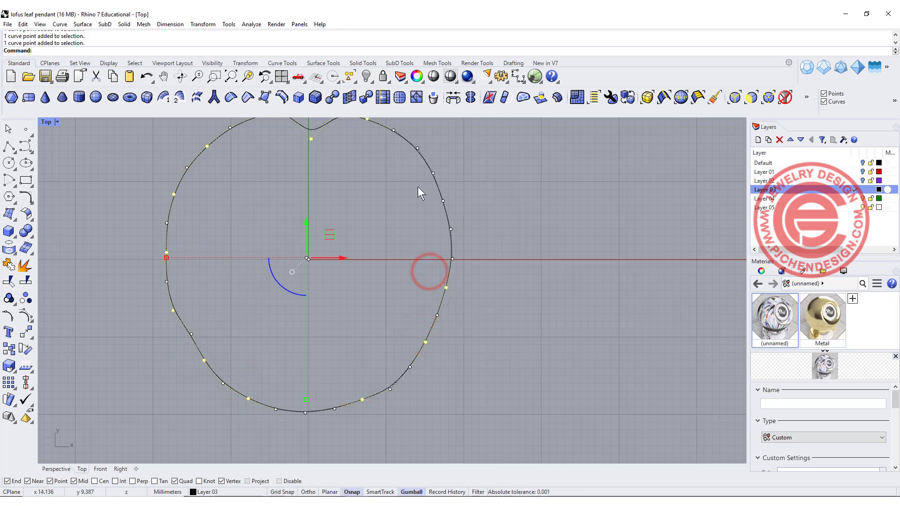
left_click_drag(422, 189, 452, 206, "shift")
right_click_drag(396, 201, 389, 237)
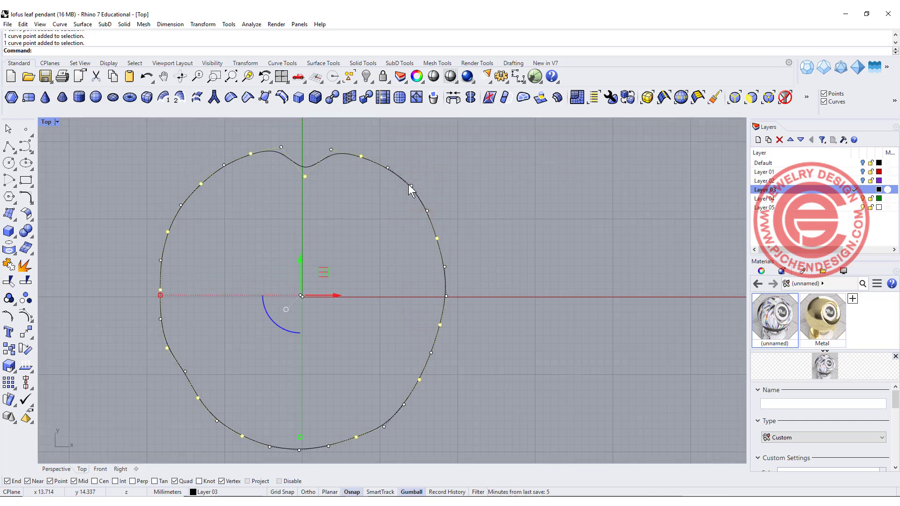
left_click_drag(404, 174, 420, 200, "shift")
left_click_drag(132, 275, 174, 294, "shift")
left_click_drag(146, 339, 177, 340, "ctrl")
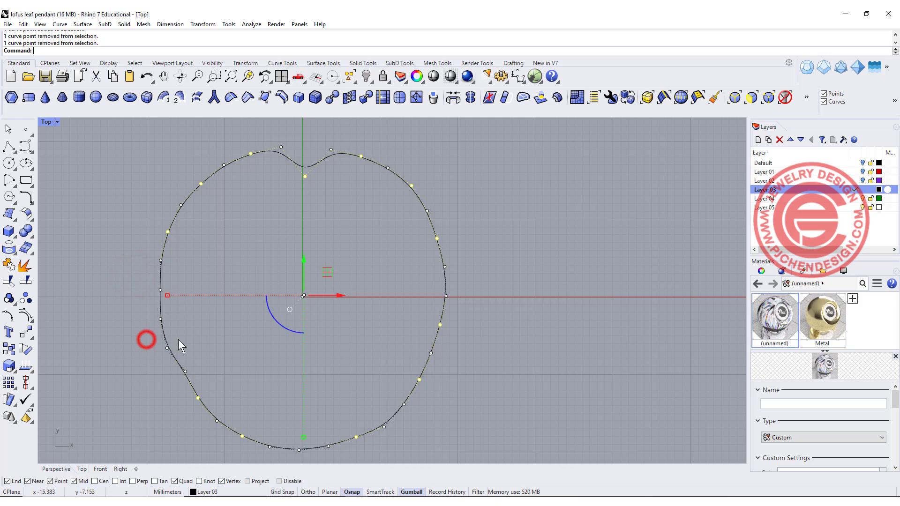
left_click(161, 319, "shift")
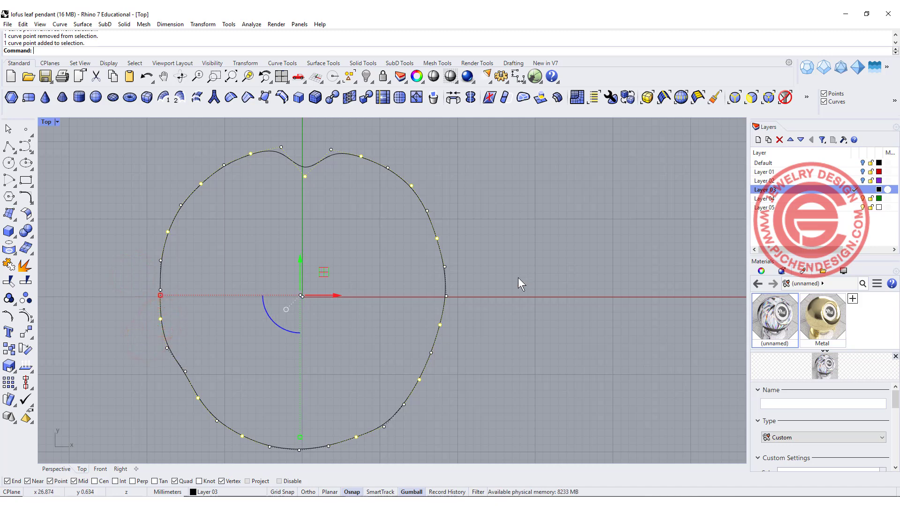
Lift the selected alternating points in Z so the outline's rim undulates.
double_click(47, 122)
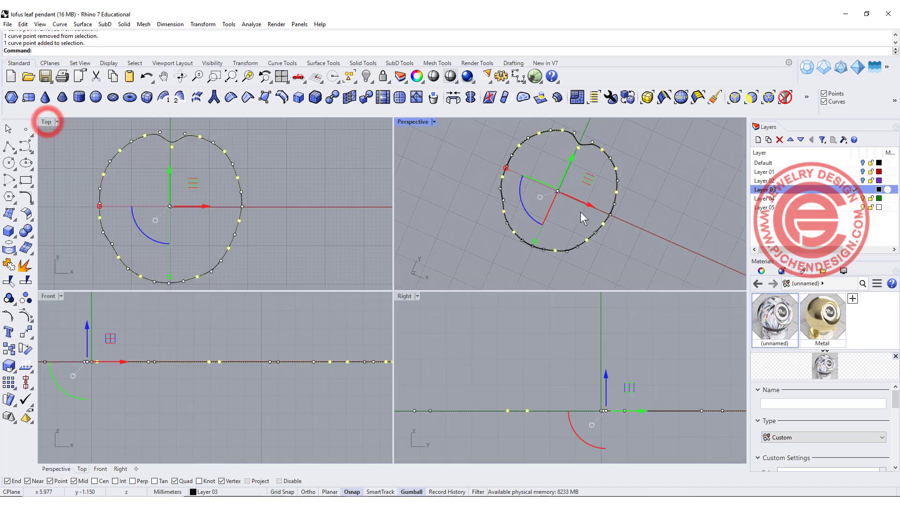
scroll(560, 199, "down", 2)
right_click_drag(561, 197, 572, 232)
scroll(609, 395, "up", 2)
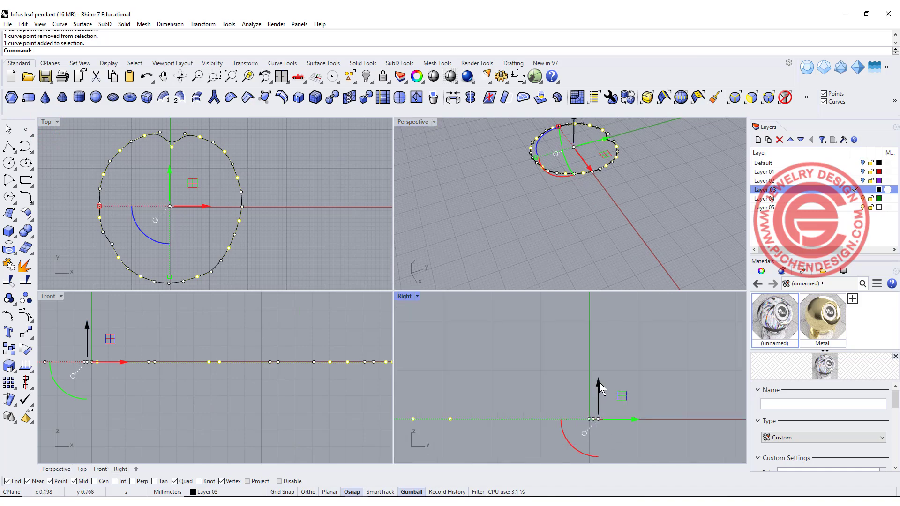
left_click_drag(599, 390, 587, 334)
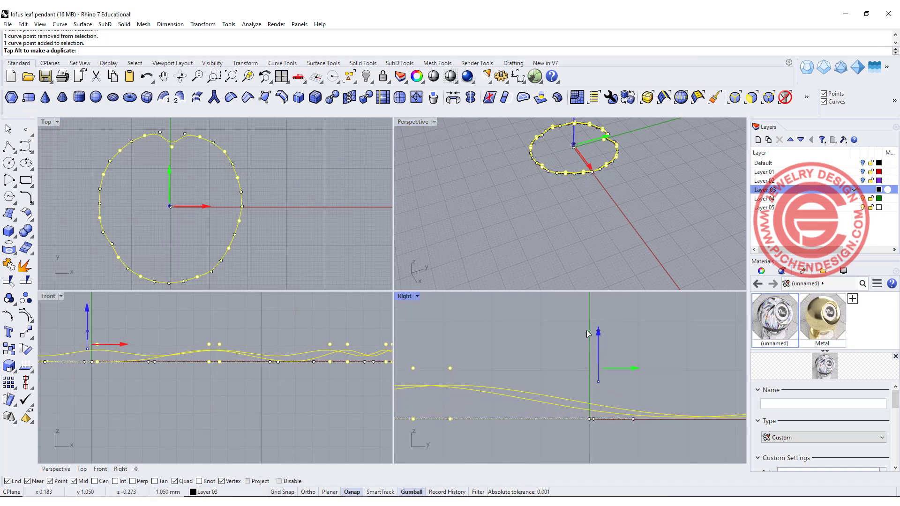
double_click(413, 122)
left_click(424, 251)
mouse_move(423, 250)
right_mouse_down()
mouse_move(447, 201)
mouse_move(322, 212)
mouse_move(326, 236)
right_mouse_up()
scroll(326, 237, "up", 3)
right_click_drag(364, 282, 408, 291)
scroll(463, 278, "up", 2)
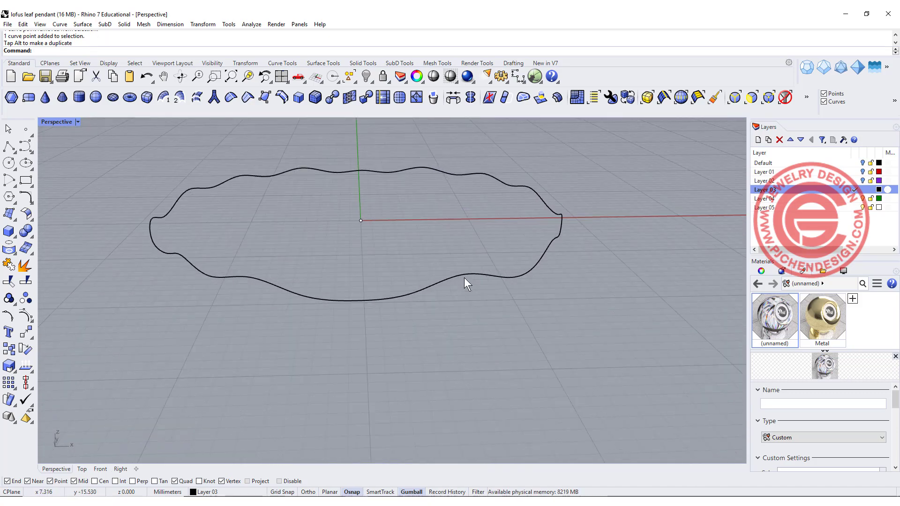
Raise three individual control points further to deepen the waves.
left_click(471, 276)
key("F10")
left_click(441, 240)
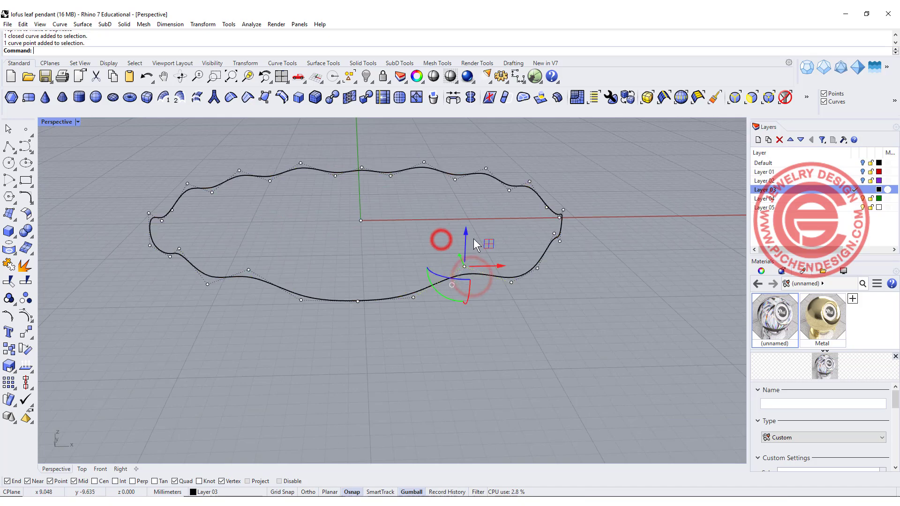
left_click_drag(467, 226, 467, 214)
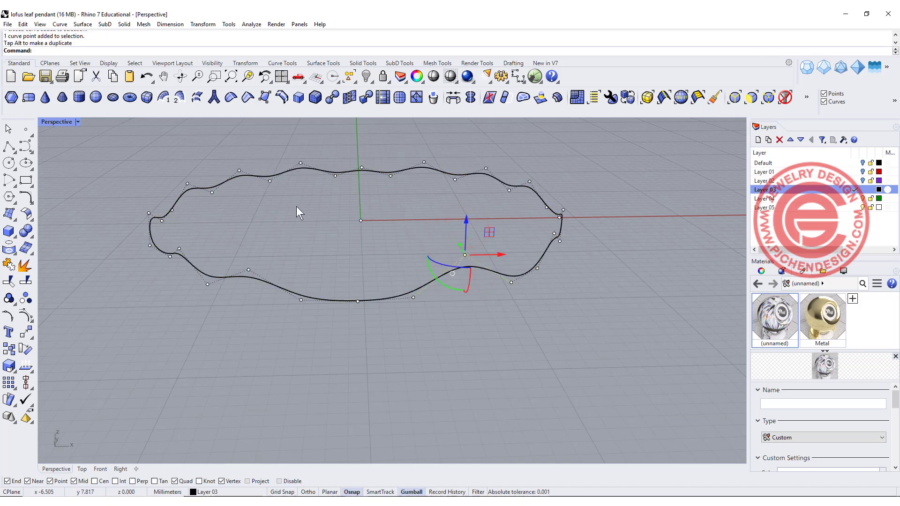
right_click_drag(296, 206, 249, 268)
scroll(165, 227, "up", 2)
left_click(190, 245)
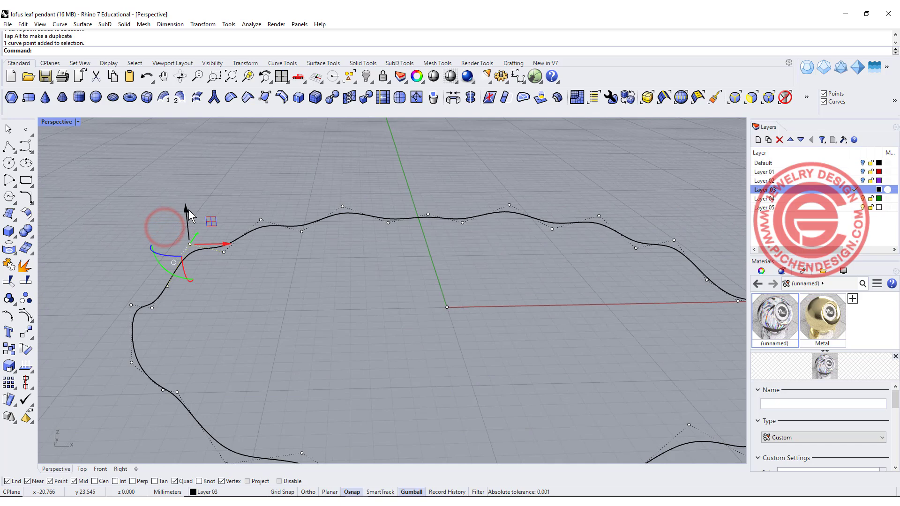
left_click_drag(189, 209, 188, 197)
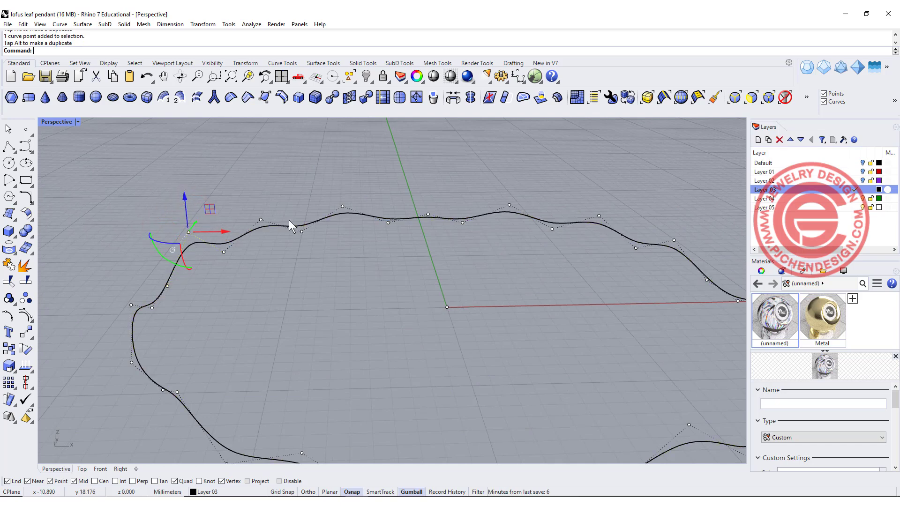
mouse_move(292, 208)
left_mouse_down()
mouse_move(319, 247)
mouse_move(301, 190)
left_mouse_up()
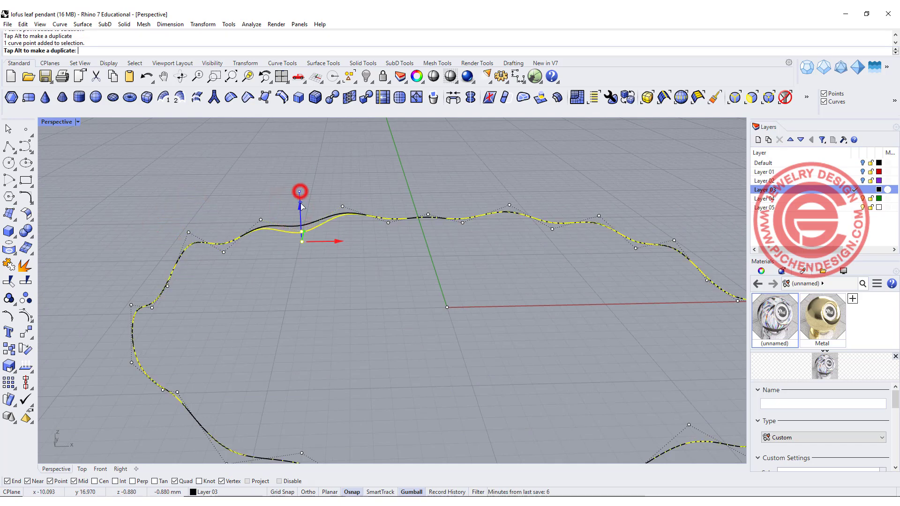
Return to four viewports and view the wavy outline from the side.
double_click(57, 118)
left_click(57, 119)
left_click(286, 328)
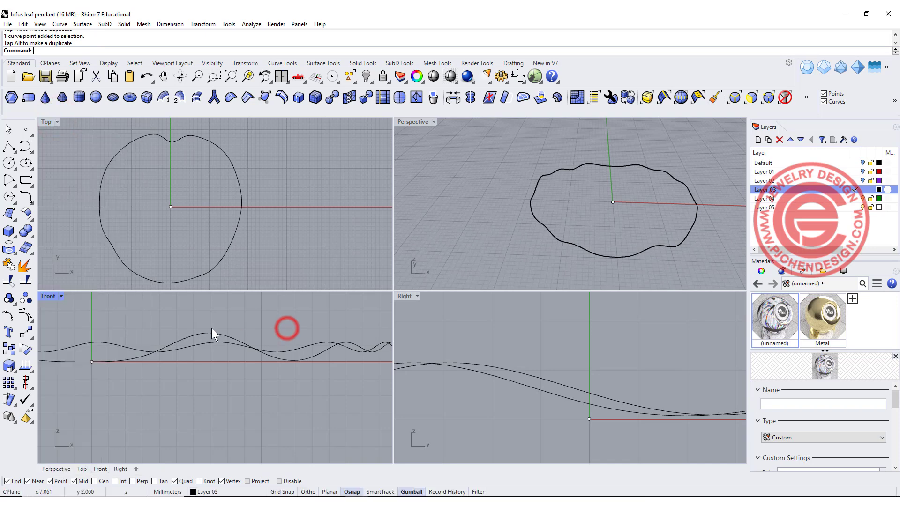
scroll(211, 328, "down", 2)
mouse_move(561, 221)
right_mouse_down()
mouse_move(507, 205)
mouse_move(563, 201)
mouse_move(543, 212)
right_mouse_up()
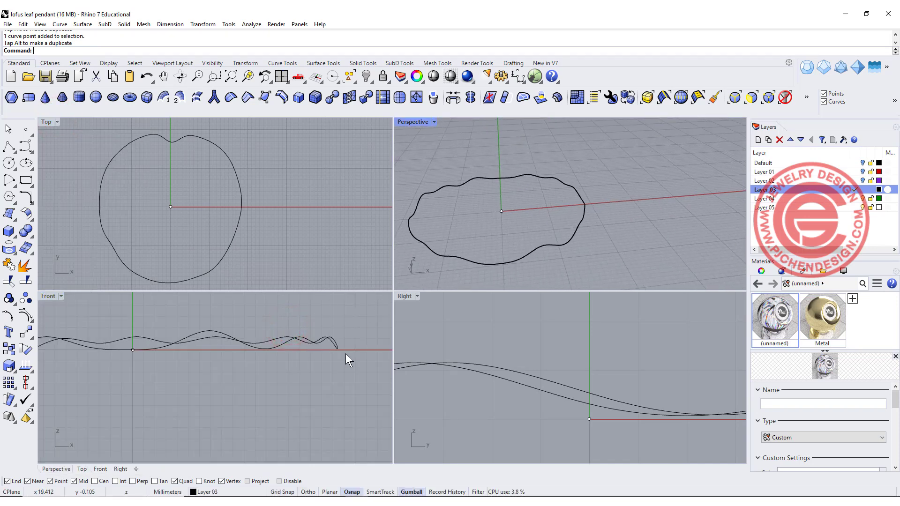
scroll(609, 385, "down", 3)
right_click_drag(608, 385, 579, 373)
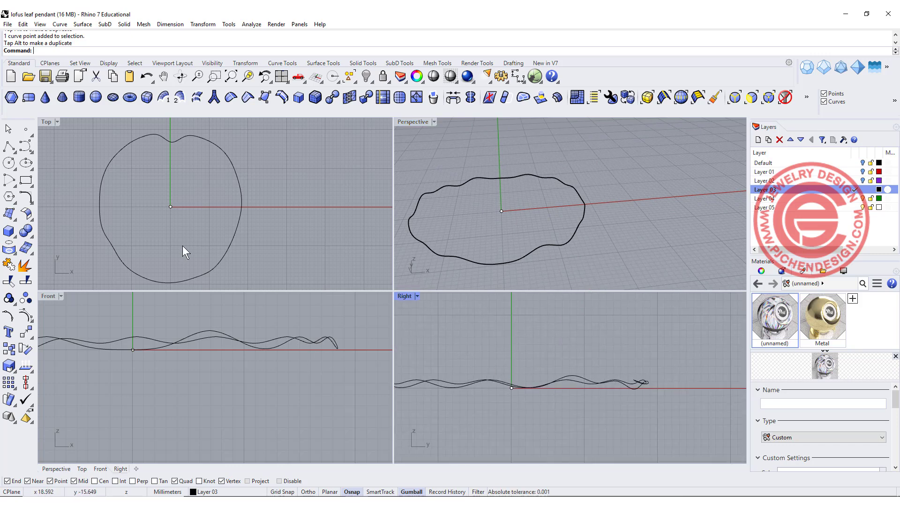
Draw a curve from the leaf centre arching over to snap onto the wavy rim.
left_click(26, 146)
scroll(524, 394, "up", 3)
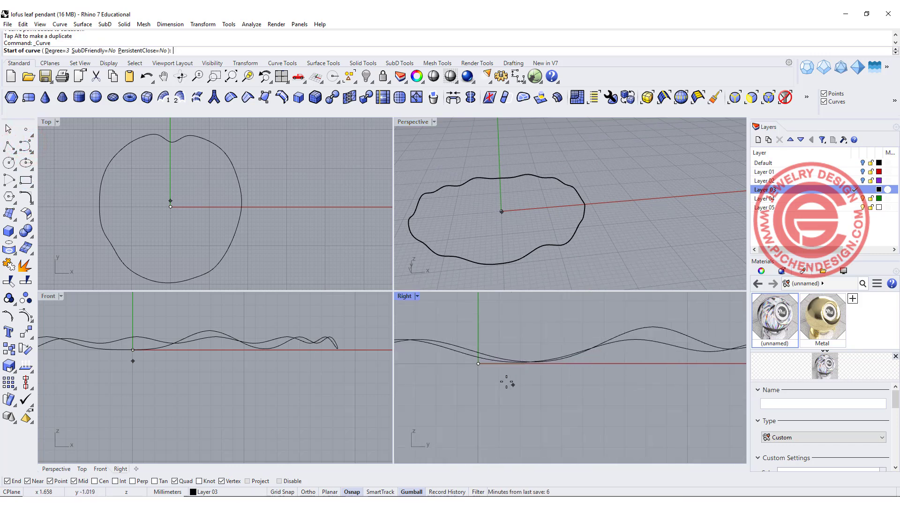
left_click(476, 364)
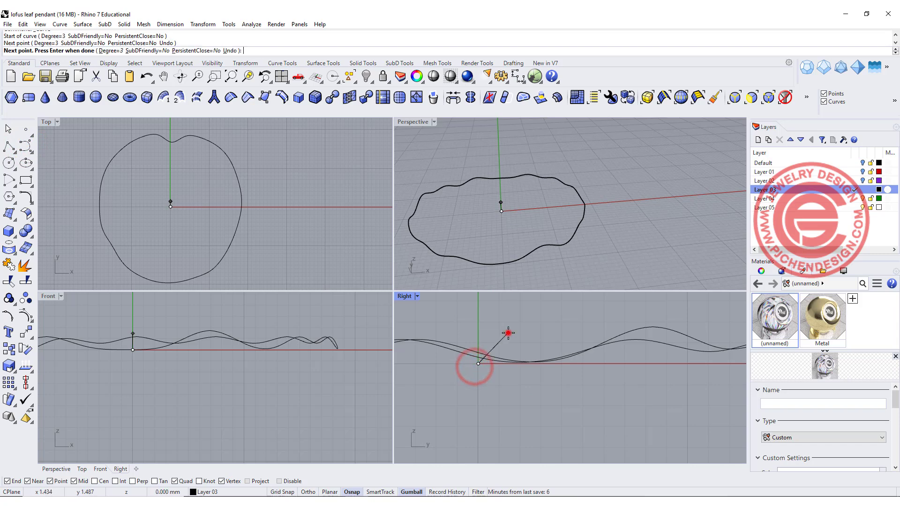
left_click(506, 333)
right_click_drag(536, 338, 444, 414)
left_click(508, 376)
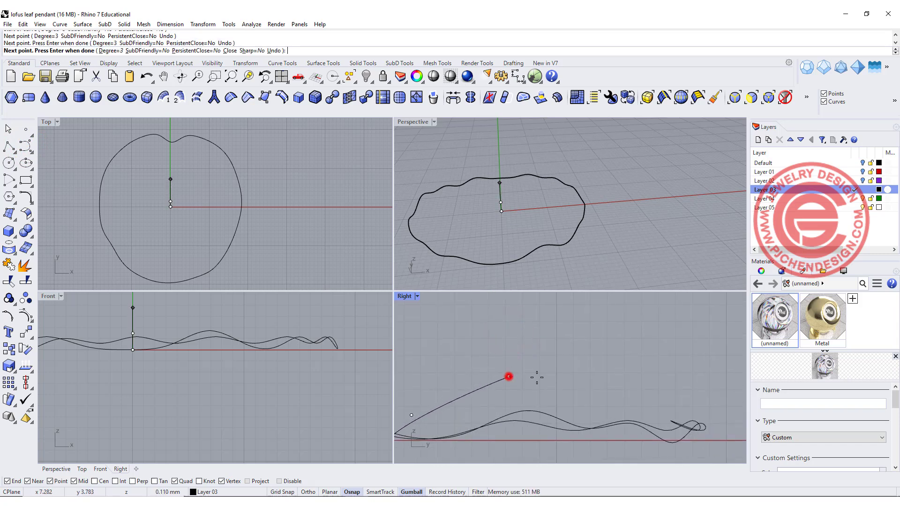
left_click(592, 374)
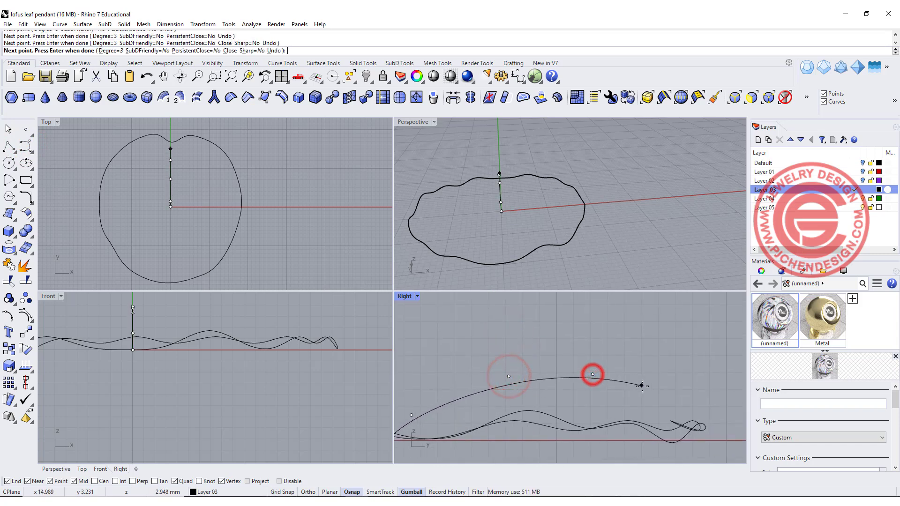
left_click(668, 396)
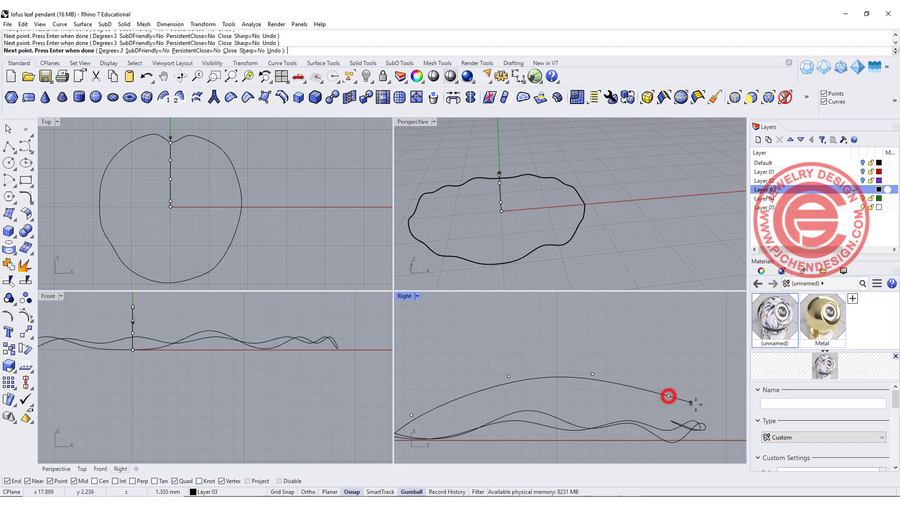
scroll(542, 207, "up", 5)
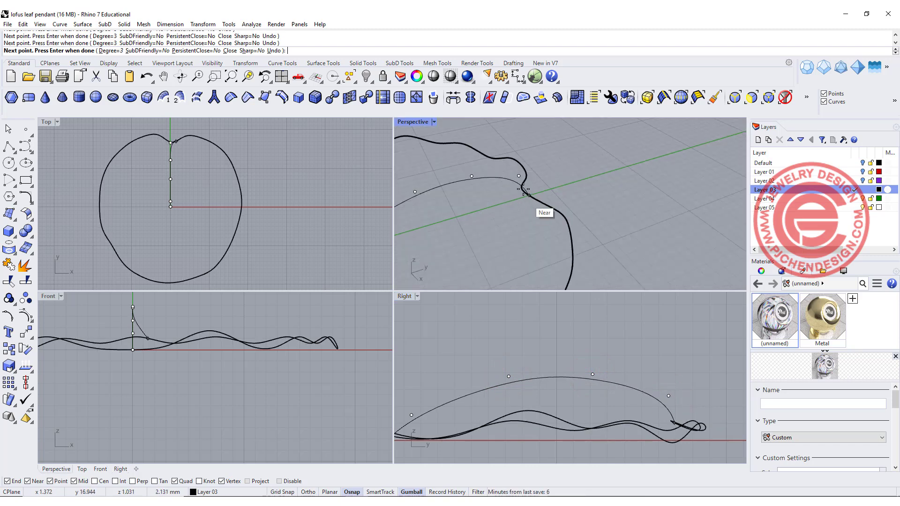
scroll(526, 193, "up", 2)
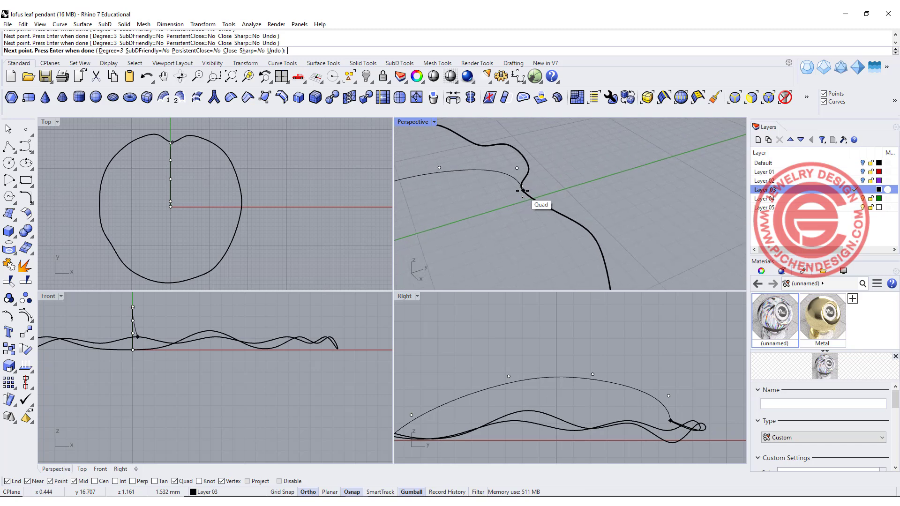
left_click(523, 192)
key("Return")
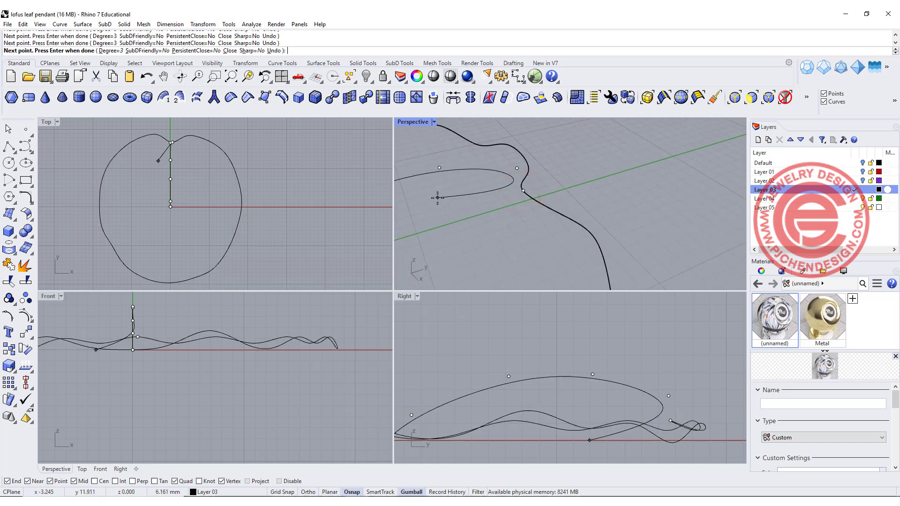
double_click(419, 123)
right_click_drag(467, 233, 631, 295)
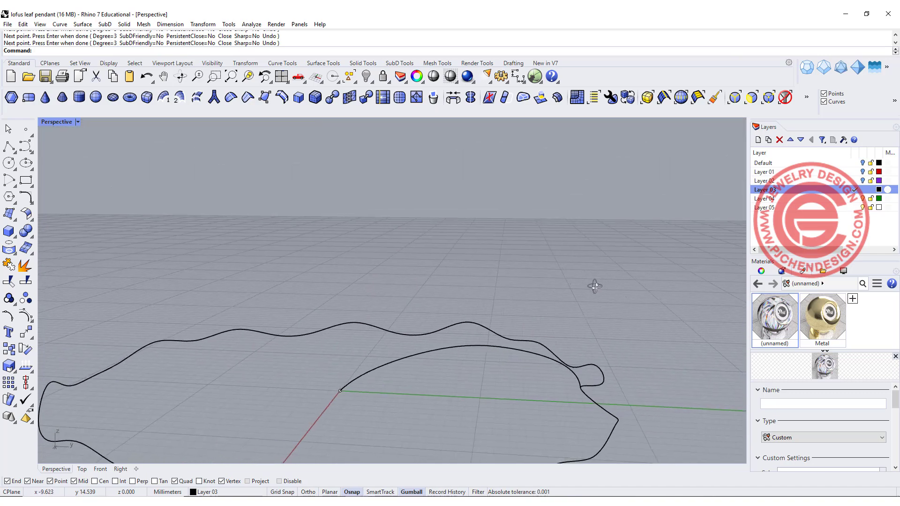
Arch the profile's middle points up and lower its outer end onto the rim.
right_click_drag(632, 295, 514, 367)
left_click(514, 366)
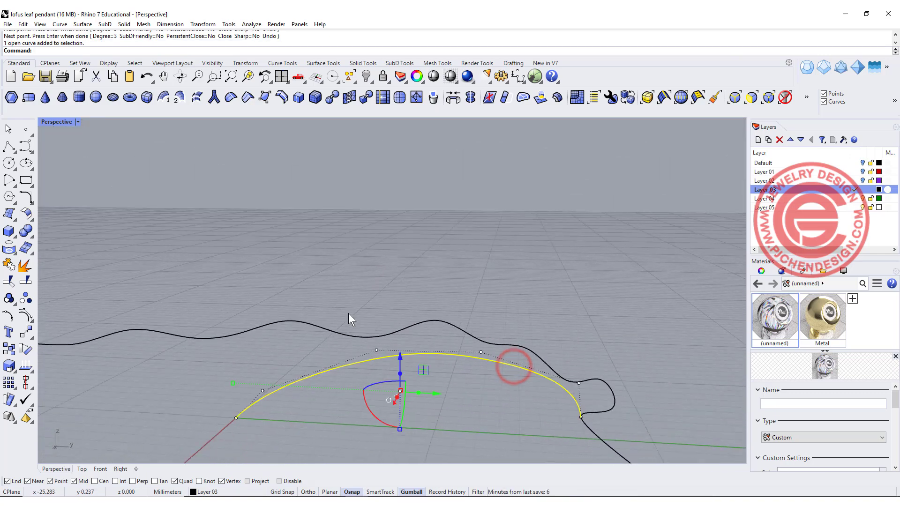
left_click_drag(333, 275, 505, 362)
left_click_drag(429, 313, 425, 331)
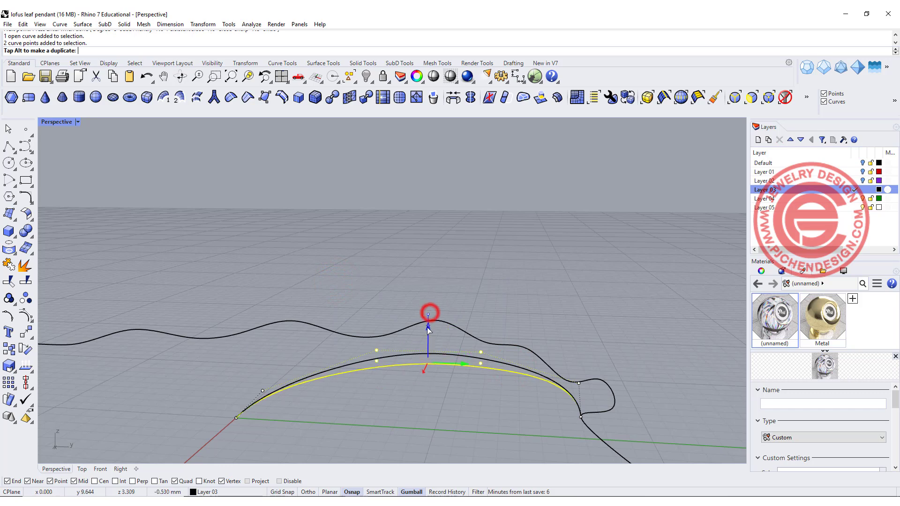
right_click_drag(425, 331, 587, 384)
left_click(589, 387)
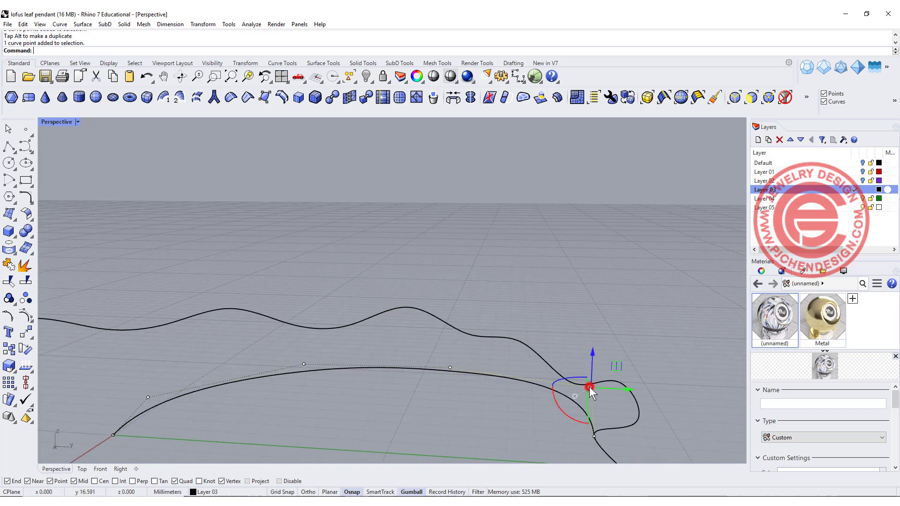
left_click_drag(629, 387, 593, 391)
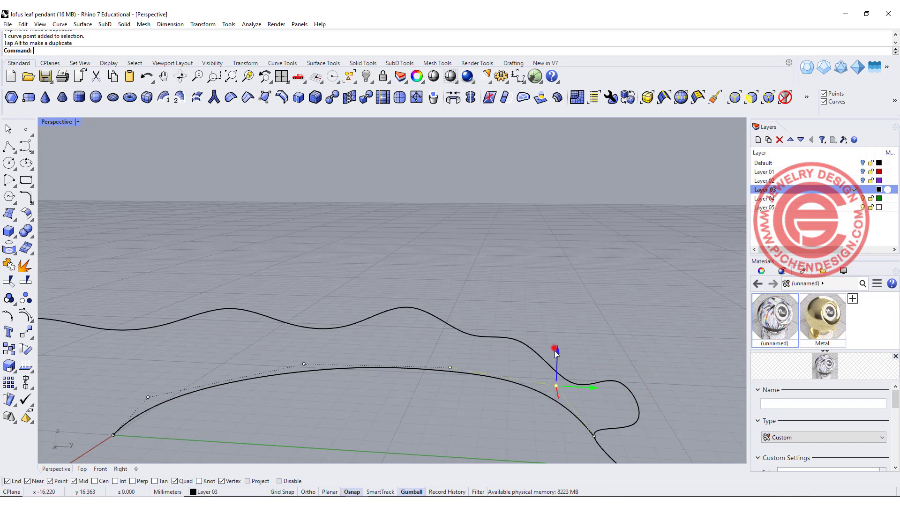
left_click_drag(554, 349, 554, 362)
Pull the near-centre point down in the side view so the profile starts flat.
right_click_drag(359, 250, 324, 264)
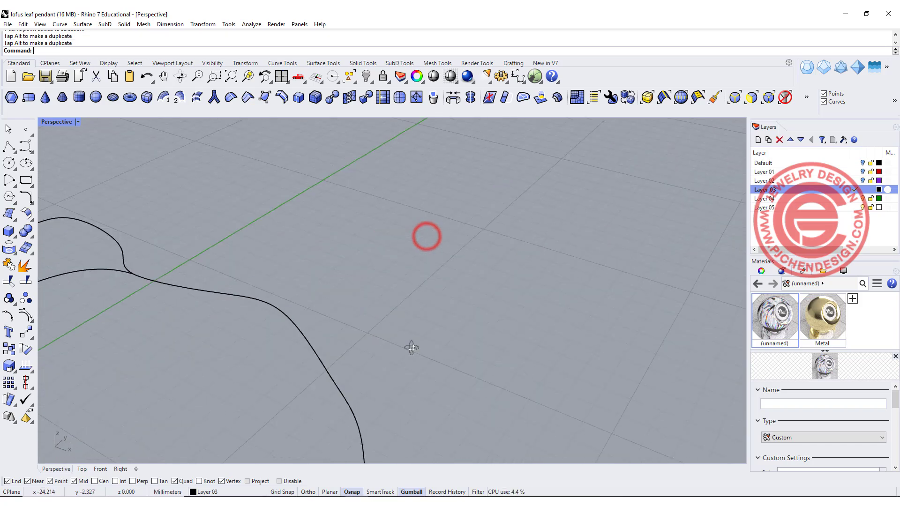
left_click(324, 264)
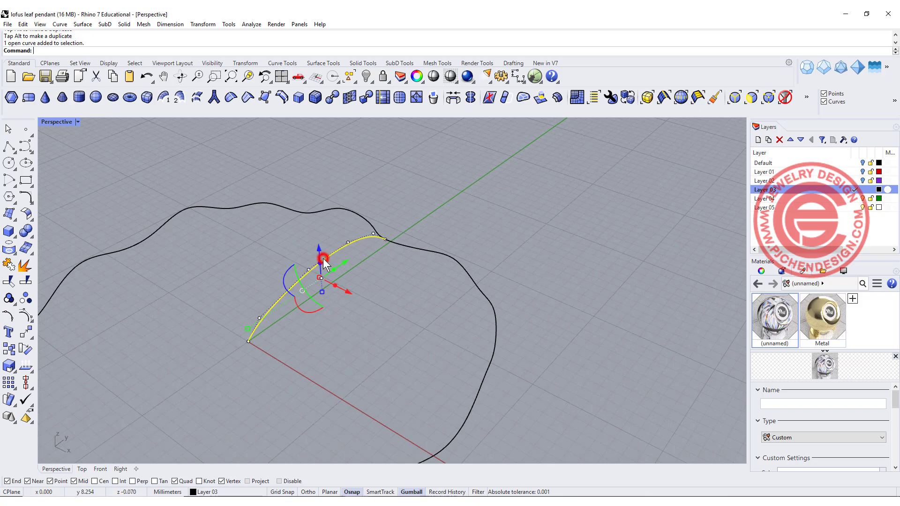
right_click_drag(380, 328, 443, 307)
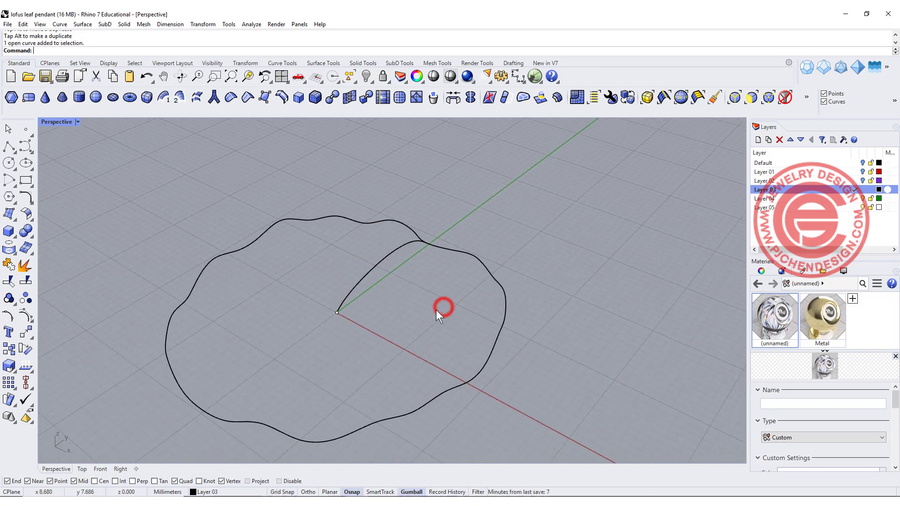
scroll(320, 333, "up", 3)
scroll(320, 331, "up", 2)
scroll(320, 326, "up", 2)
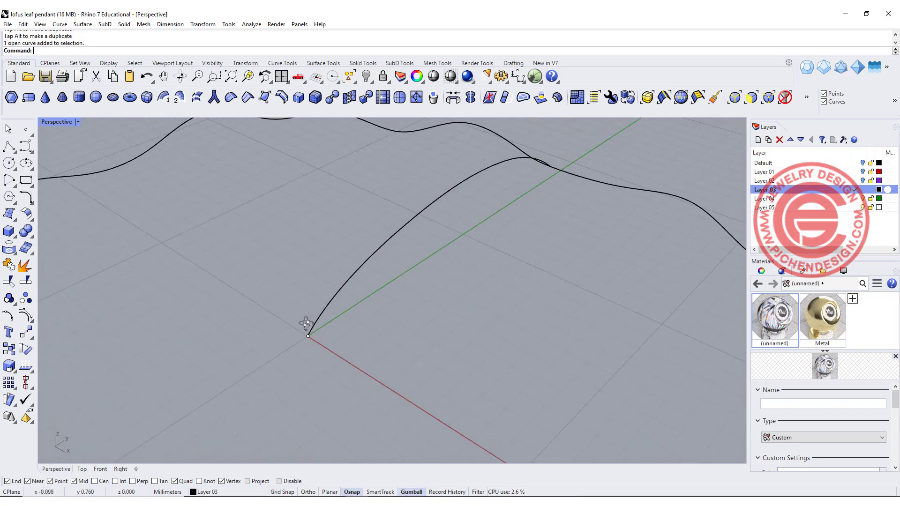
scroll(321, 316, "up", 2)
left_click(322, 315)
key("ctrl+m")
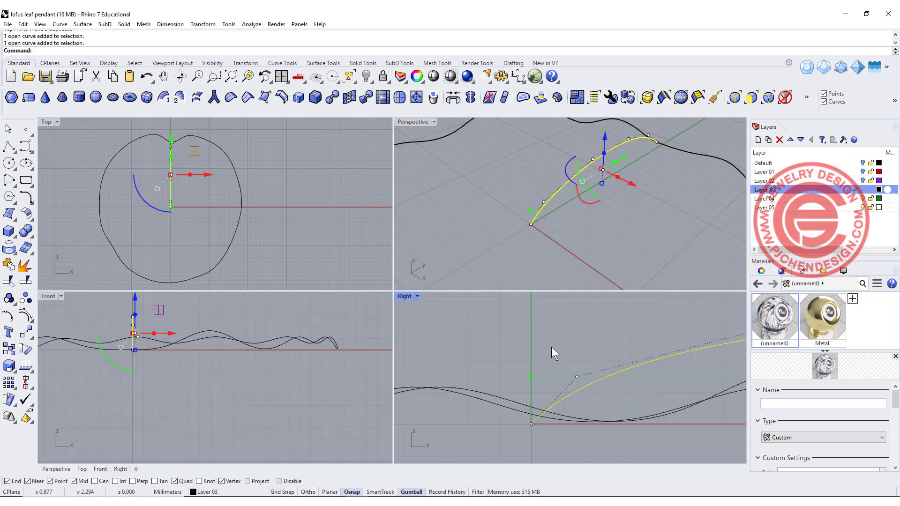
left_click(551, 347)
left_click_drag(577, 336, 602, 385)
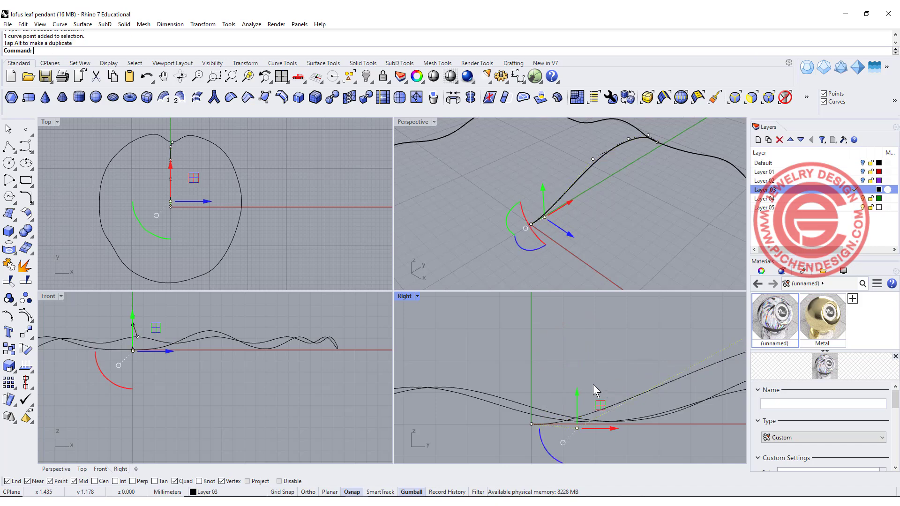
double_click(413, 122)
mouse_move(465, 281)
right_mouse_down()
mouse_move(394, 290)
mouse_move(404, 245)
right_mouse_up()
scroll(412, 296, "down", 5)
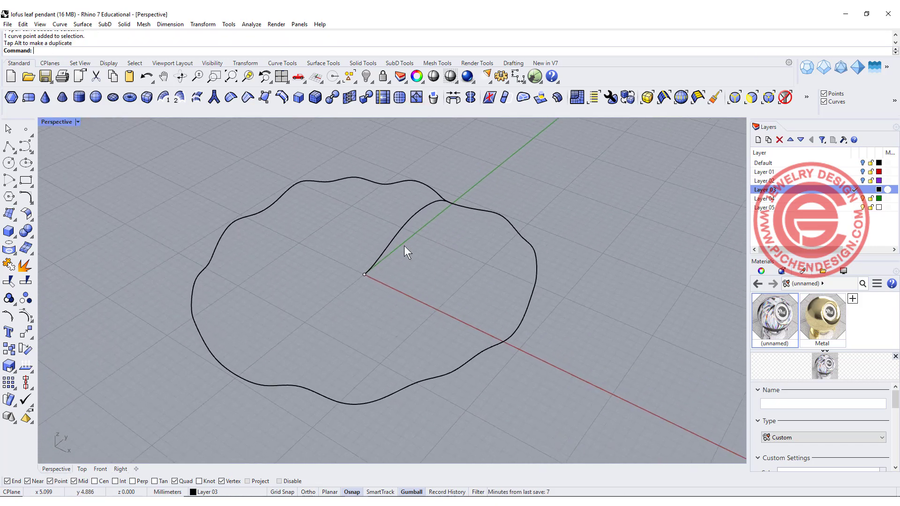
Rail Revolve the profile along the wavy outline about a vertical axis at the origin.
left_click(83, 24)
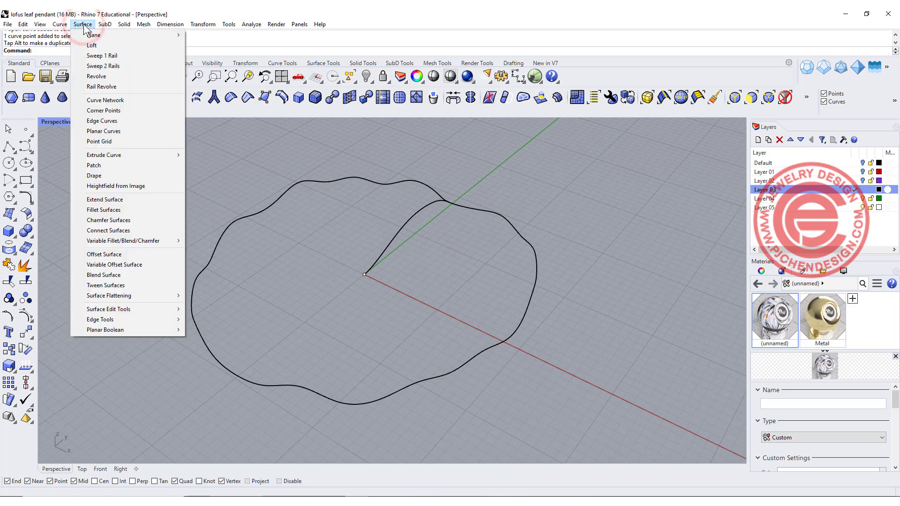
left_click(97, 86)
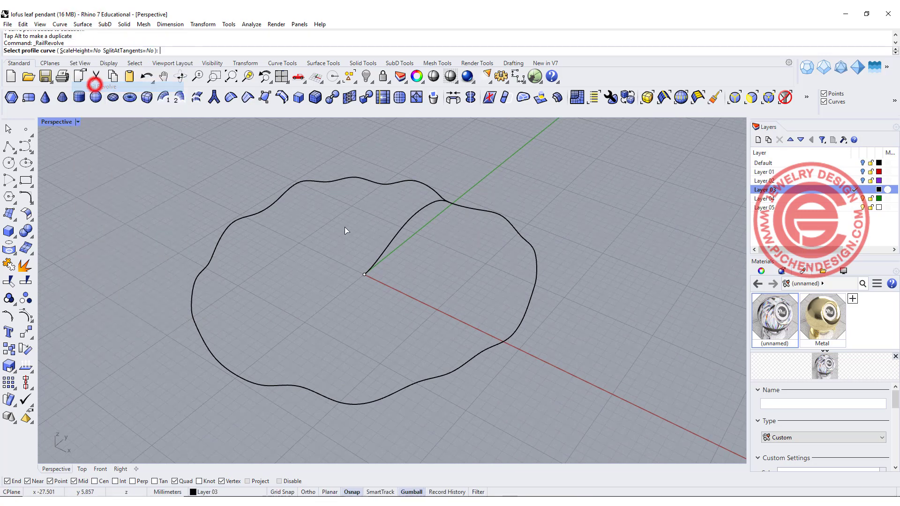
left_click(415, 211)
left_click(471, 210)
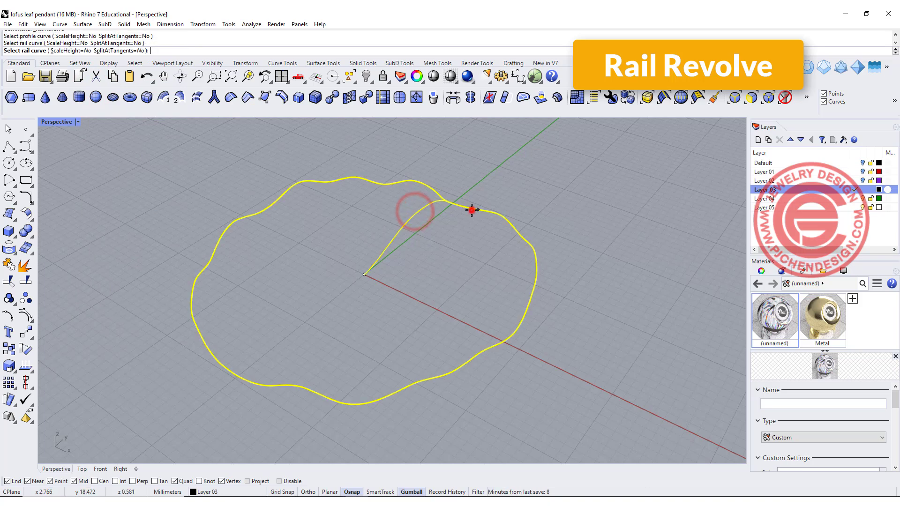
left_click(364, 274)
double_click(62, 122)
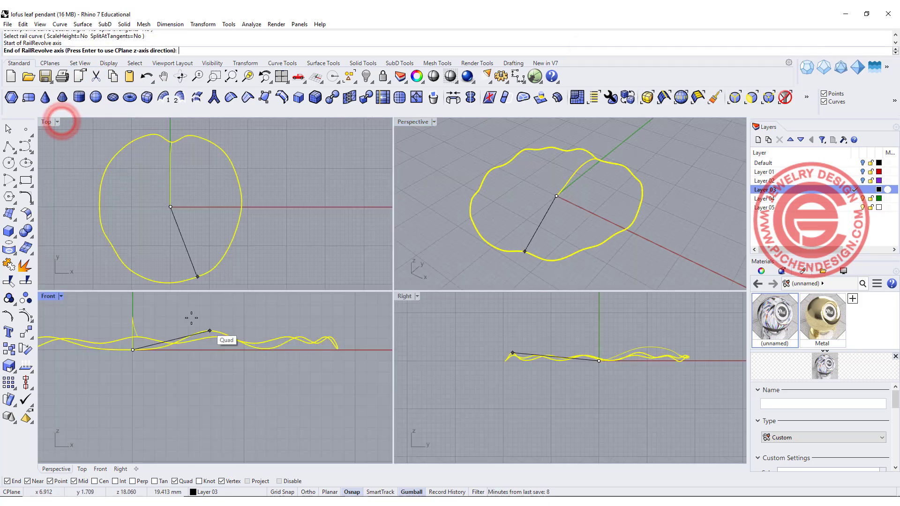
left_click(134, 389)
scroll(673, 205, "up", 1)
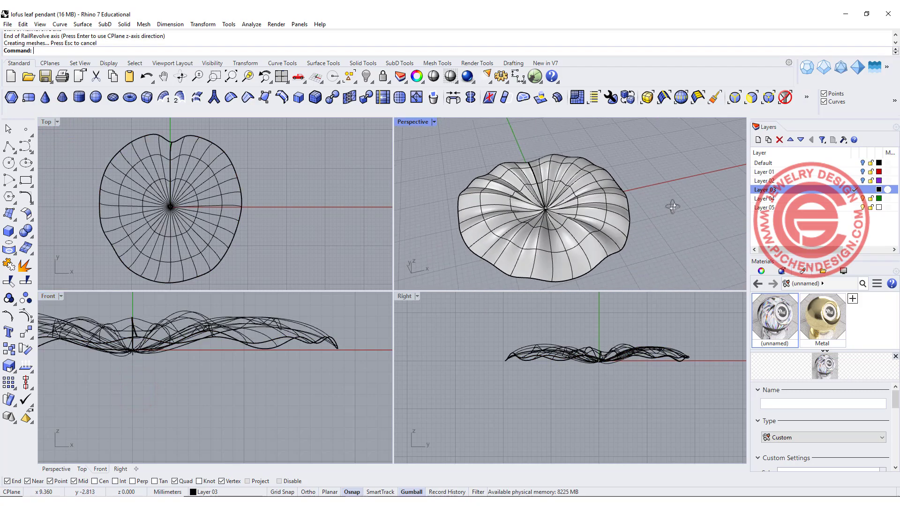
scroll(555, 225, "up", 4)
Orbit around the new rippled leaf surface to inspect its centre.
mouse_move(556, 225)
right_mouse_down()
mouse_move(481, 218)
mouse_move(505, 215)
mouse_move(465, 224)
right_mouse_up()
scroll(497, 216, "up", 3)
scroll(496, 217, "up", 3)
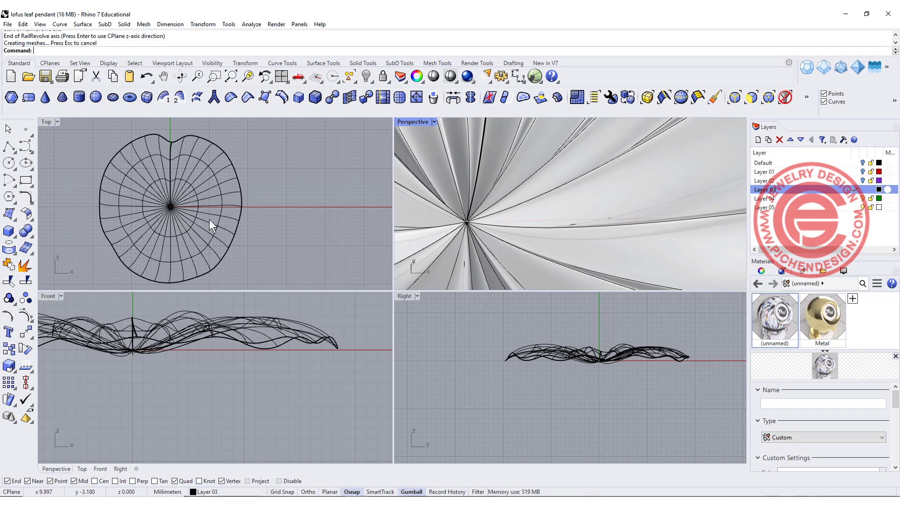
right_click_drag(536, 211, 504, 223)
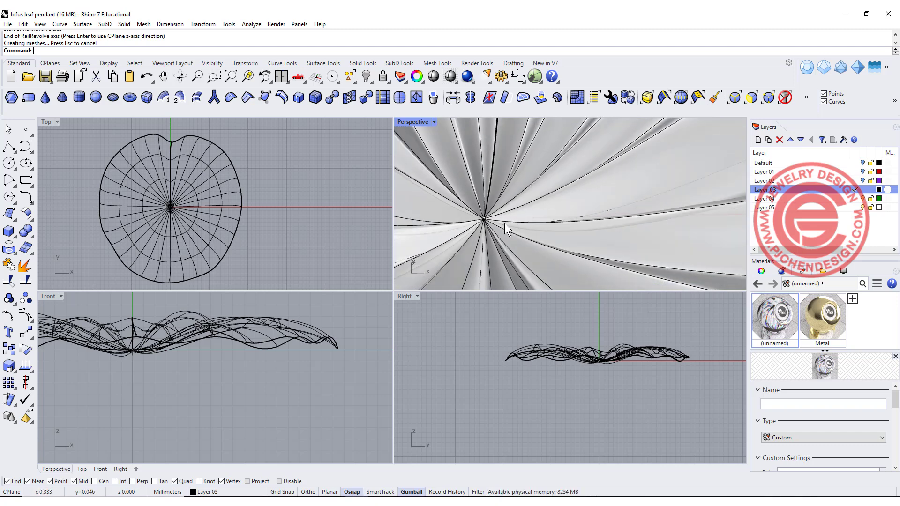
Delete the rippled leaf surface.
left_click(256, 320)
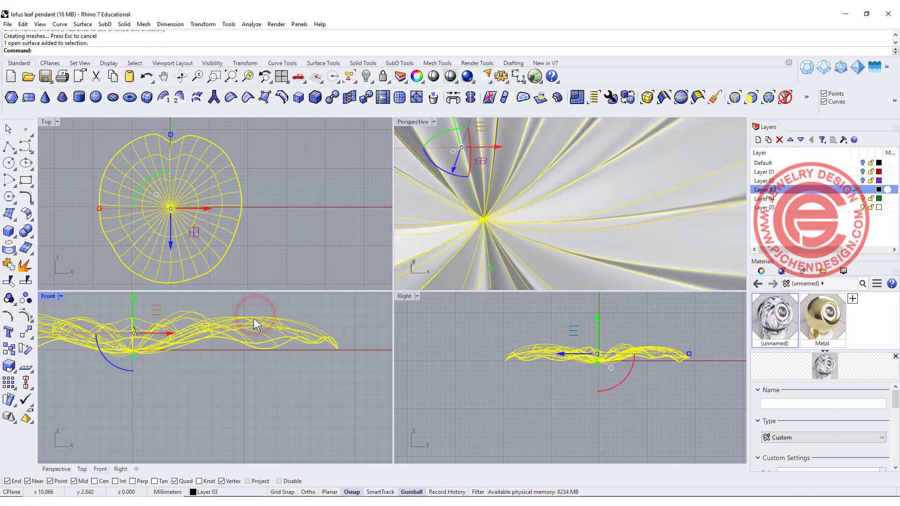
key("Delete")
scroll(641, 349, "up", 3)
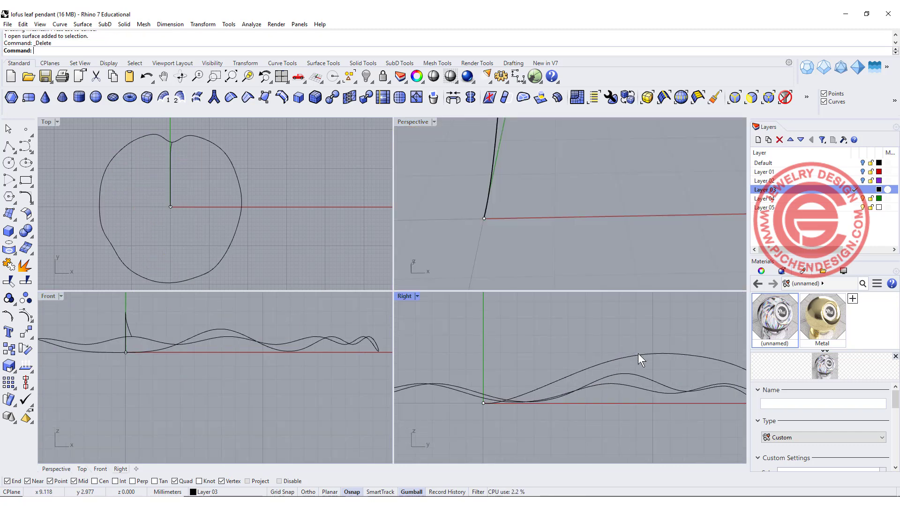
Lower the profile curve's control points so it rises more gently from the centre.
left_click(637, 355)
left_click_drag(636, 319, 644, 353)
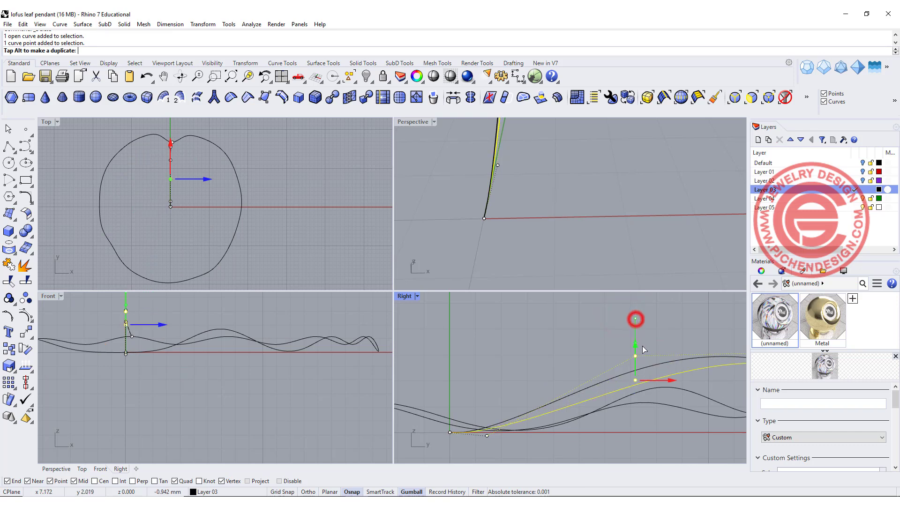
scroll(484, 439, "down", 2)
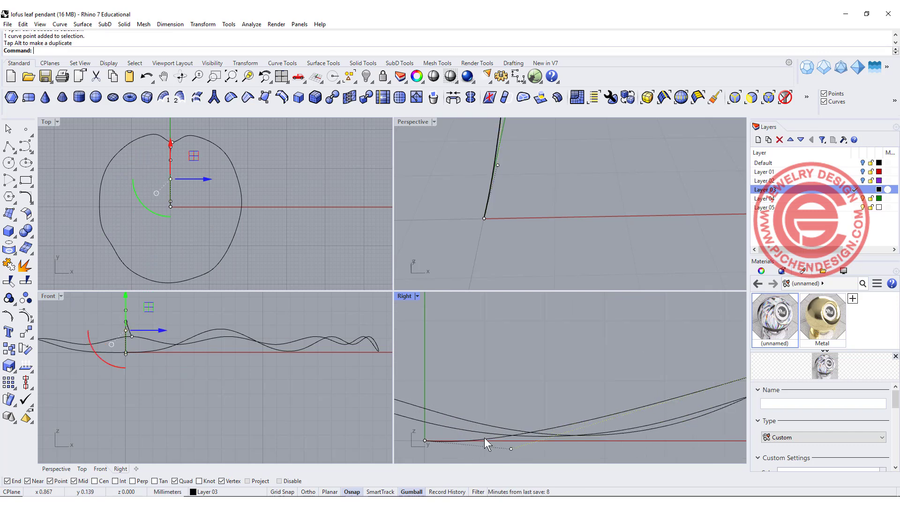
mouse_move(515, 450)
left_mouse_down()
mouse_move(570, 405)
mouse_move(633, 414)
left_mouse_up()
left_click(631, 376)
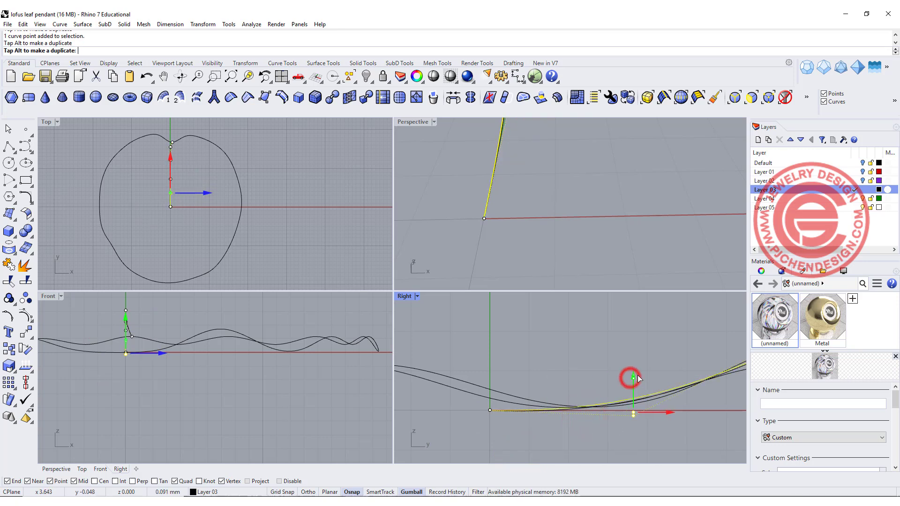
left_click(553, 201)
right_click_drag(579, 171, 421, 125)
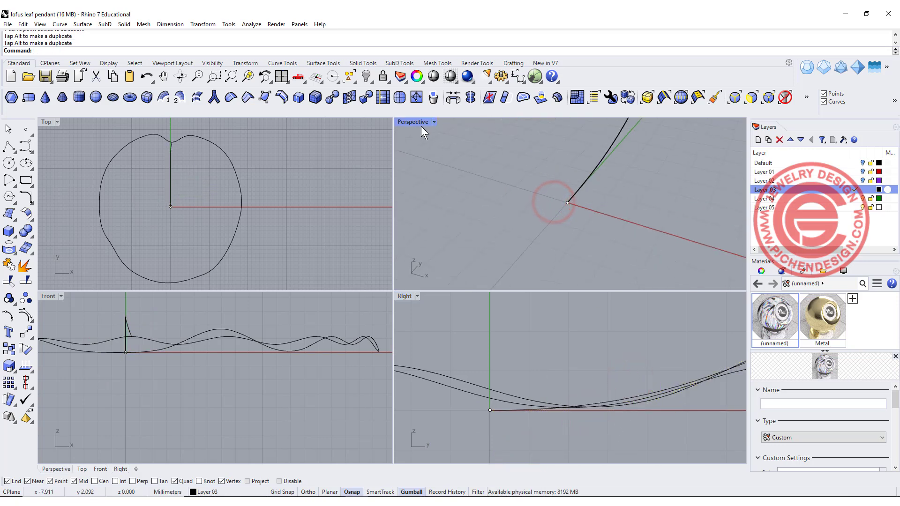
Start RailRevolve with the arched midrib as profile and the wavy outline as rail.
double_click(418, 122)
scroll(439, 239, "down", 5)
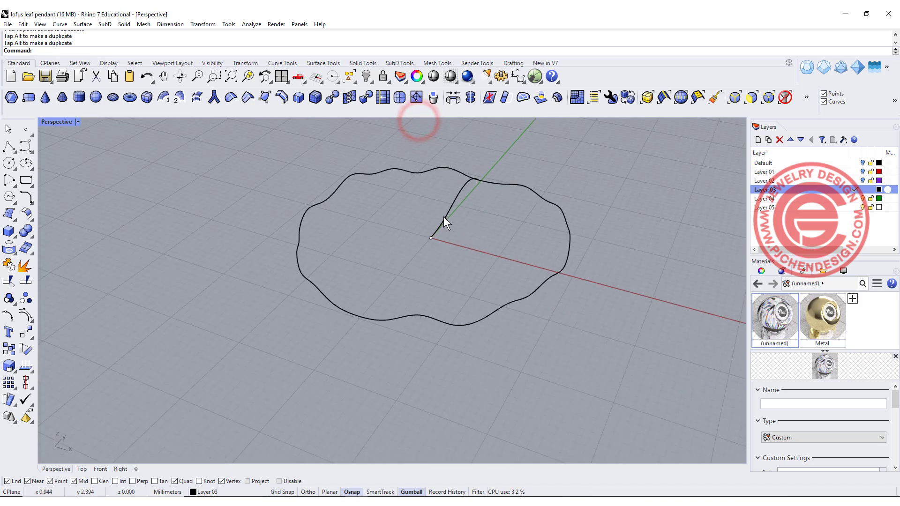
scroll(443, 217, "up", 2)
right_click_drag(415, 228, 362, 209)
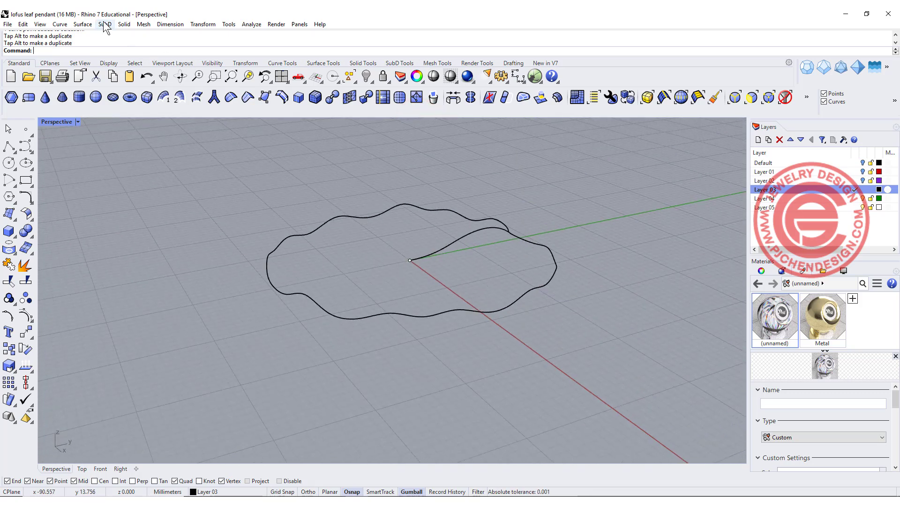
left_click(82, 24)
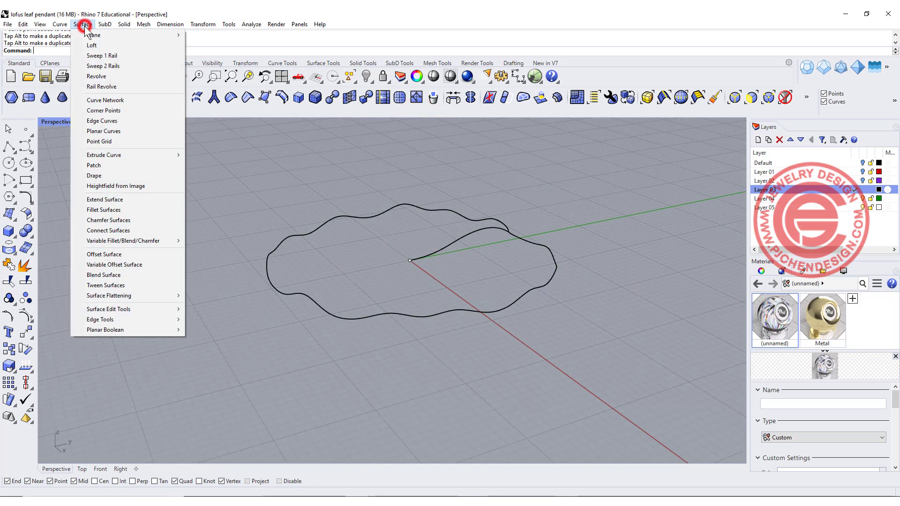
left_click(121, 86)
left_click(451, 246)
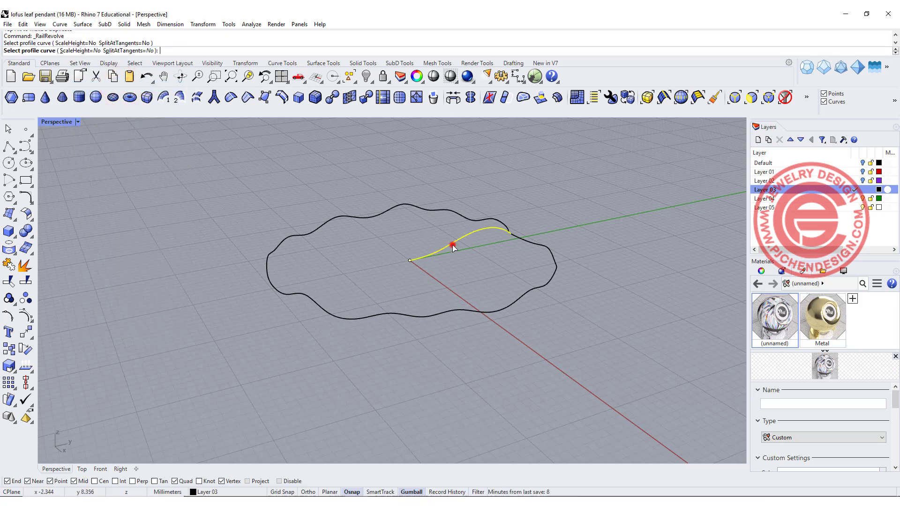
left_click(531, 241)
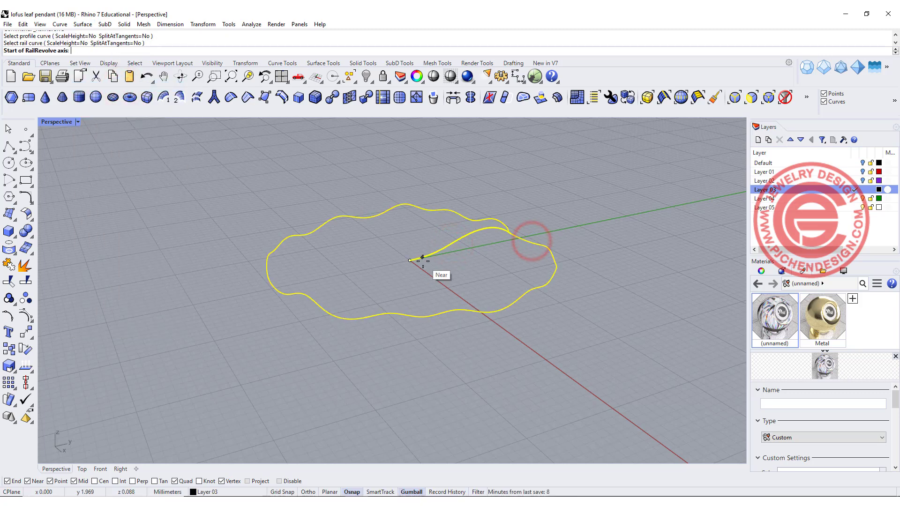
Set the revolve axis from the centre up along Z, creating the leaf surface.
key("ctrl+m")
left_click(579, 189)
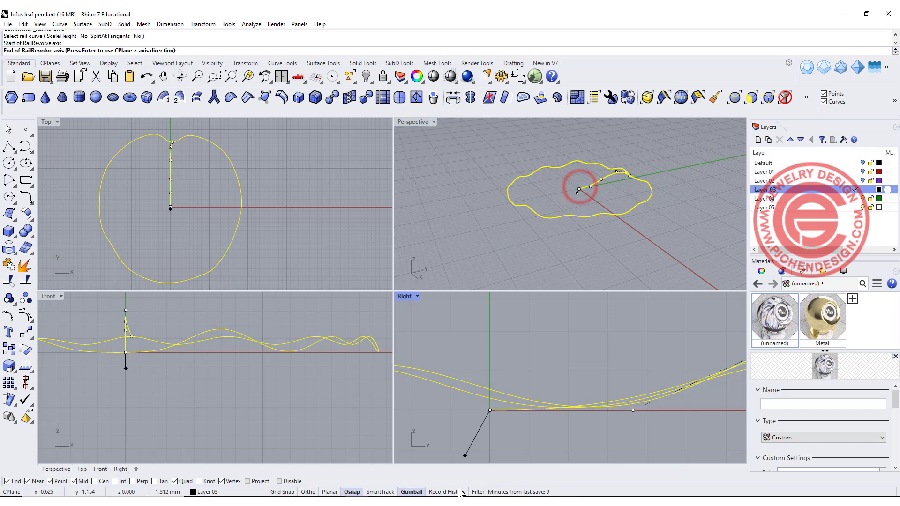
left_click(497, 311)
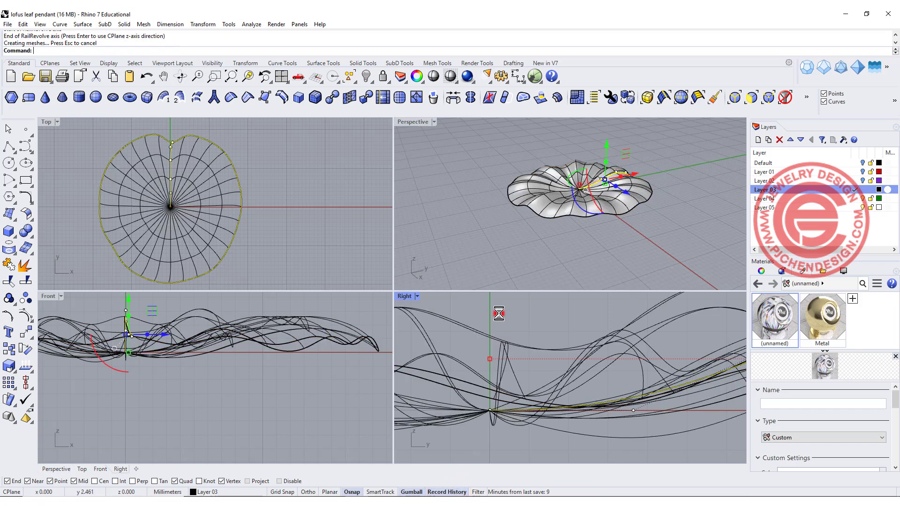
scroll(573, 182, "up", 5)
scroll(584, 211, "up", 5)
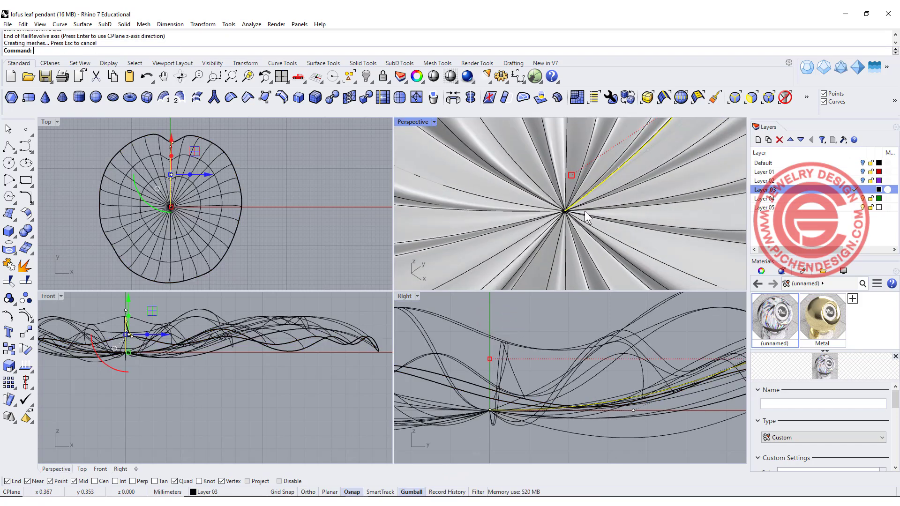
scroll(483, 427, "up", 2)
scroll(498, 416, "down", 2)
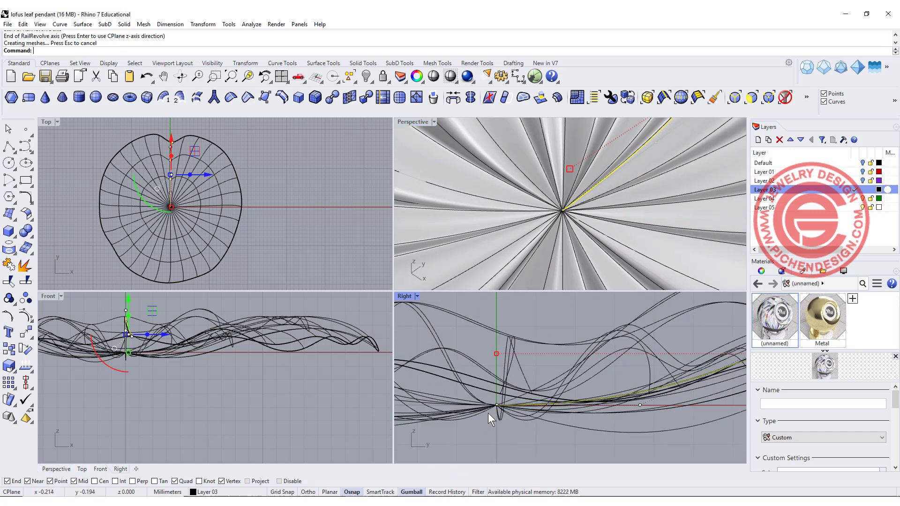
scroll(481, 396, "up", 1)
Lower the centre profile point and shift another outward so the leaf middle dips, then select the surface.
left_click(490, 400)
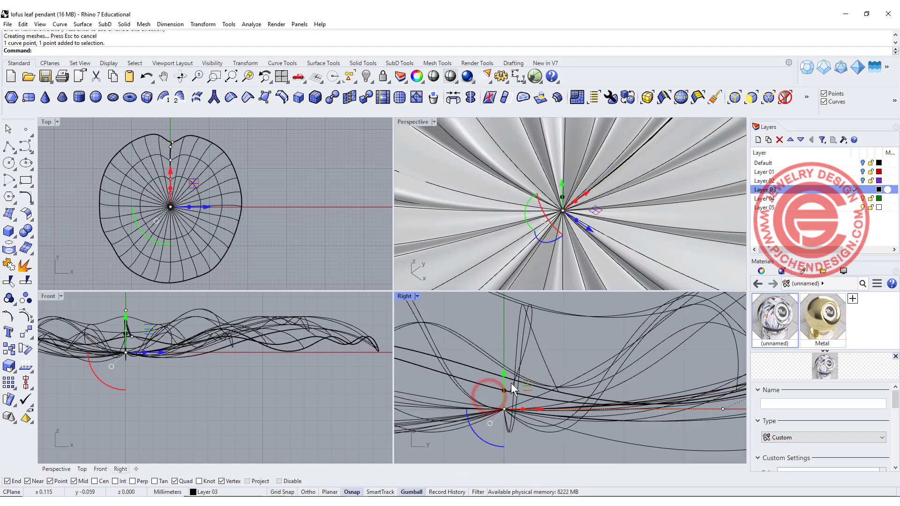
mouse_move(505, 376)
left_mouse_down()
mouse_move(502, 389)
mouse_move(505, 368)
left_mouse_up()
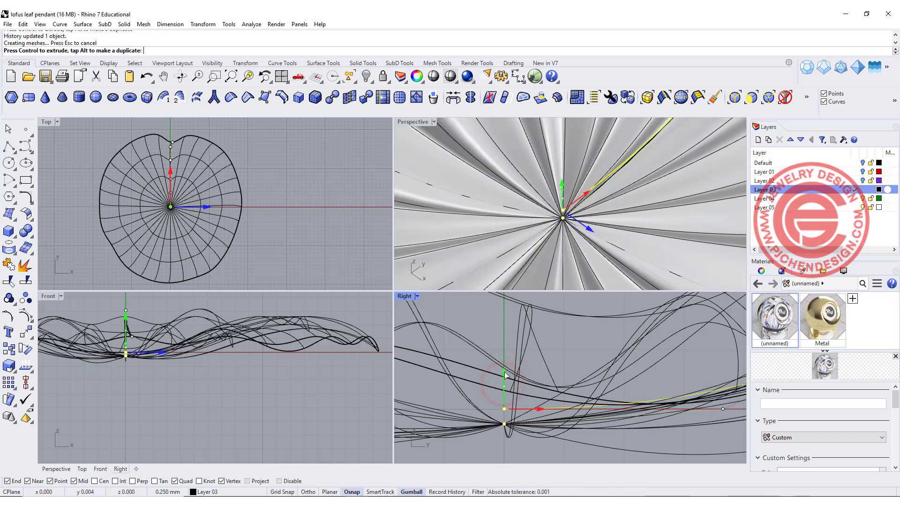
scroll(512, 408, "up", 2)
left_click(530, 401)
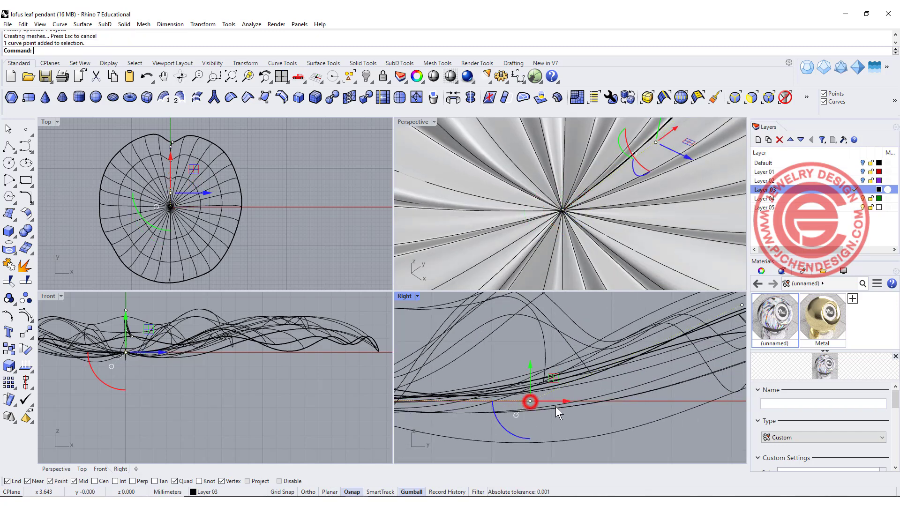
scroll(555, 406, "up", 1)
left_click_drag(550, 403, 634, 402)
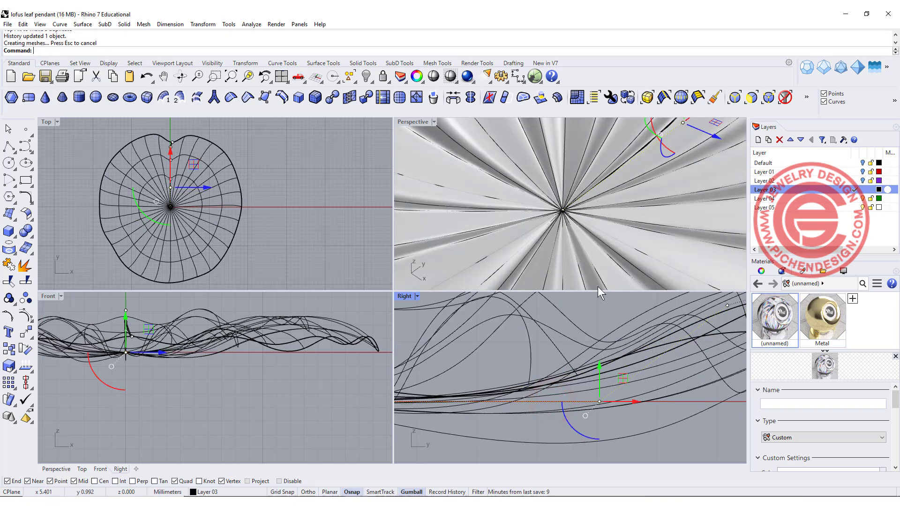
scroll(581, 198, "down", 2)
scroll(507, 226, "down", 3)
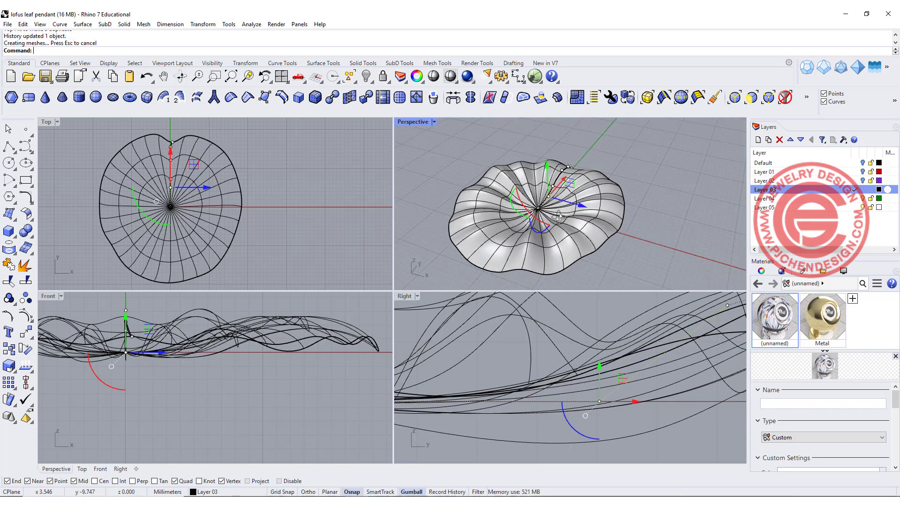
right_click_drag(506, 226, 565, 232)
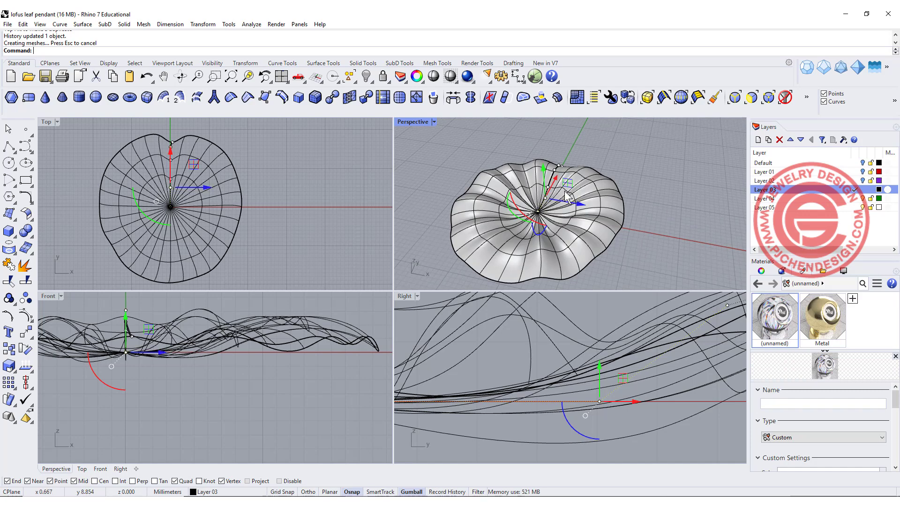
left_click(216, 356)
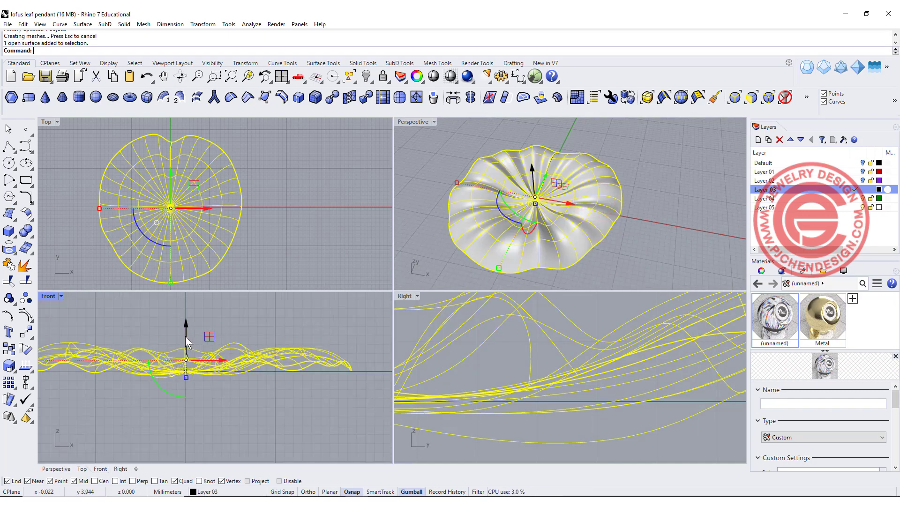
Alt-drag the gumball to place a duplicate leaf surface below the original.
left_click_drag(185, 324, 185, 338)
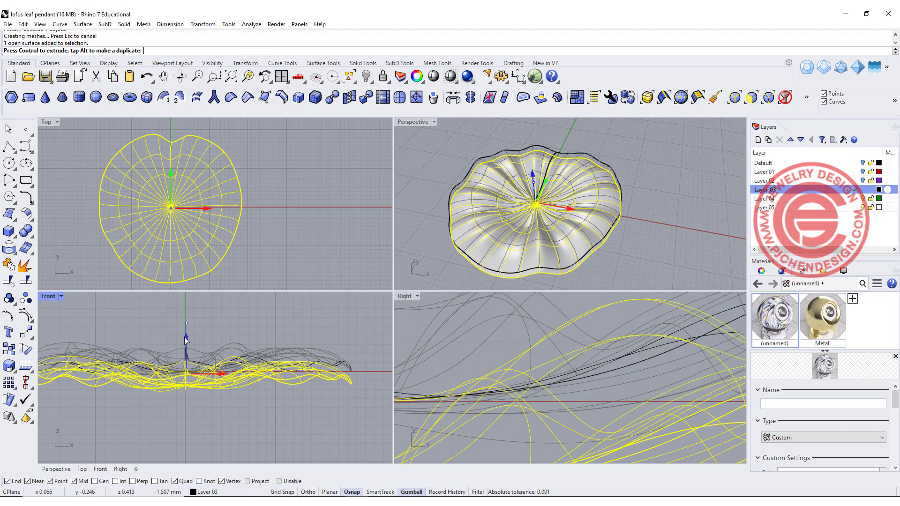
left_click(322, 336)
right_click_drag(548, 253, 550, 178)
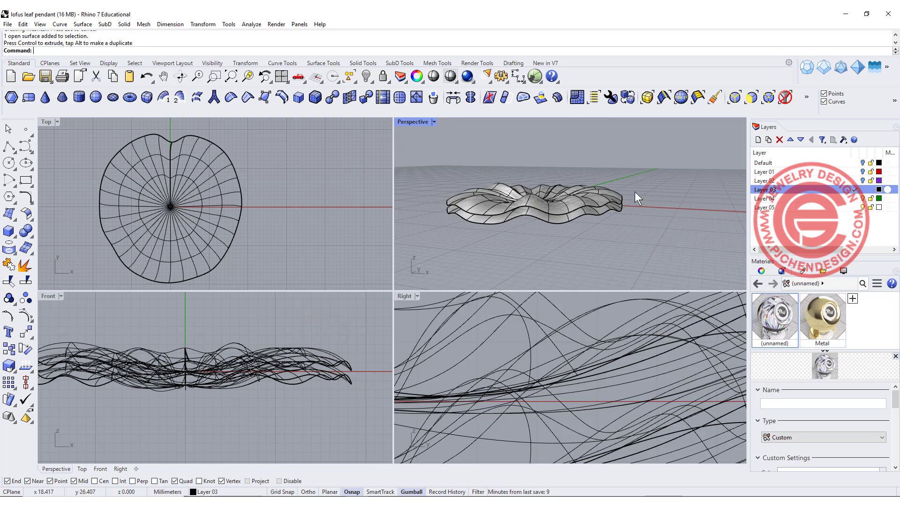
scroll(618, 210, "up", 3)
scroll(617, 210, "up", 2)
scroll(625, 209, "up", 2)
right_click_drag(624, 209, 633, 205)
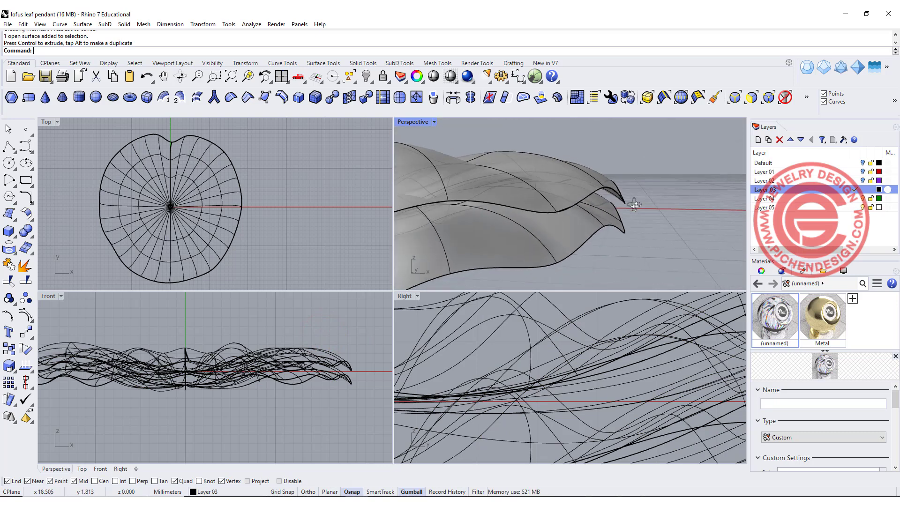
Blend a rim surface between the upper and lower leaf outer edges with ChainEdges on.
left_click(29, 212)
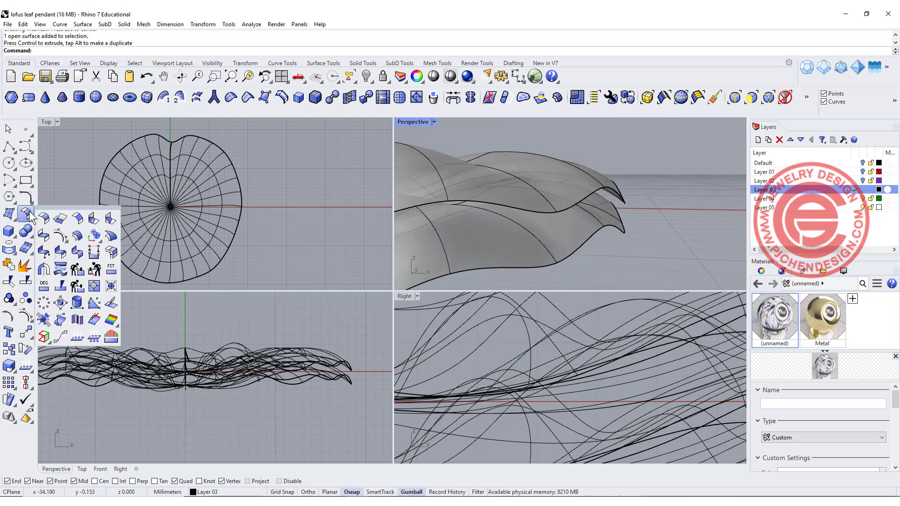
left_click(46, 233)
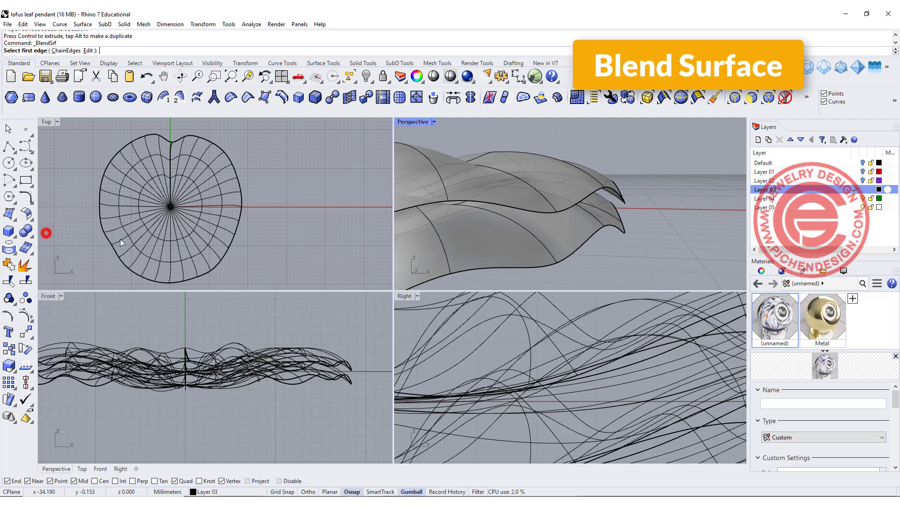
left_click(66, 51)
left_click(624, 202)
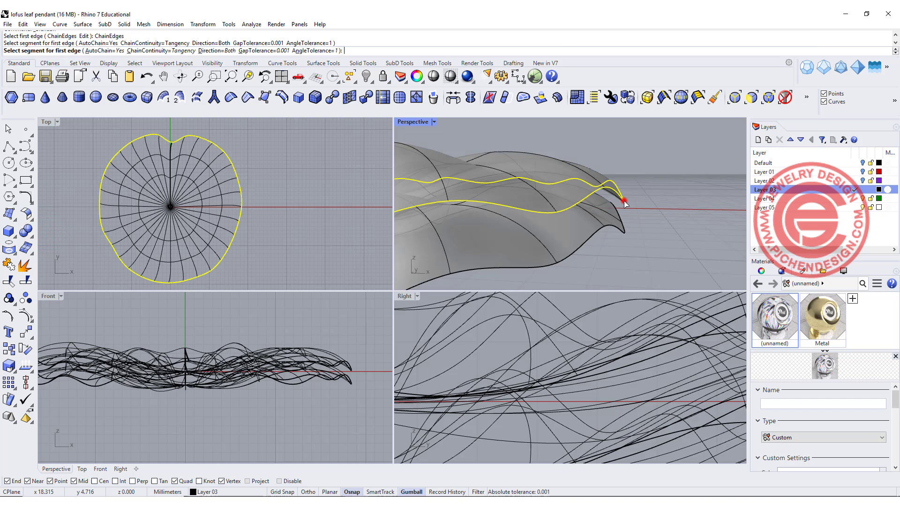
right_click(623, 201)
left_click(623, 236)
right_click(623, 234)
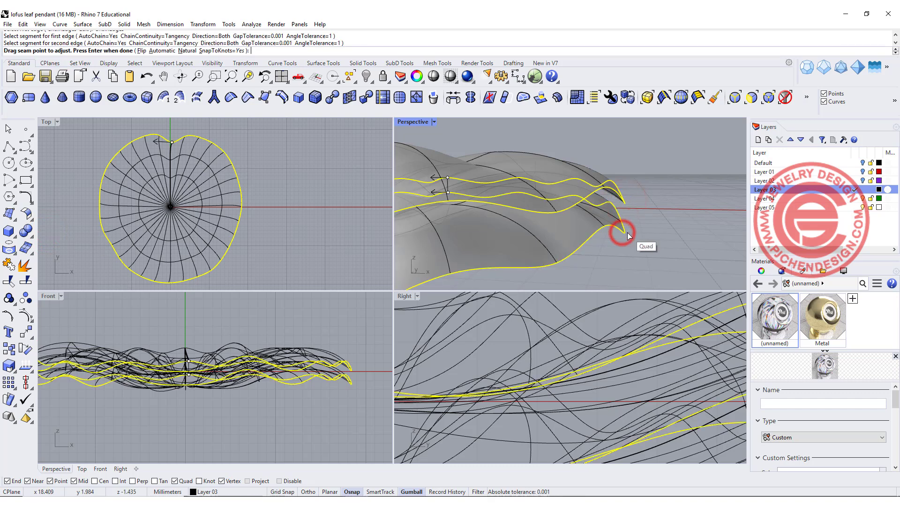
right_click(658, 230)
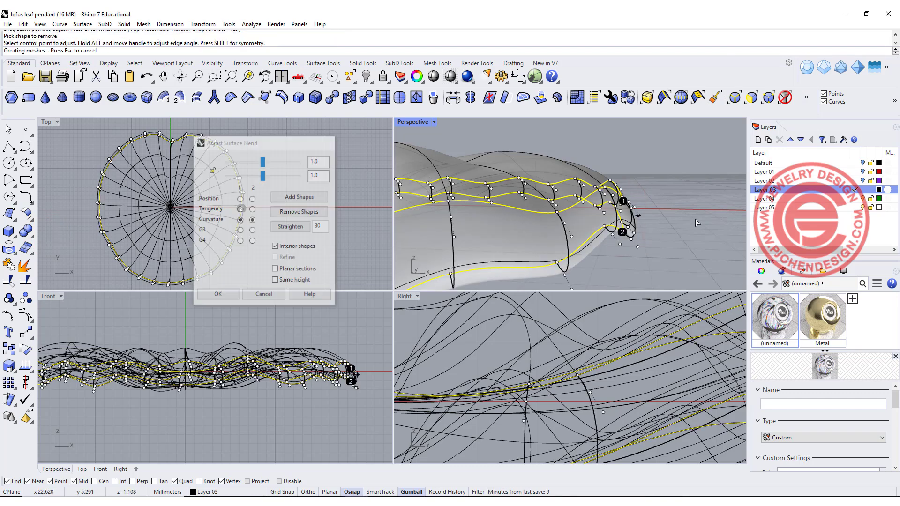
key("Return")
Inspect the rim in Rendered then Ghosted display and maximize the Top view.
right_click_drag(658, 218, 582, 240)
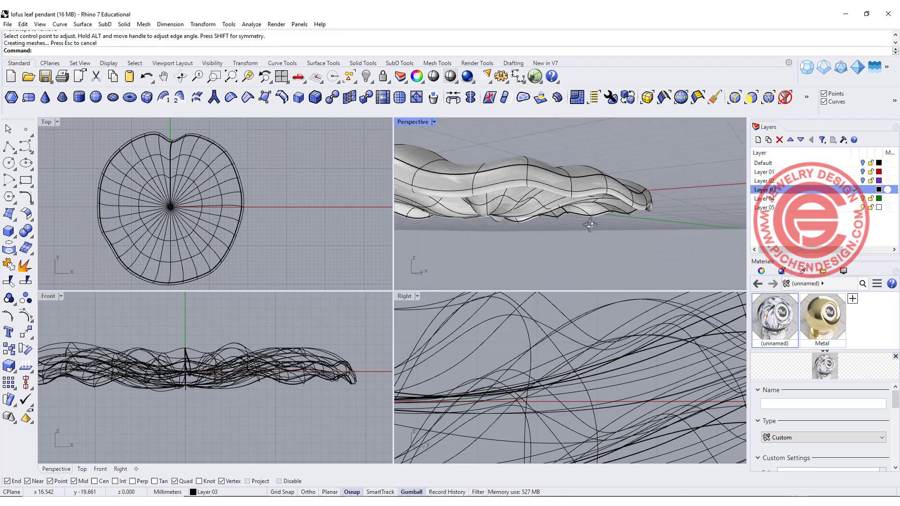
left_click(432, 122)
left_click(424, 177)
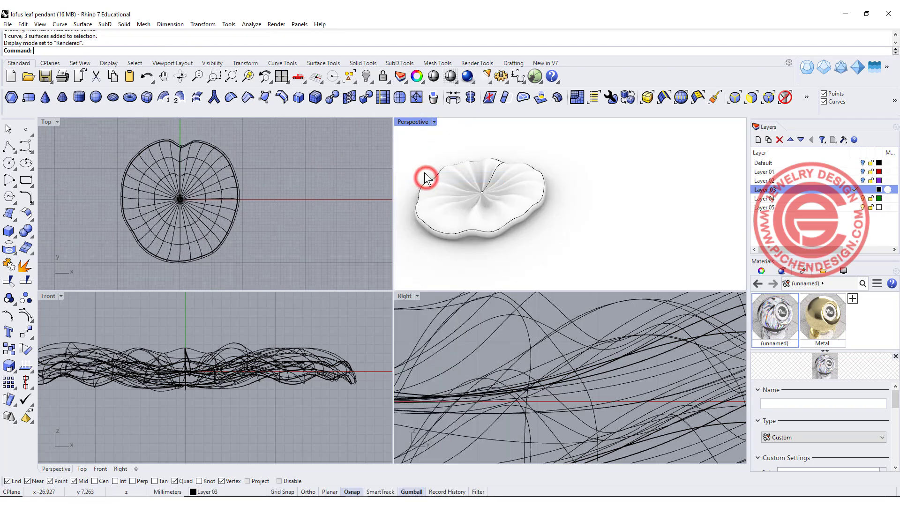
right_click_drag(483, 200, 568, 197)
scroll(569, 198, "up", 4)
scroll(569, 197, "up", 3)
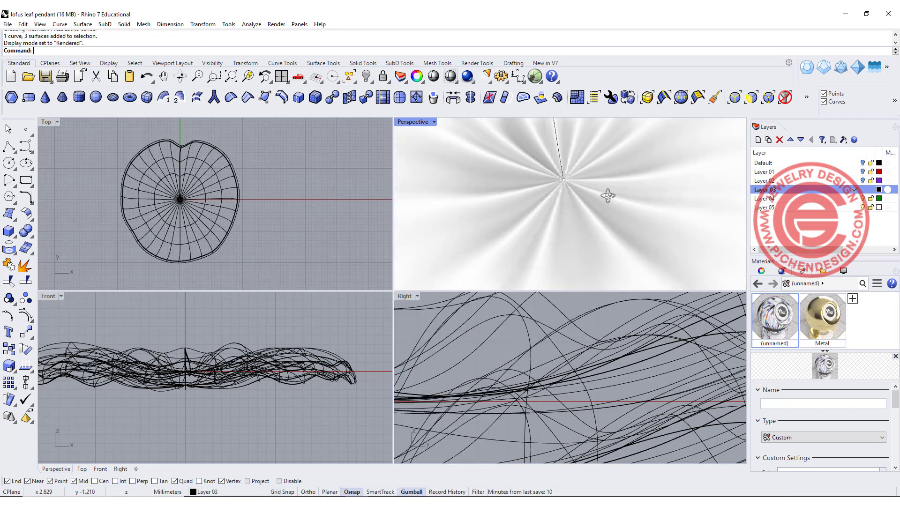
scroll(581, 196, "up", 3)
left_click(433, 120)
left_click(430, 195)
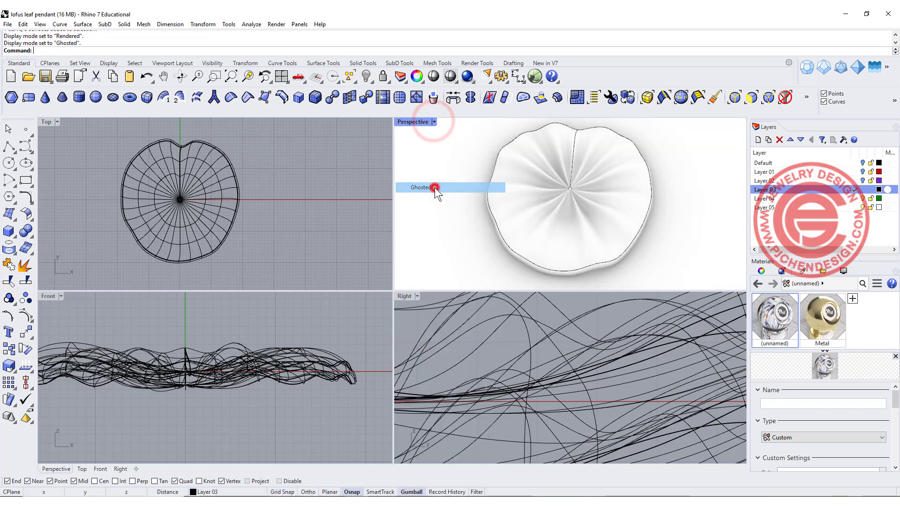
left_click(192, 181)
mouse_move(192, 181)
right_mouse_down()
mouse_move(248, 187)
mouse_move(221, 171)
right_mouse_up()
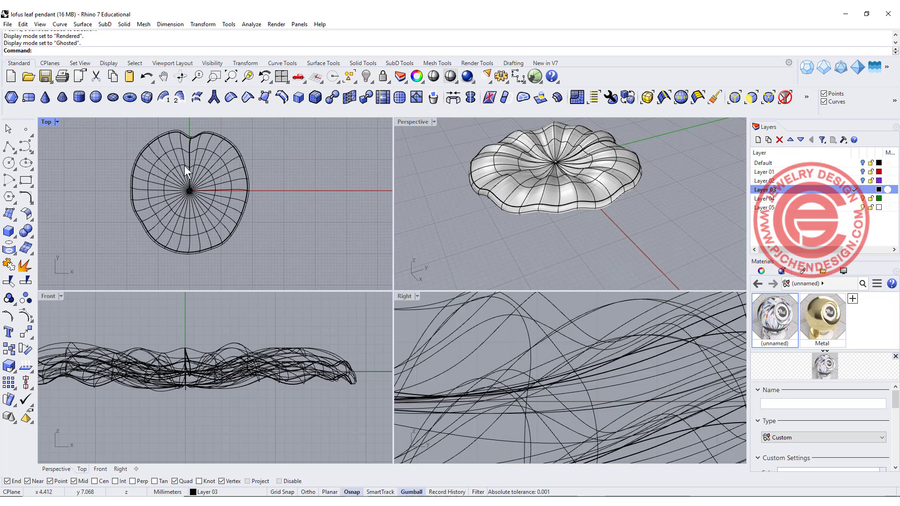
double_click(49, 121)
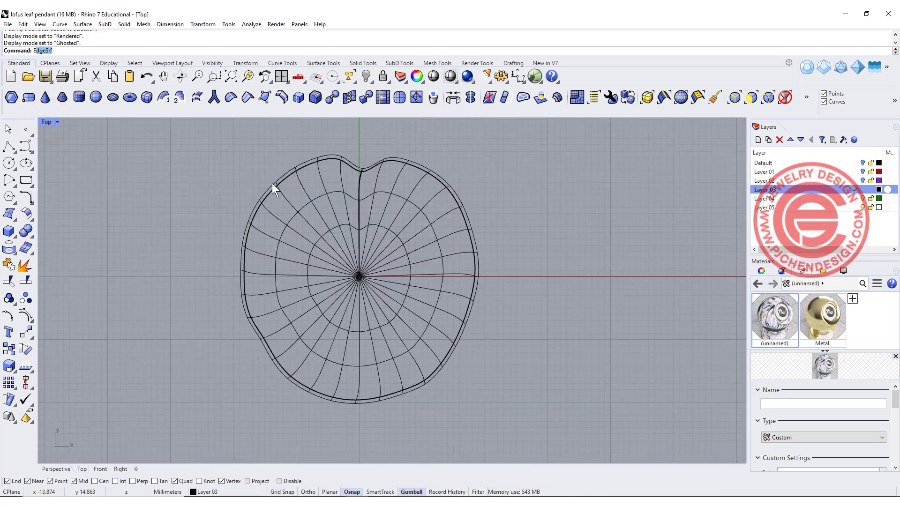
type("ext")
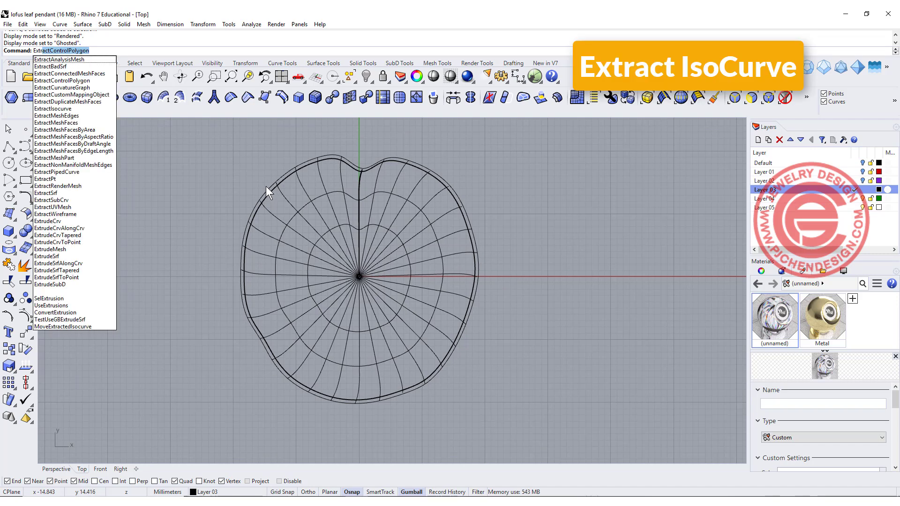
Start ExtractIsocurve on the leaf surface with the direction set to radial.
left_click(53, 108)
left_click(418, 194)
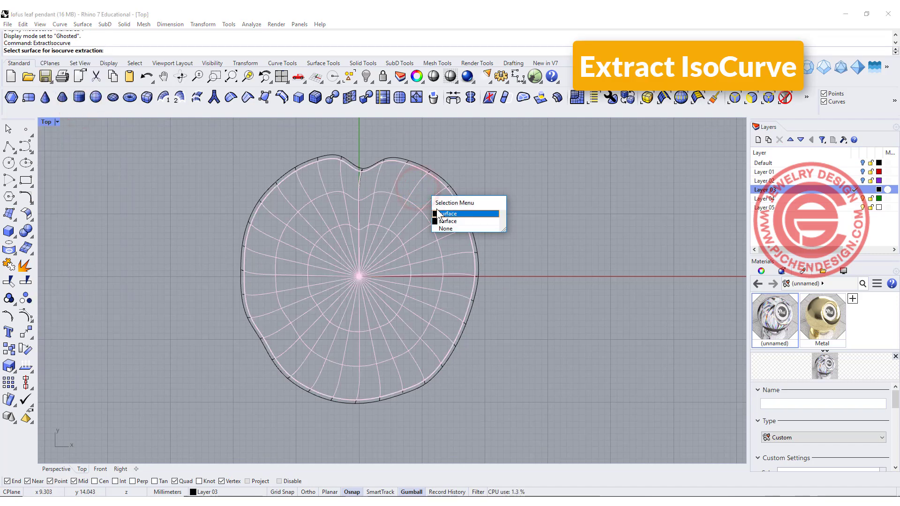
left_click(438, 214)
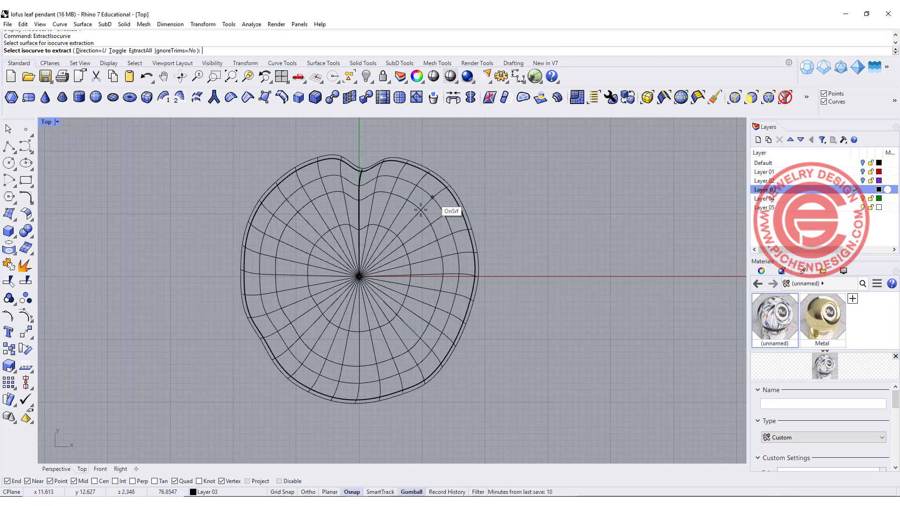
left_click(118, 50)
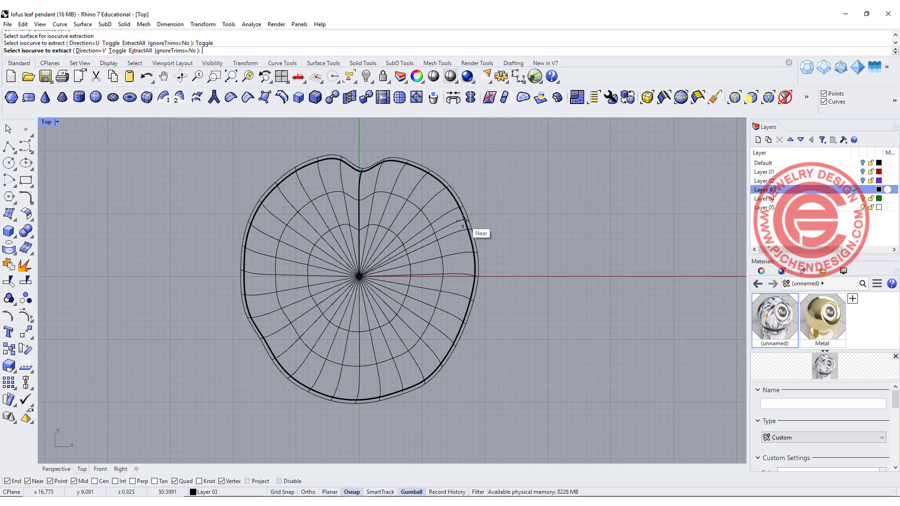
Extract five radial vein curves spread around the leaf toward its rim.
left_click(462, 221)
left_click(437, 368)
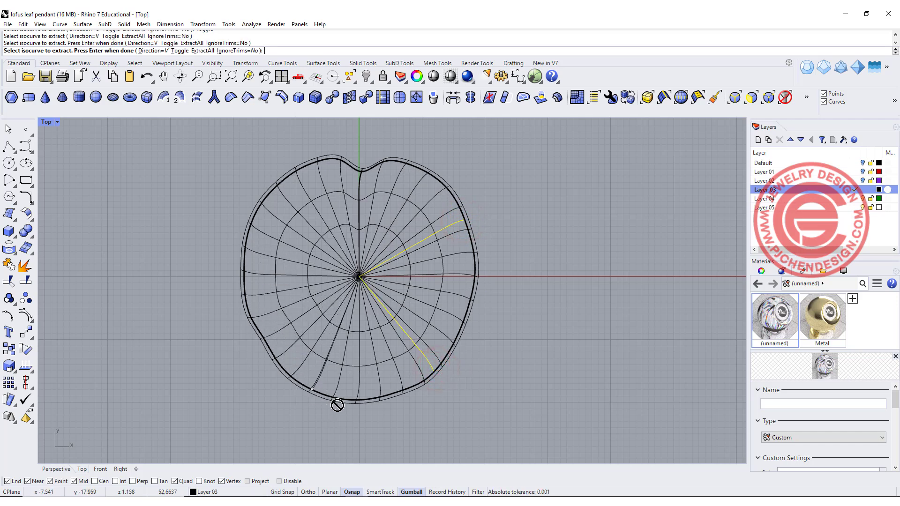
left_click(315, 398)
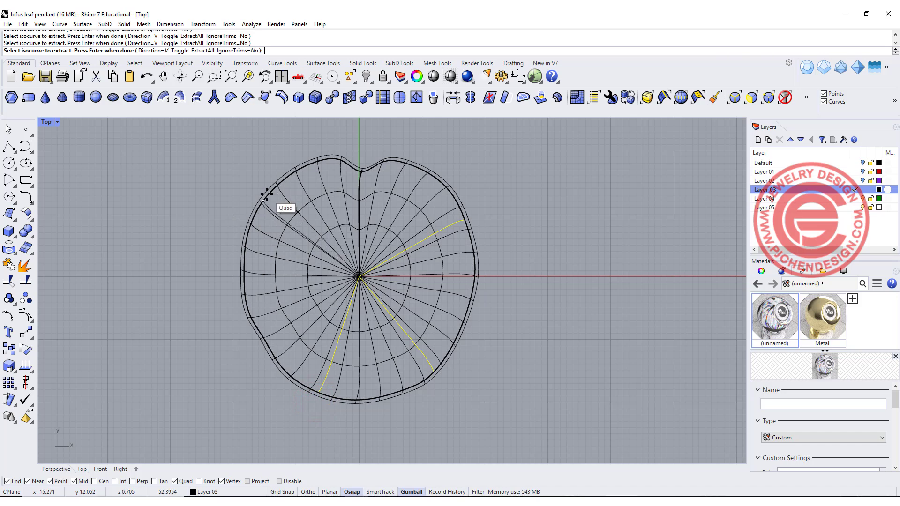
left_click(285, 181)
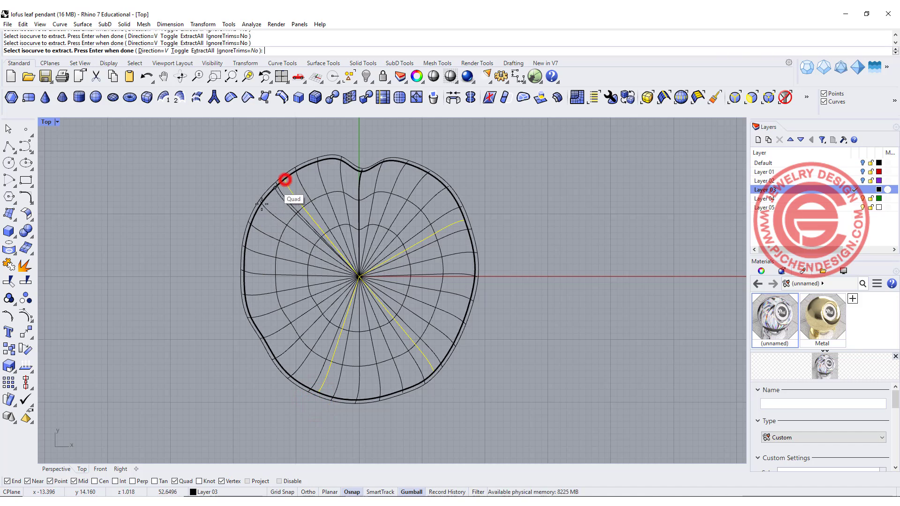
left_click(244, 265)
key("Return")
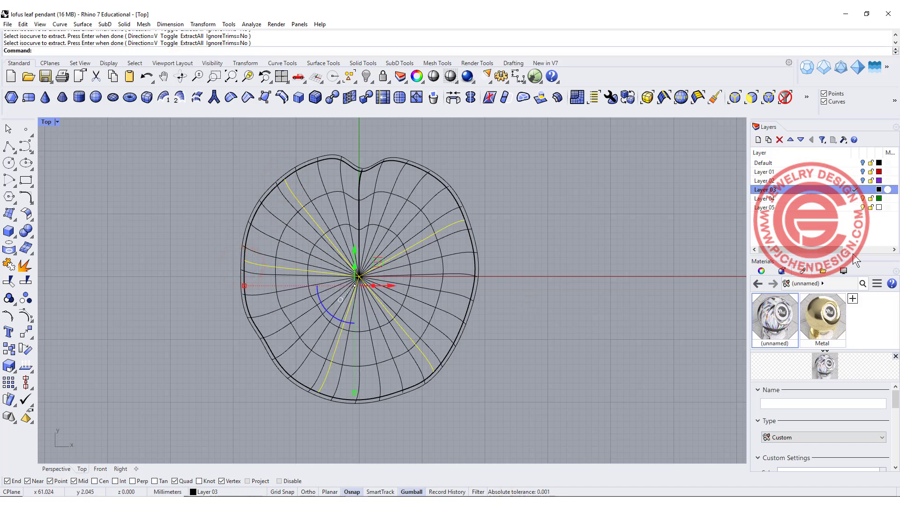
left_click(638, 262)
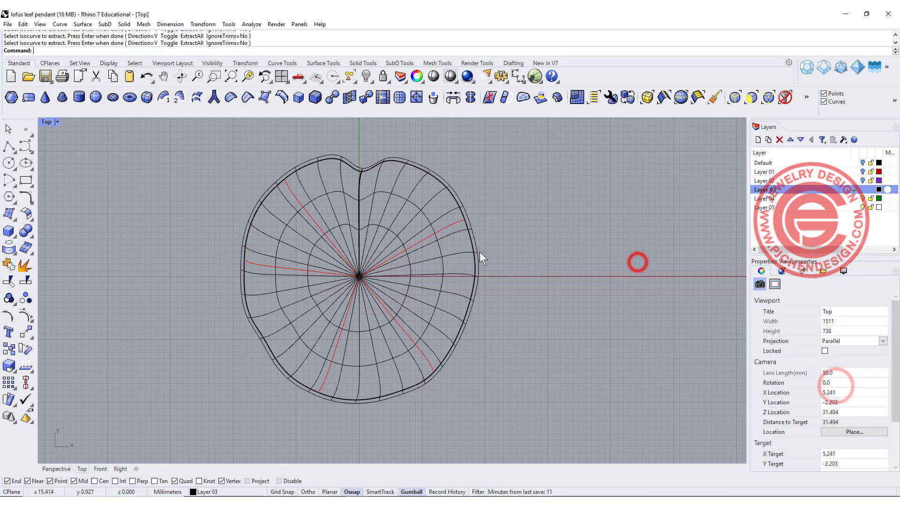
scroll(428, 212, "up", 1)
scroll(427, 222, "up", 1)
scroll(426, 222, "up", 2)
Move the diamond to the vein end near the rim and scale it down to fit.
left_click(555, 251)
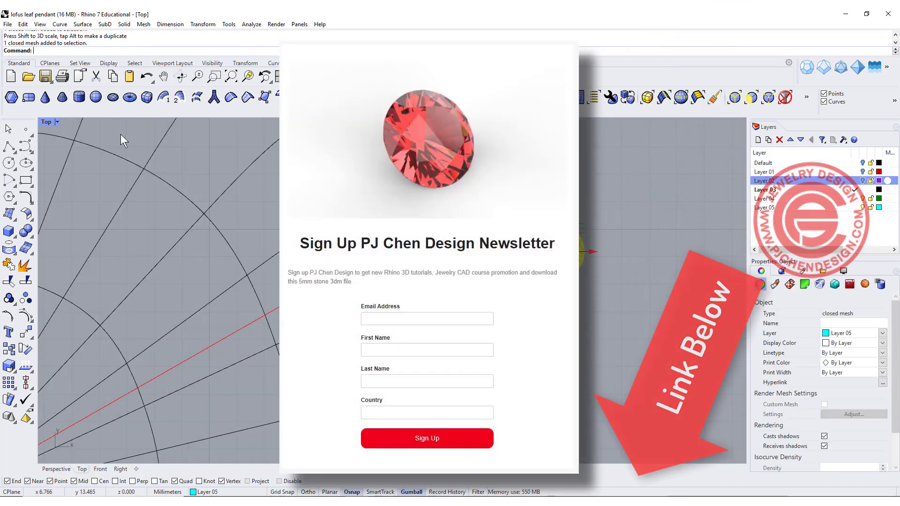
double_click(45, 124)
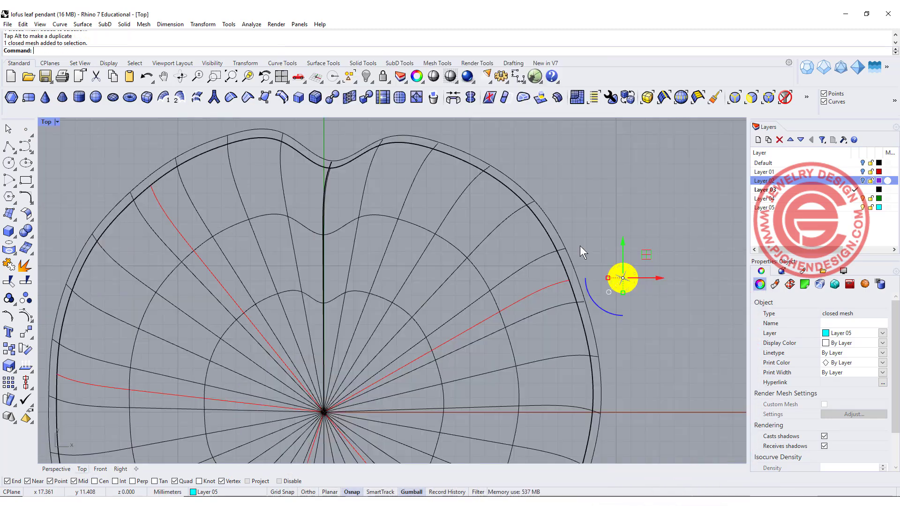
scroll(580, 245, "up", 1)
scroll(596, 262, "up", 1)
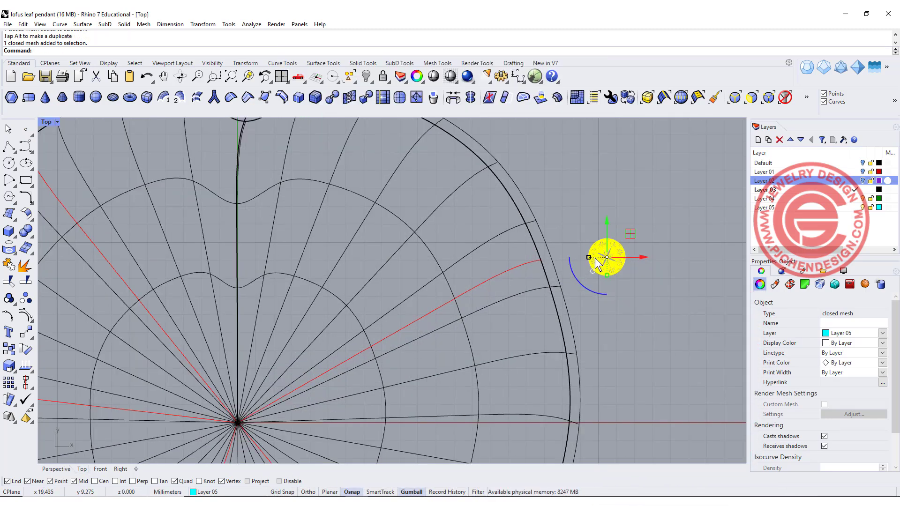
left_click_drag(606, 256, 527, 264)
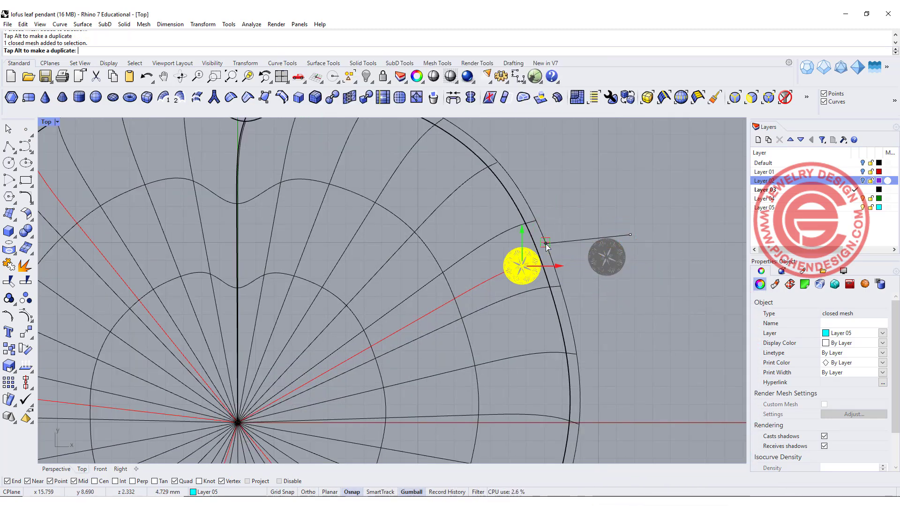
scroll(525, 262, "up", 5)
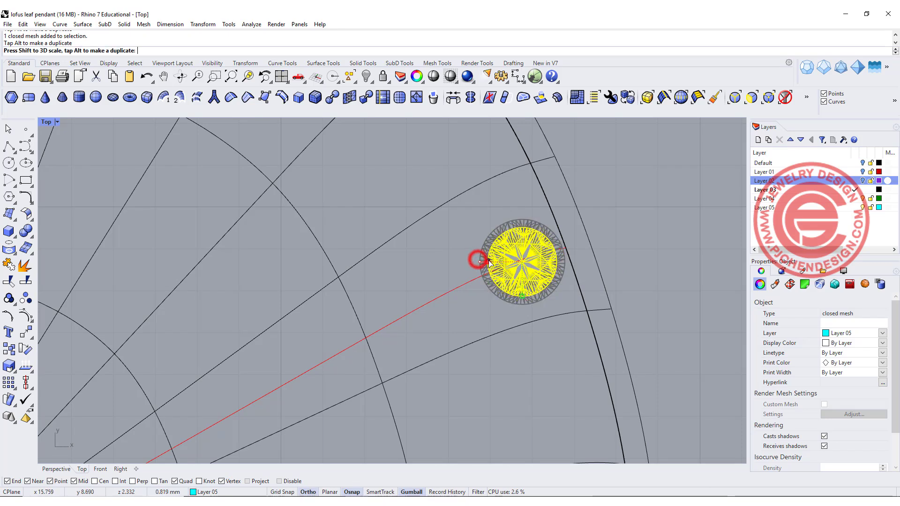
left_click_drag(479, 264, 478, 258)
left_click_drag(547, 237, 558, 251)
left_click(693, 241)
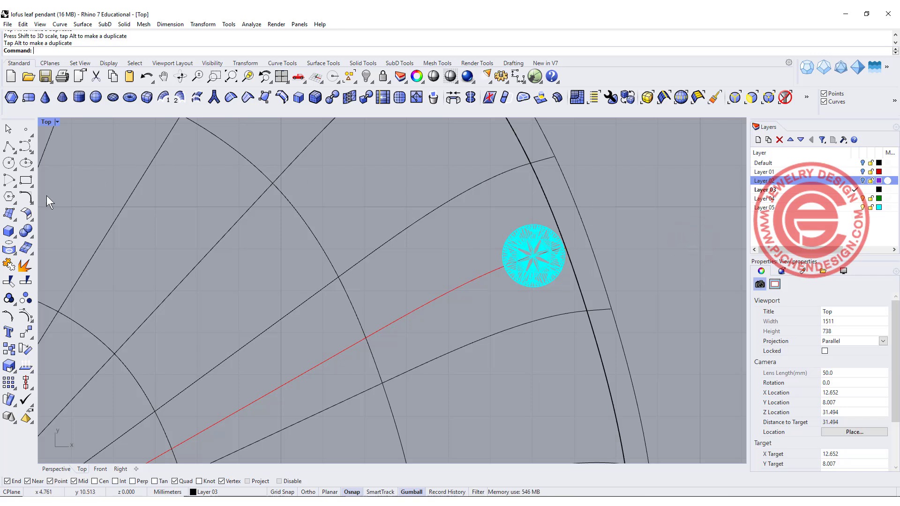
Draw a vertical polyline from the diamond's edge down into the leaf in Front view.
left_click(26, 332)
left_click(9, 146)
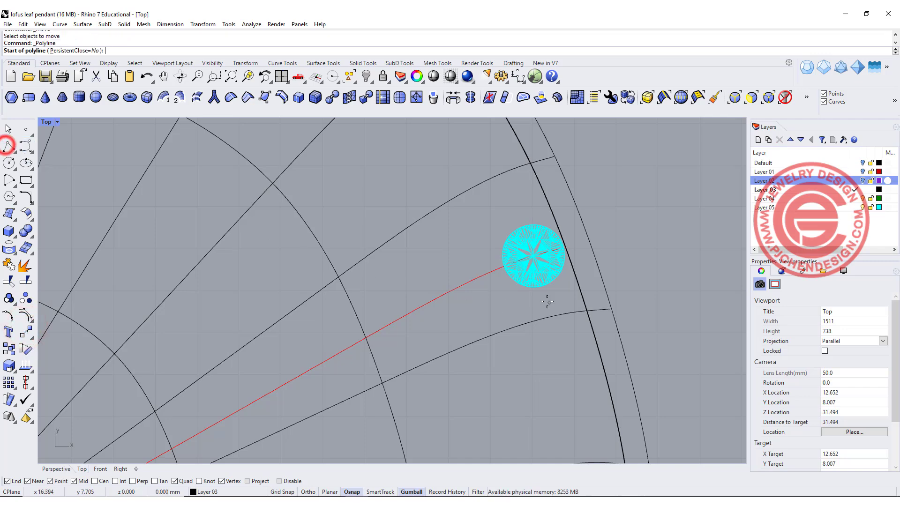
scroll(548, 274, "up", 3)
scroll(549, 275, "up", 1)
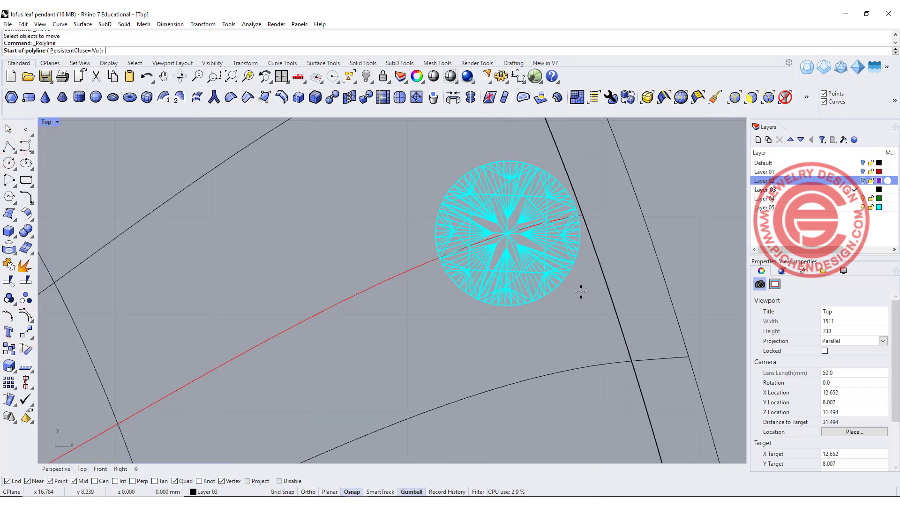
left_click(580, 291)
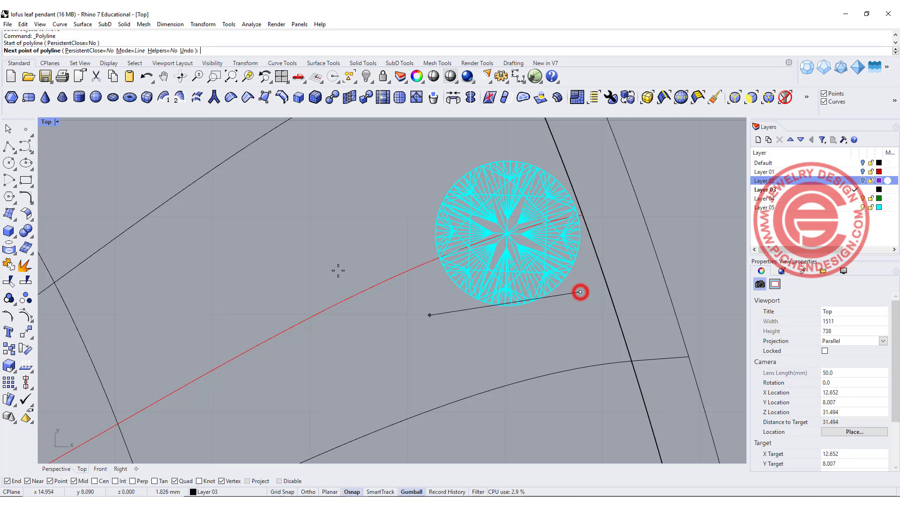
double_click(49, 122)
scroll(287, 403, "up", 3)
scroll(301, 372, "up", 3)
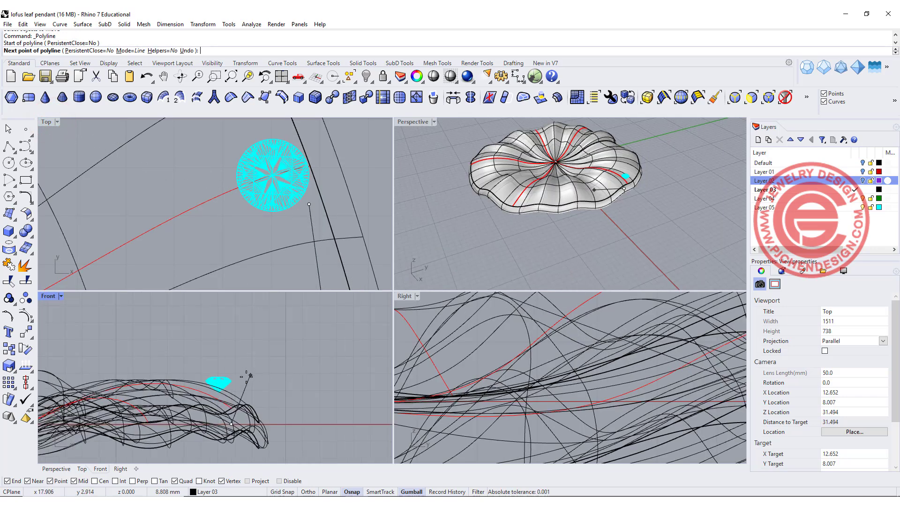
left_click(229, 380)
key("Return")
scroll(263, 360, "up", 2)
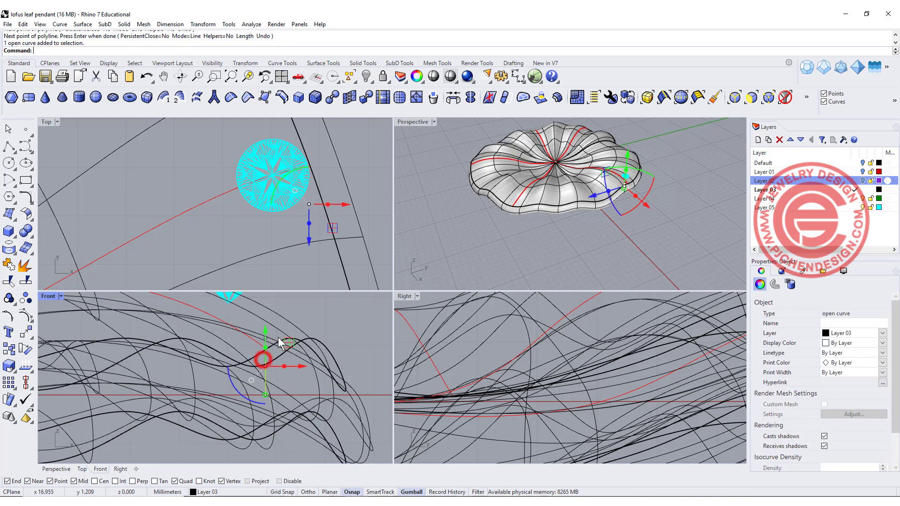
scroll(292, 406, "up", 2)
Raise the line to the diamond's girdle and adjust its length with the gumball.
left_click_drag(279, 406, 282, 335)
left_click(310, 354)
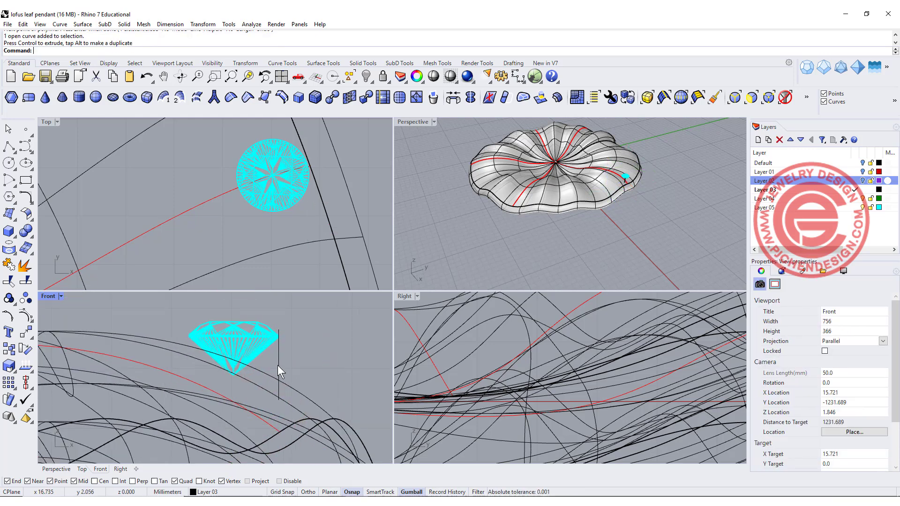
left_click(279, 365)
mouse_move(276, 394)
left_mouse_down()
mouse_move(281, 330)
mouse_move(279, 371)
left_mouse_up()
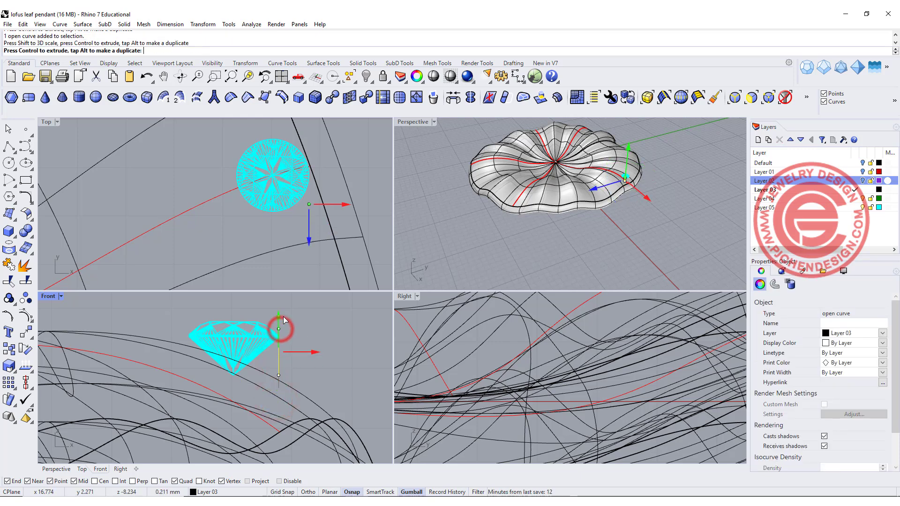
left_click(279, 371)
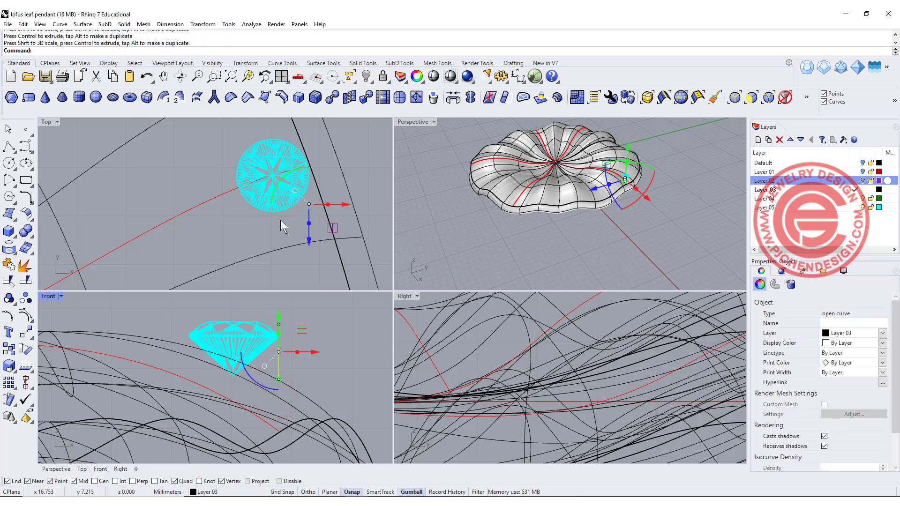
left_click(9, 250)
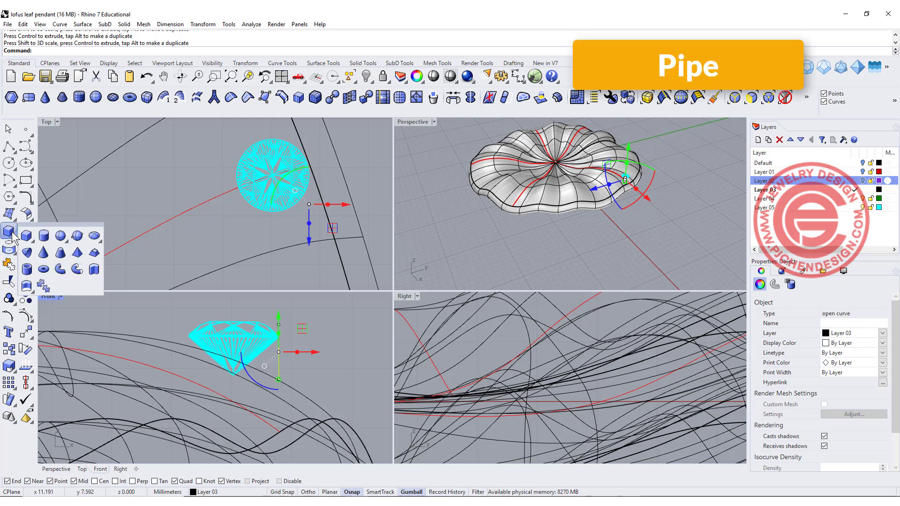
Pipe the vertical line with a small constant radius into a round-capped prong.
left_click(77, 269)
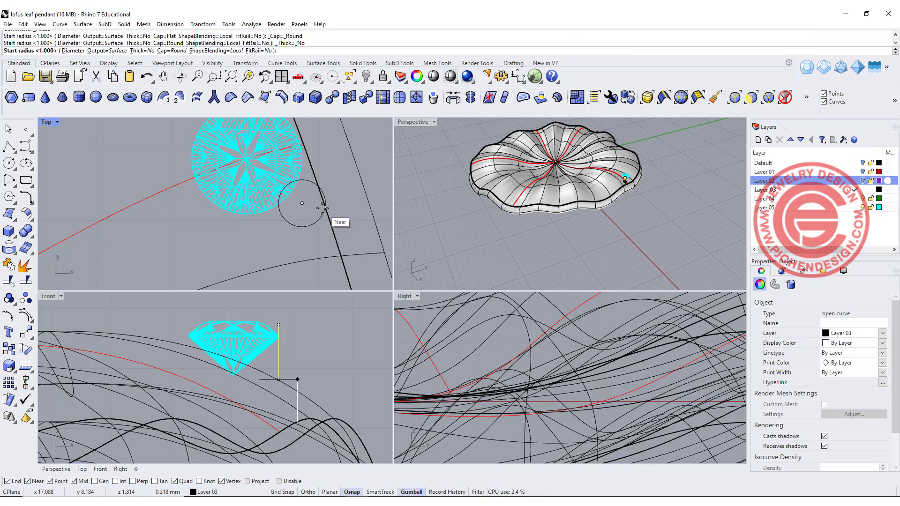
left_click(323, 209)
key("Return")
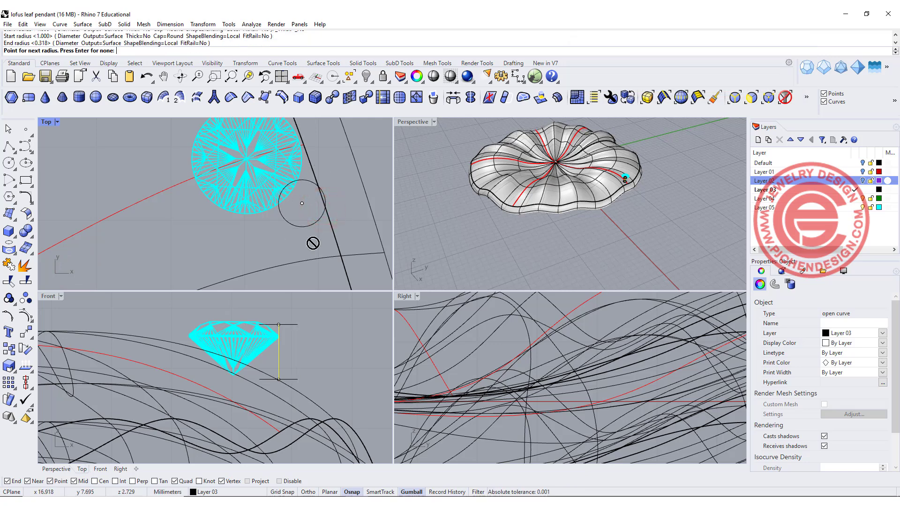
key("Return")
Move the prong and diamond together, then maximize the Top view.
key("Escape")
right_click_drag(314, 258, 275, 245)
left_click(285, 248)
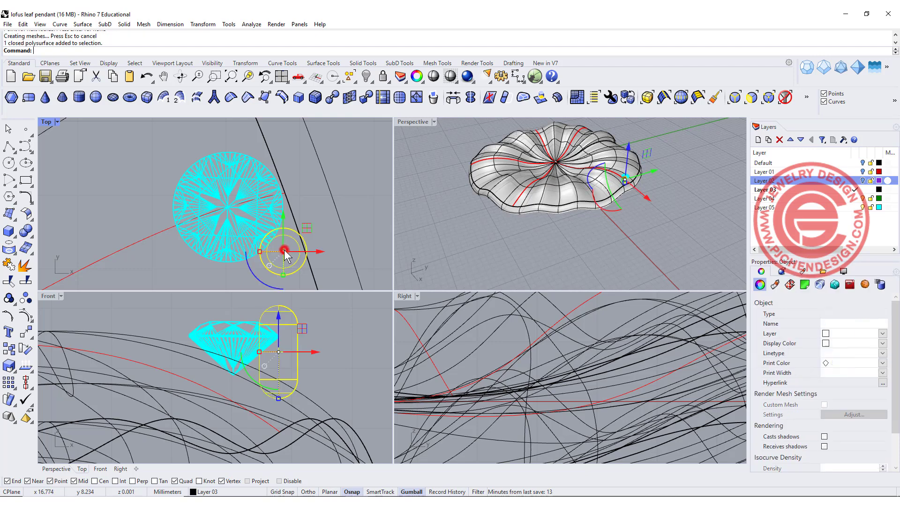
scroll(249, 225, "down", 2)
scroll(245, 229, "down", 3)
left_click(243, 224, "shift")
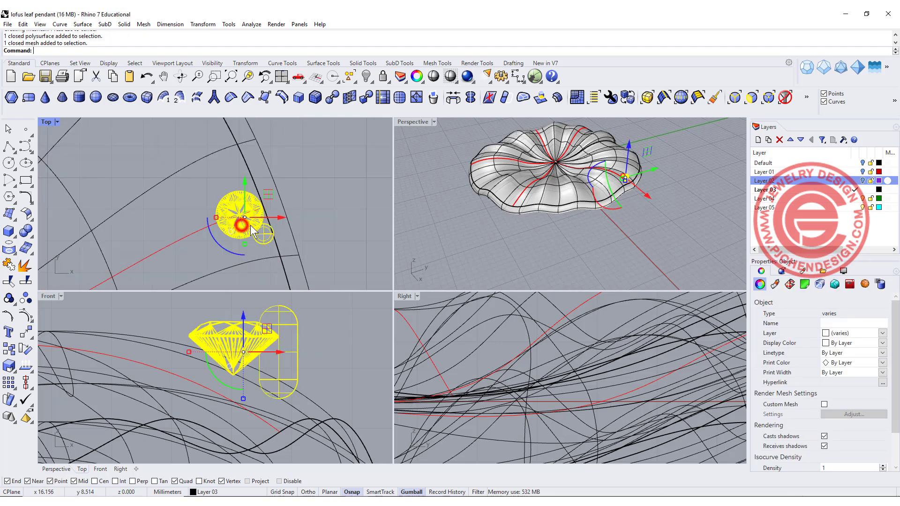
left_click_drag(242, 223, 306, 210)
scroll(251, 222, "down", 2)
key("Escape")
scroll(278, 199, "up", 3)
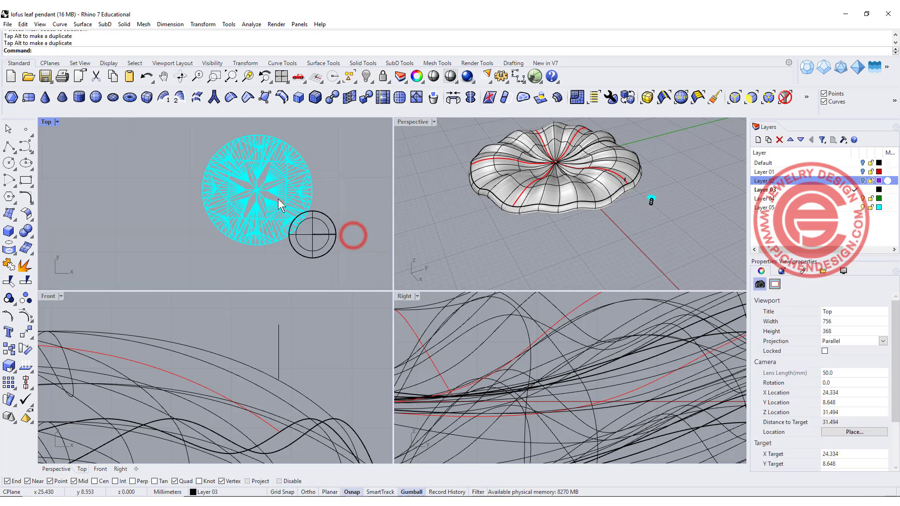
double_click(47, 122)
scroll(391, 285, "up", 1)
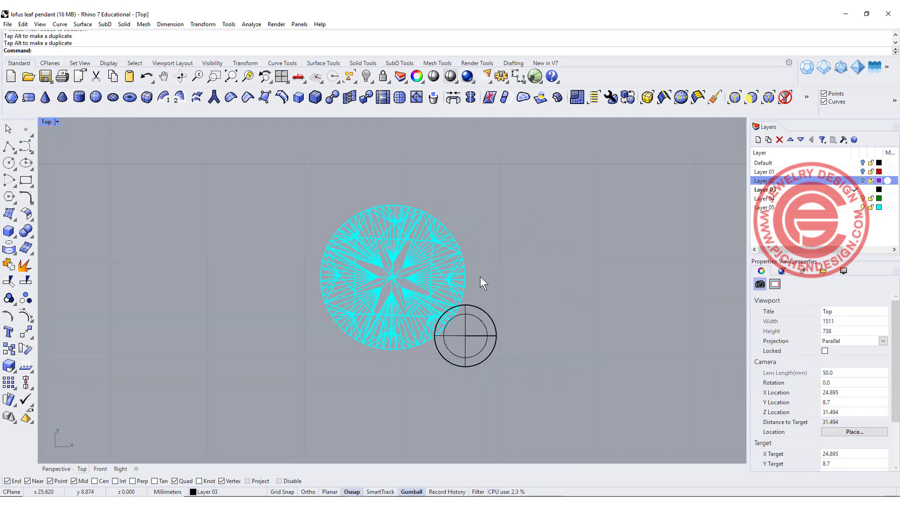
Mirror-copy the prong across the diamond's centre to get a second prong.
left_click(487, 314)
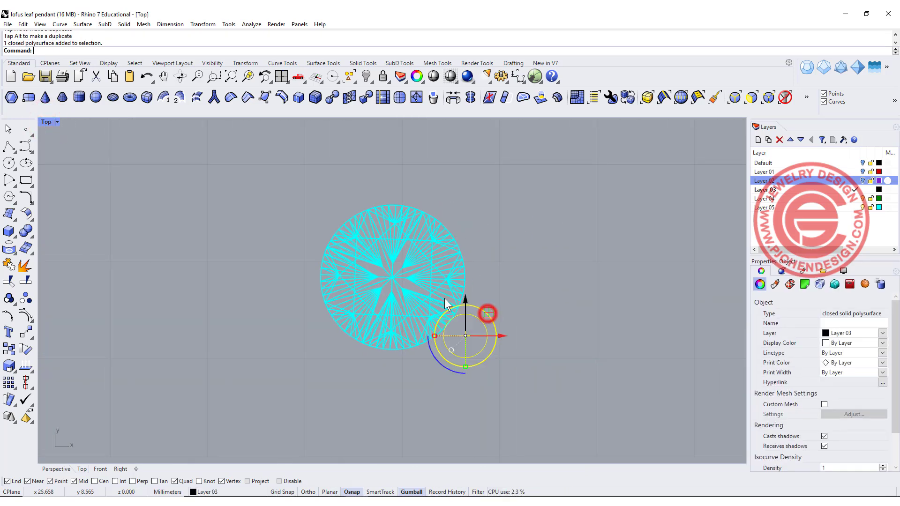
left_click(27, 333)
left_click(77, 352)
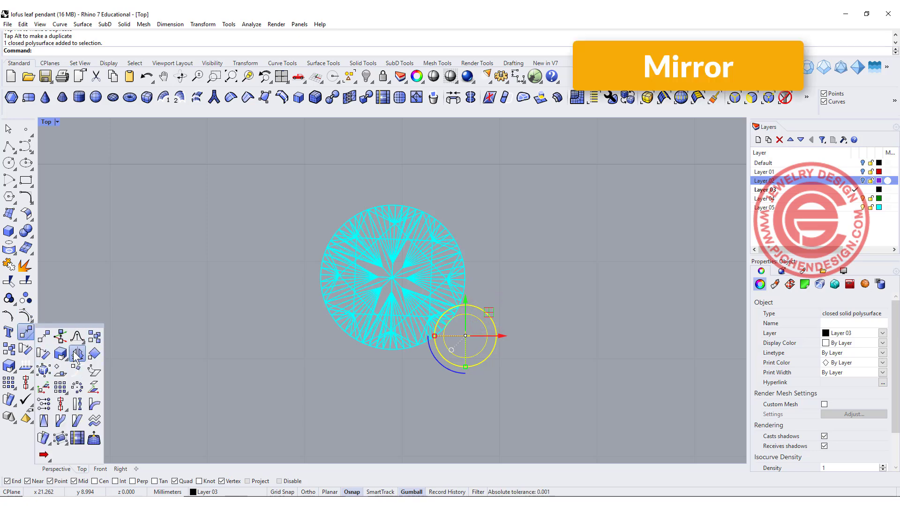
left_click(465, 279)
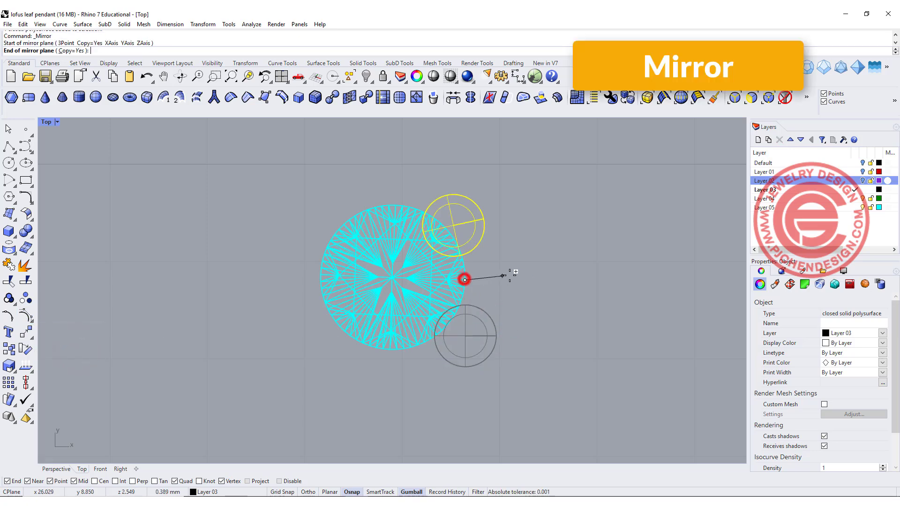
left_click(542, 271)
key("Escape")
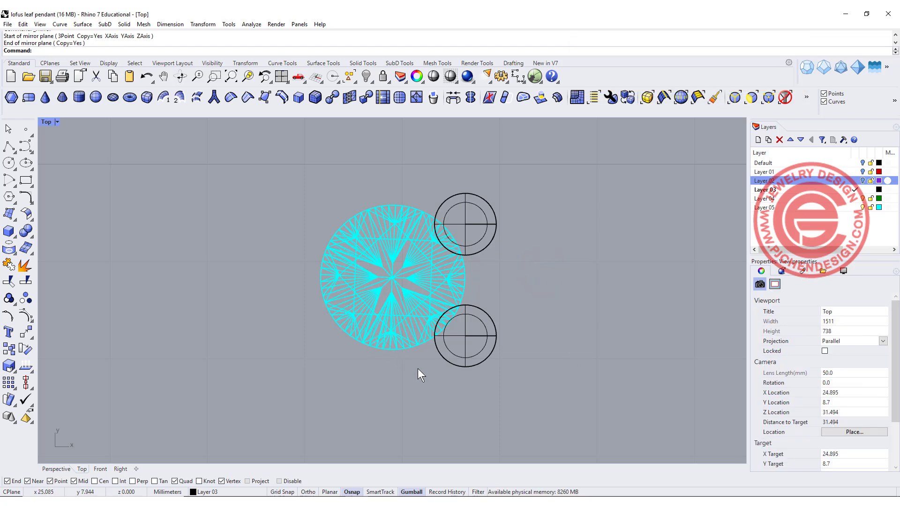
Mirror-copy the diamond across the prongs, then shift gems and prongs to the right.
left_click(392, 338)
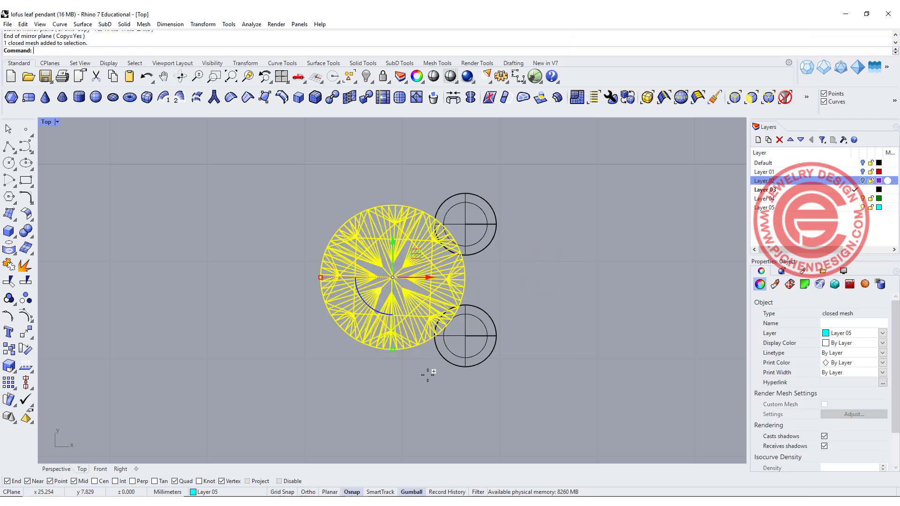
key("Return")
left_click(465, 366)
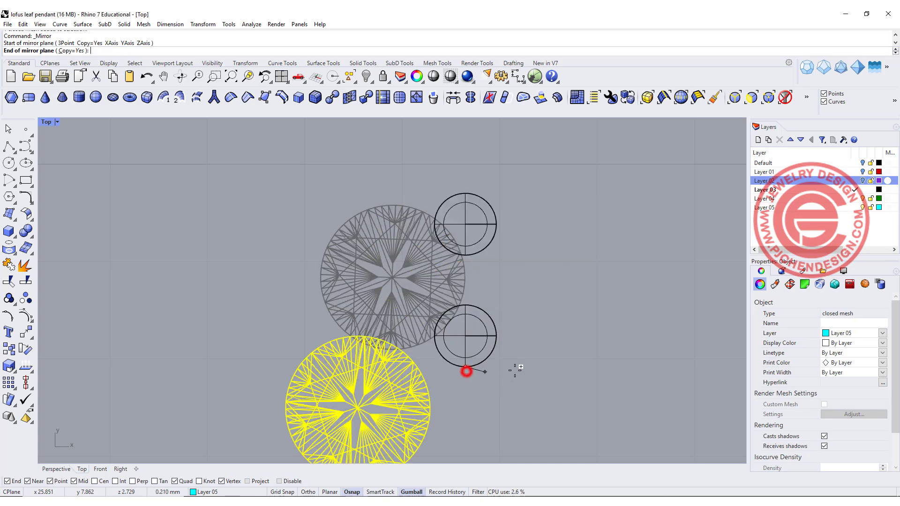
key("shift")
left_click(471, 299)
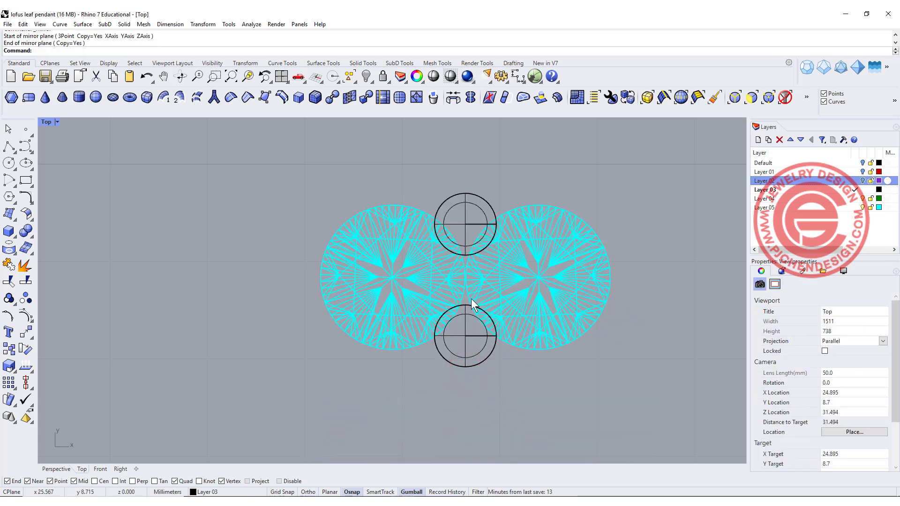
left_click(492, 289)
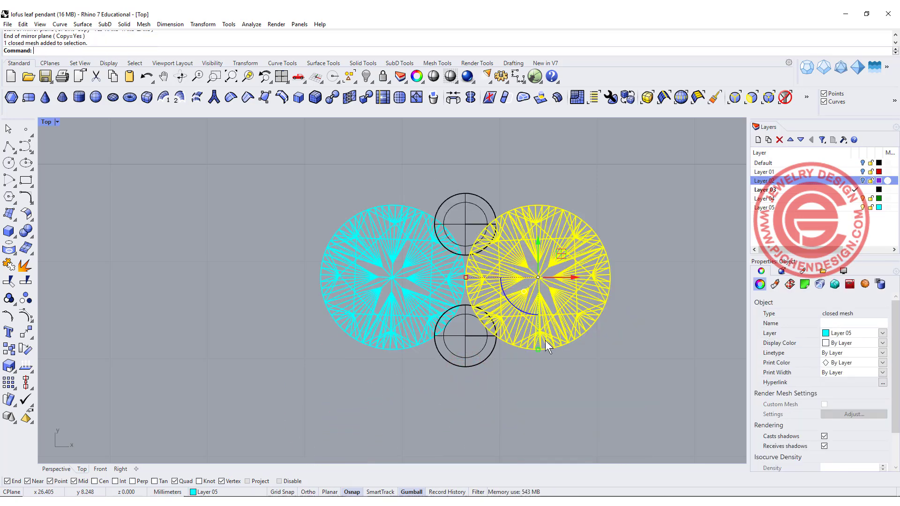
left_click_drag(619, 355, 483, 211)
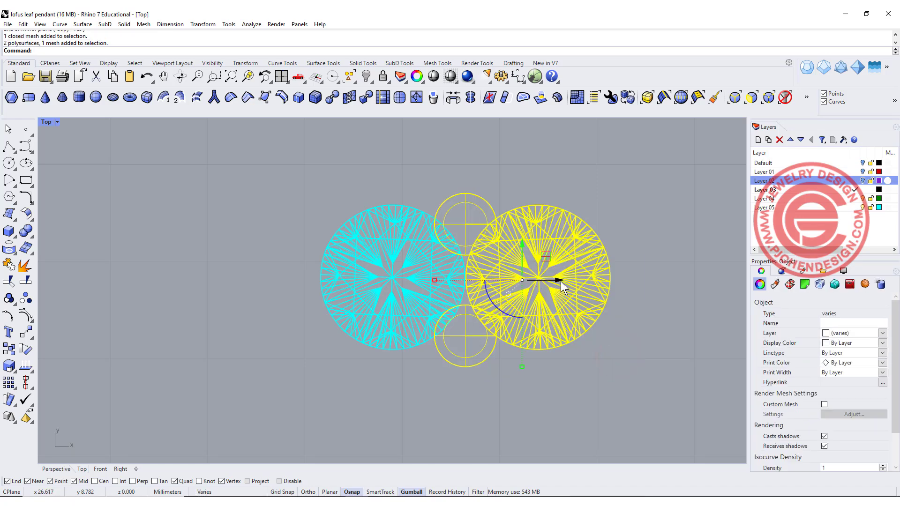
left_click_drag(560, 280, 567, 283)
left_click(657, 361)
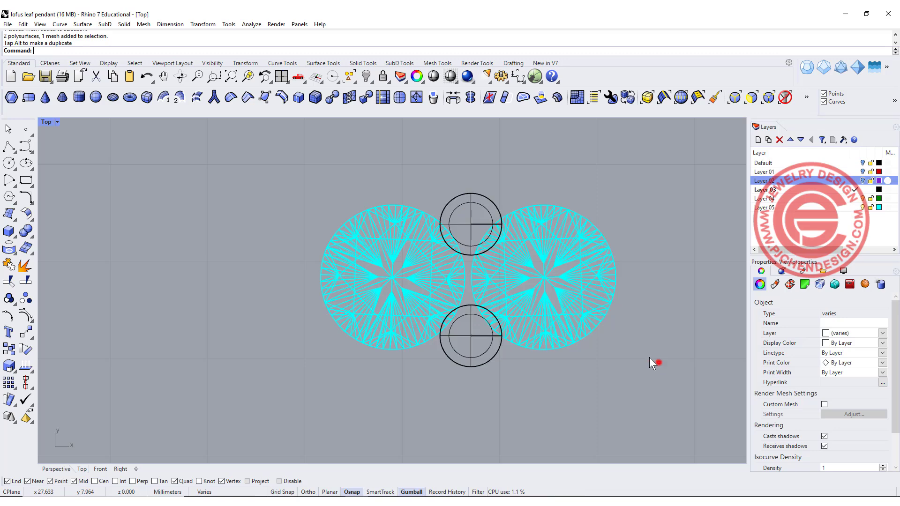
Delete the right gem and re-mirror the left gem across the line between the two circles.
left_click(566, 252)
key("Delete")
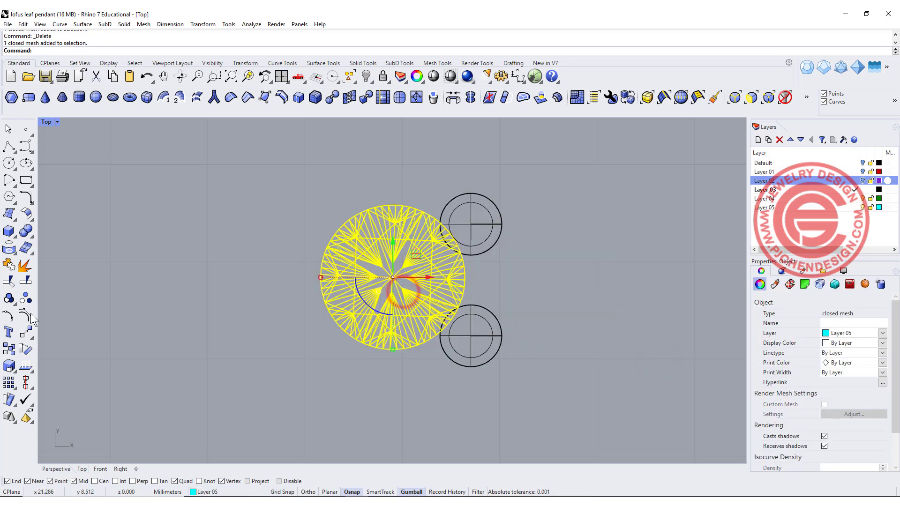
left_click(26, 332)
left_click(78, 353)
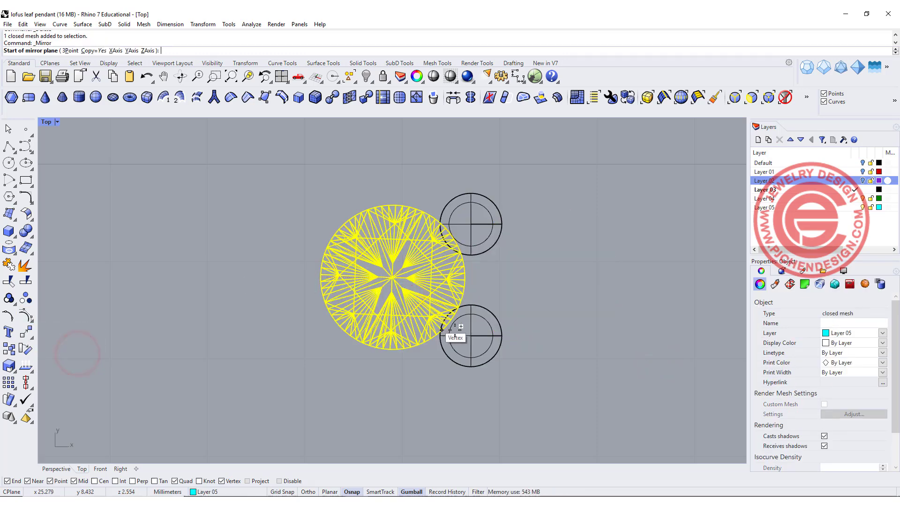
left_click(467, 366)
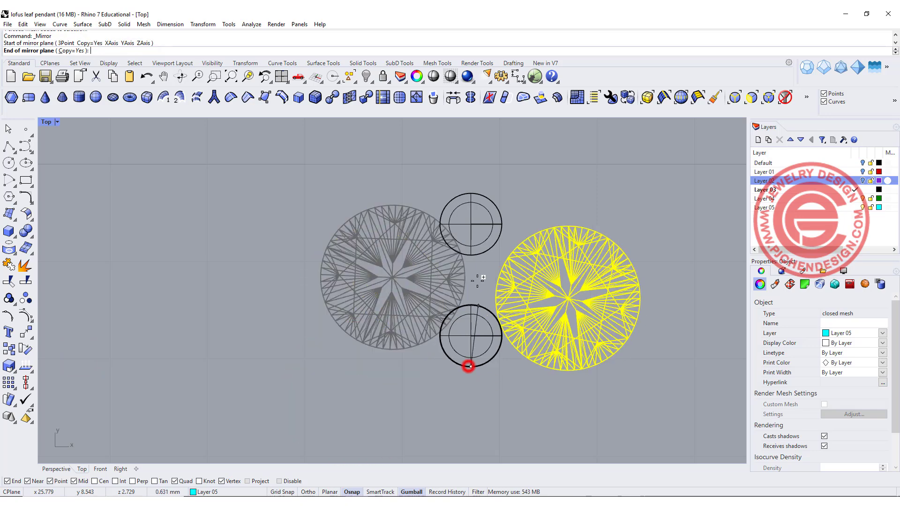
left_click(470, 249)
left_click(650, 361)
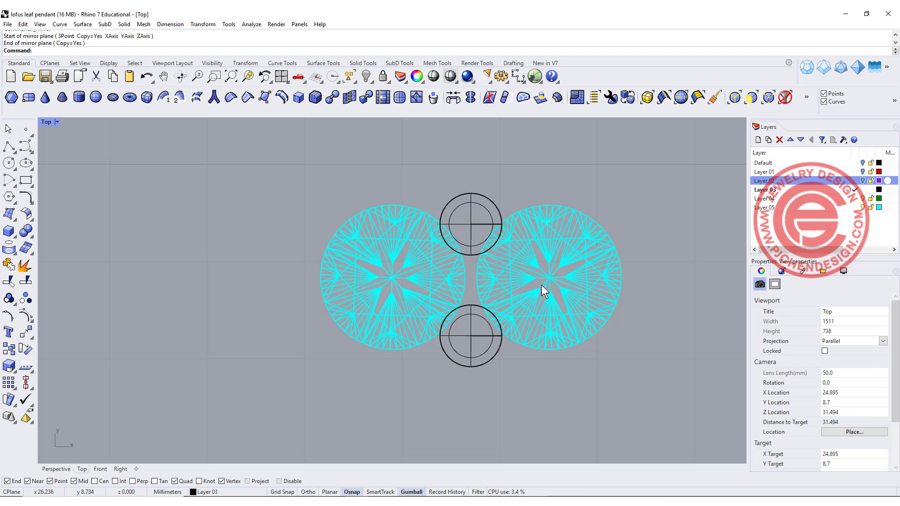
scroll(471, 281, "up", 3)
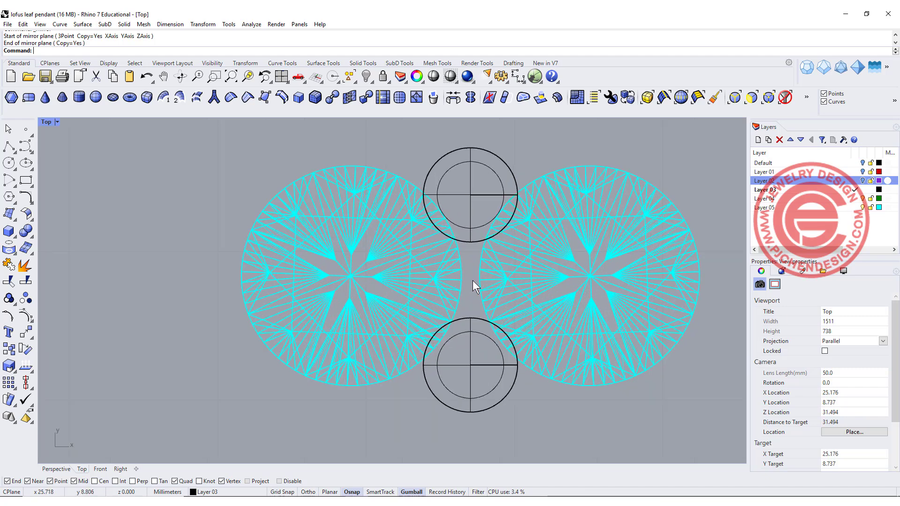
scroll(482, 291, "down", 2)
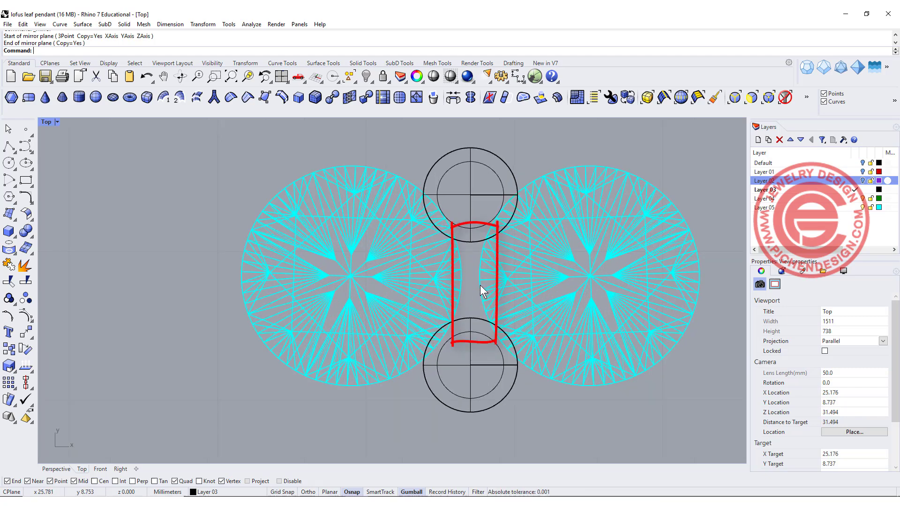
scroll(482, 291, "down", 2)
Delete the right gem, group the remaining gem with its two circles, and move it to the leaf edge.
left_click(532, 267)
key("Delete")
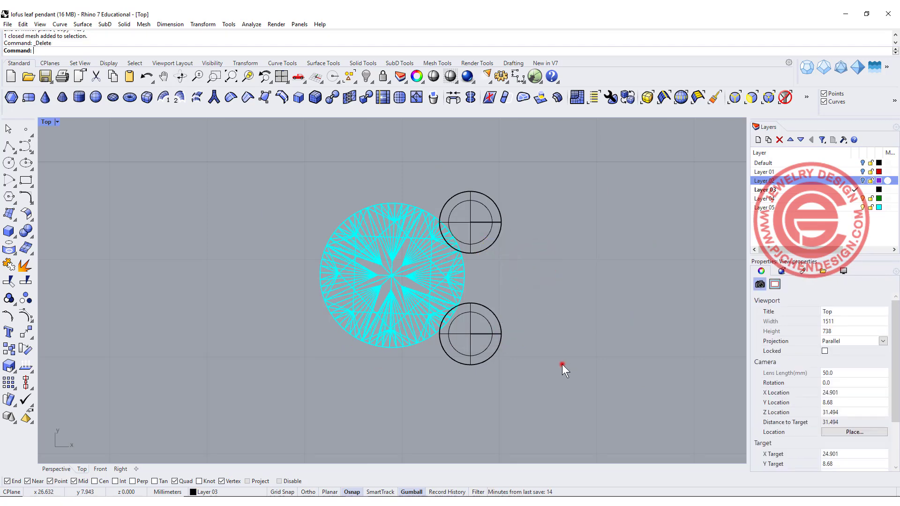
left_click_drag(563, 365, 320, 181)
scroll(400, 274, "down", 3)
scroll(386, 278, "up", 1)
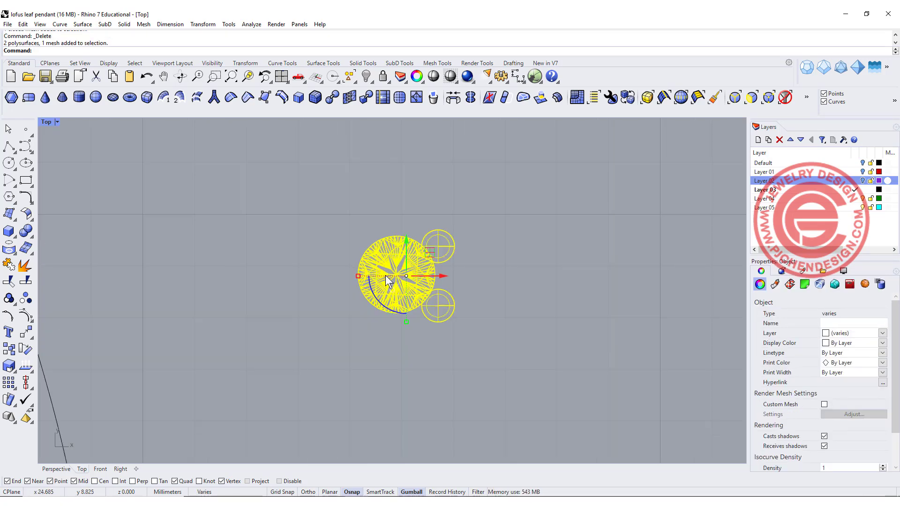
left_click(9, 297)
scroll(215, 241, "down", 2)
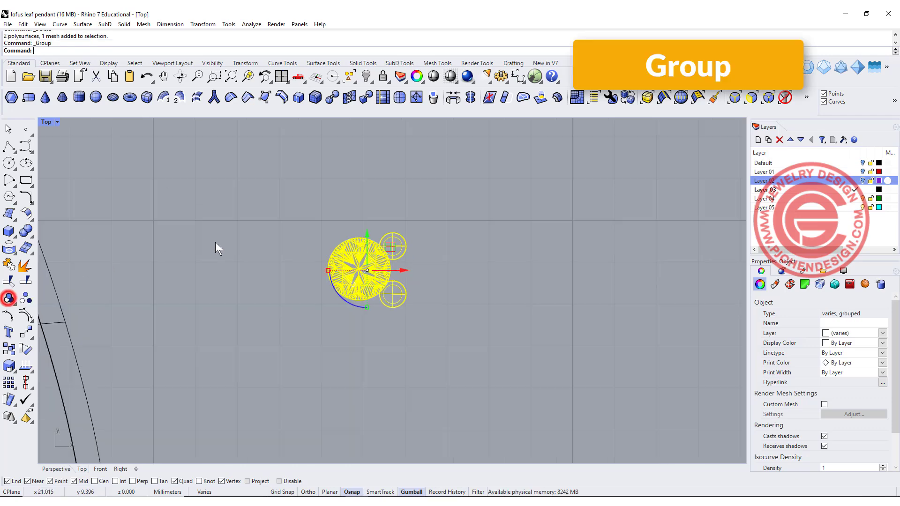
mouse_move(215, 242)
right_mouse_down()
mouse_move(444, 299)
mouse_move(490, 295)
right_mouse_up()
mouse_move(572, 252)
left_mouse_down()
mouse_move(373, 251)
mouse_move(335, 316)
left_mouse_up()
scroll(353, 272, "up", 2)
scroll(344, 289, "up", 1)
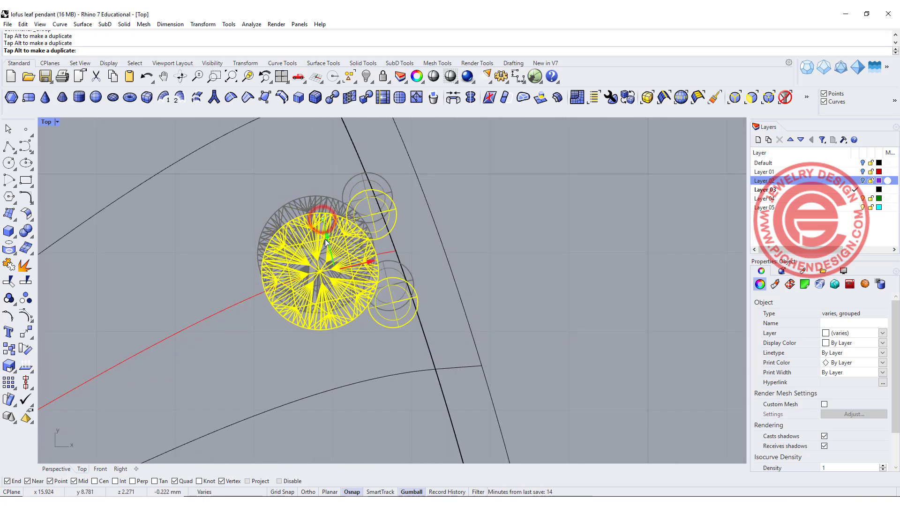
In Front view, lower the gem group onto the leaf and tilt it to the surface slope.
key("Escape")
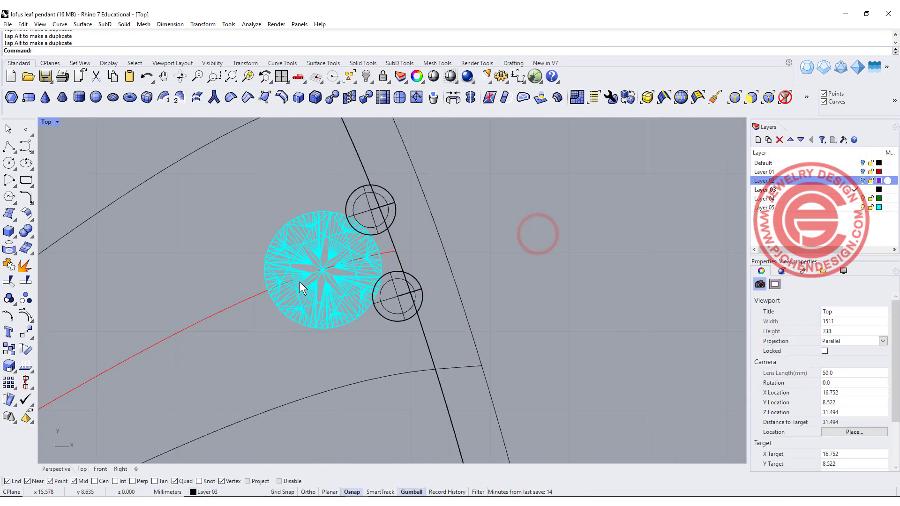
left_click(245, 297)
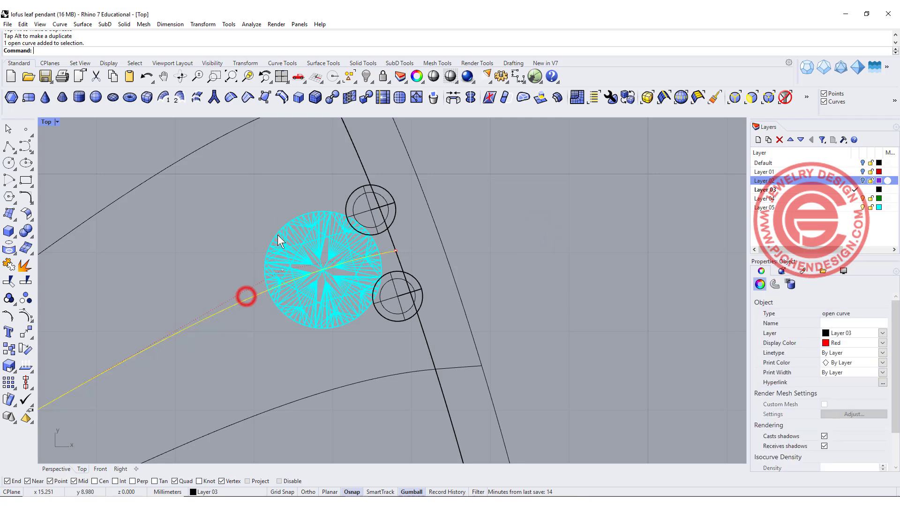
left_click(267, 201)
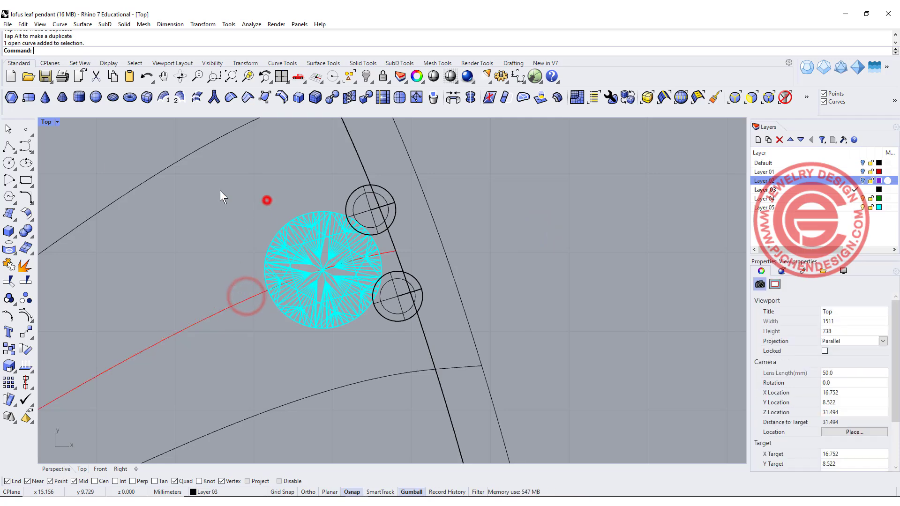
double_click(46, 124)
scroll(288, 376, "down", 2)
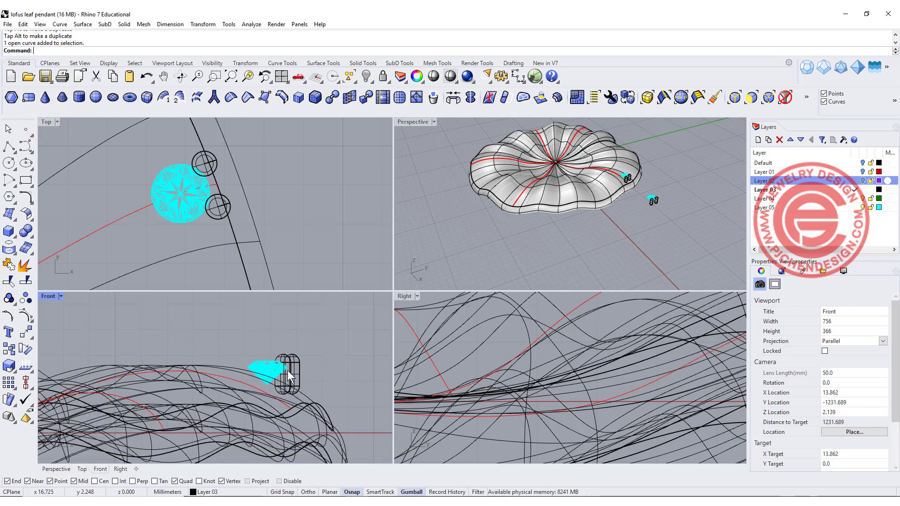
left_click(273, 376)
left_click_drag(276, 347, 279, 376)
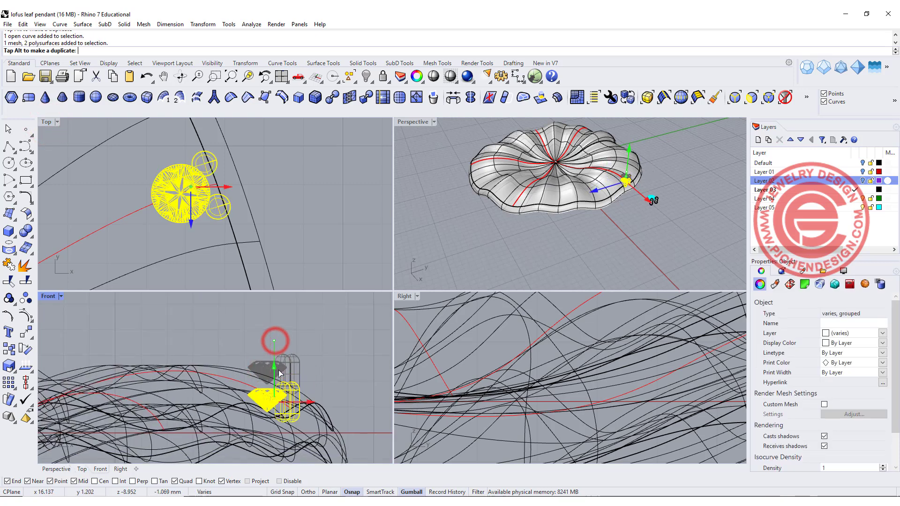
left_click_drag(241, 425, 231, 417)
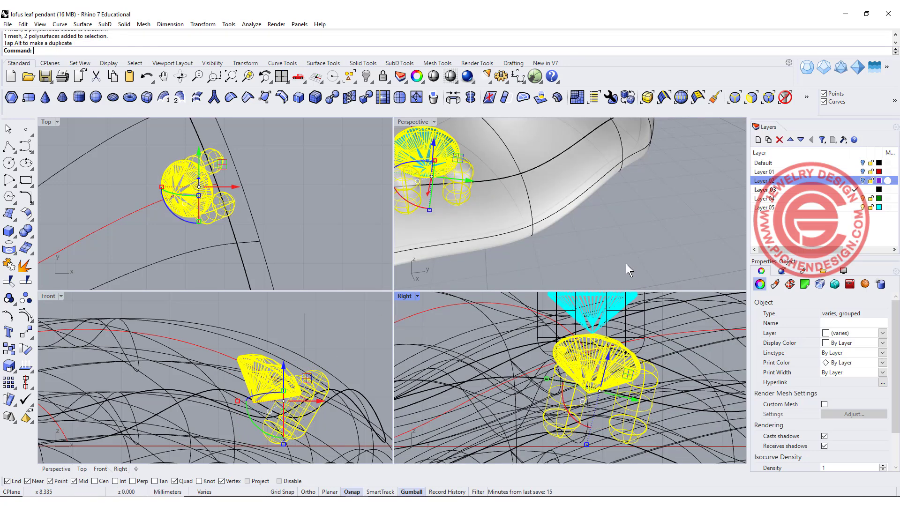
Nudge the gem group into place and activate the perspective view.
left_click(647, 214)
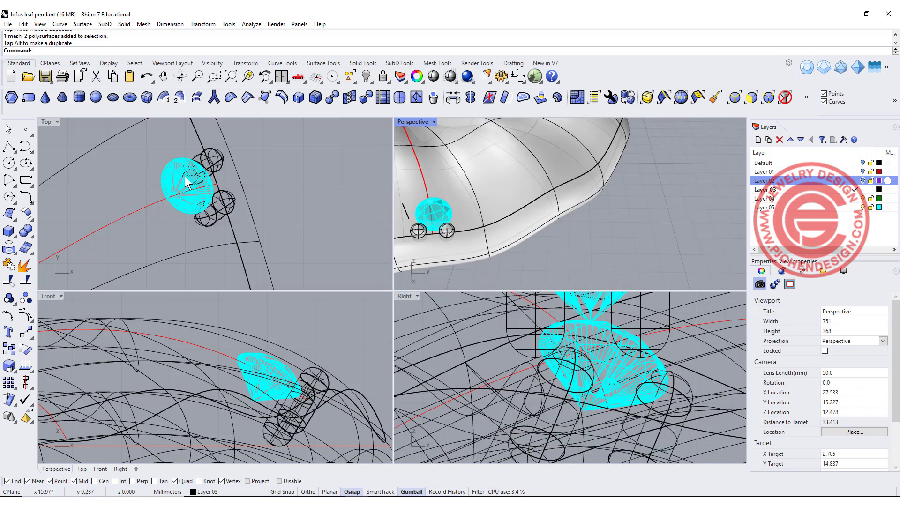
left_click(182, 181)
left_click_drag(197, 176, 198, 182)
left_click(305, 195)
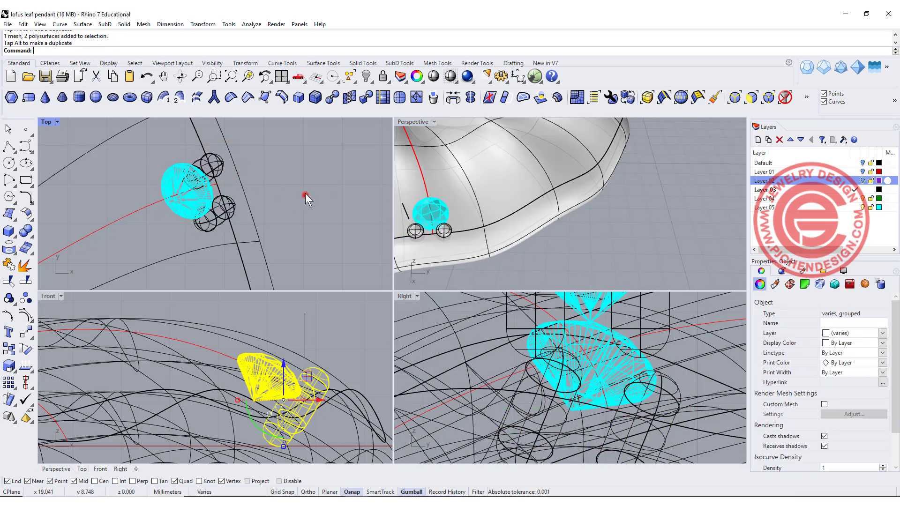
left_click(408, 121)
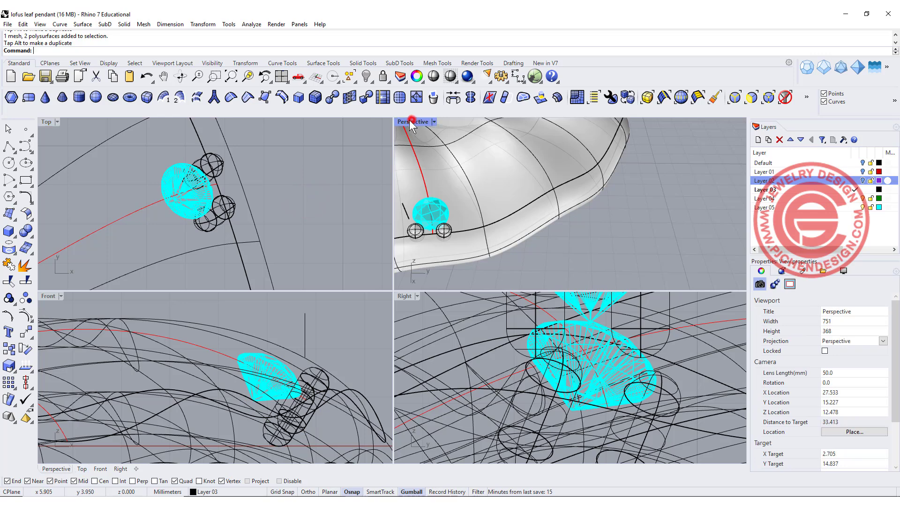
left_click(204, 23)
mouse_move(210, 142)
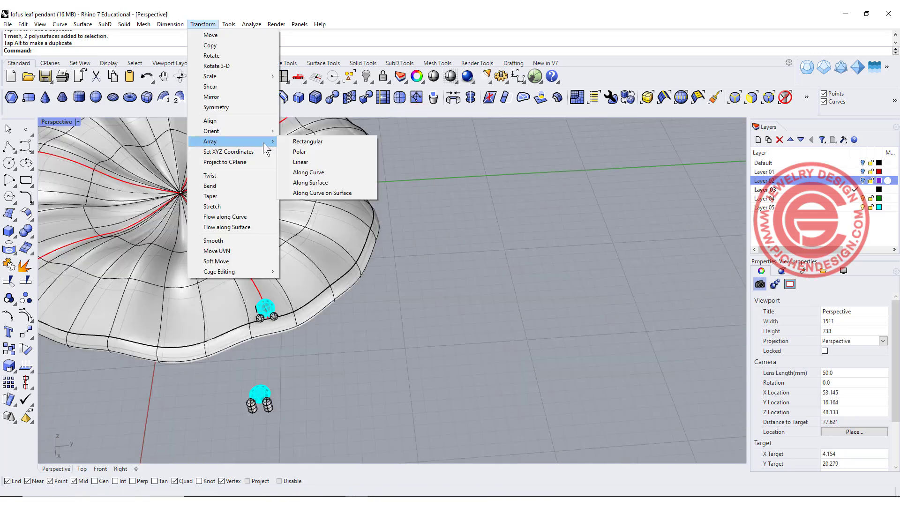
Start an array along curve of the gem group using the red vein as the path.
left_click(309, 172)
scroll(269, 311, "up", 2)
left_click(274, 307)
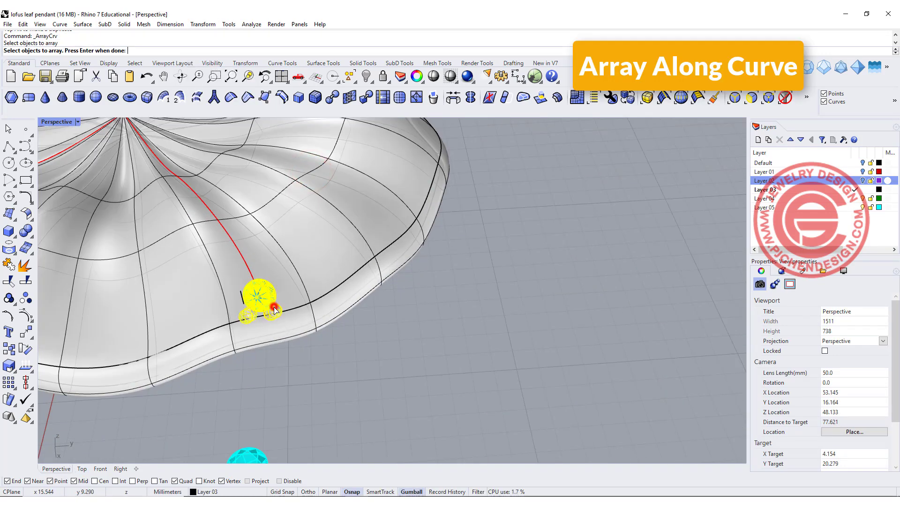
key("Return")
left_click(252, 279)
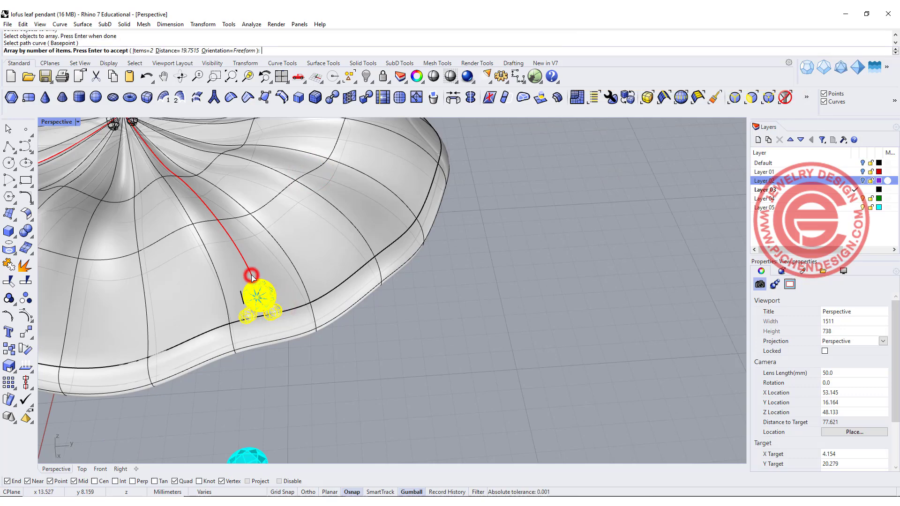
scroll(336, 281, "down", 3)
scroll(422, 309, "down", 2)
right_click_drag(422, 307, 420, 290)
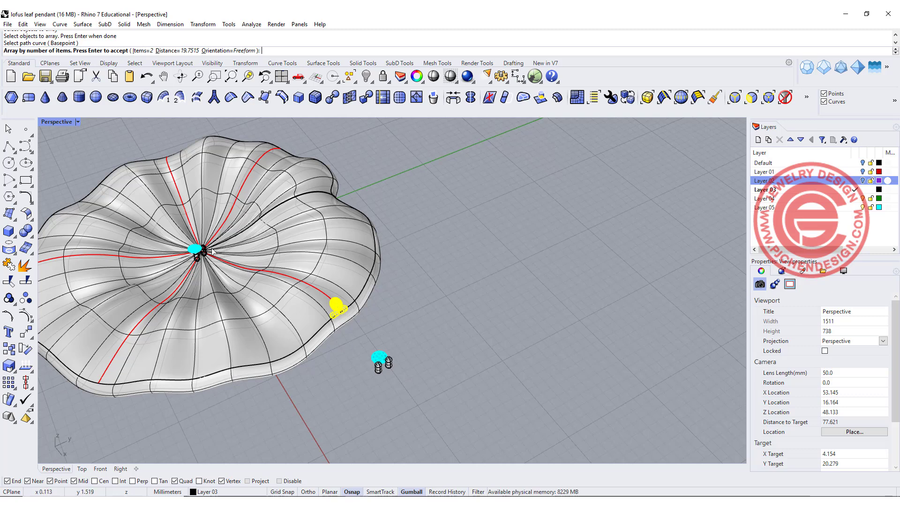
Try item counts 10, 18 and 14, then settle on 13 gems and finish the array.
left_click(141, 51)
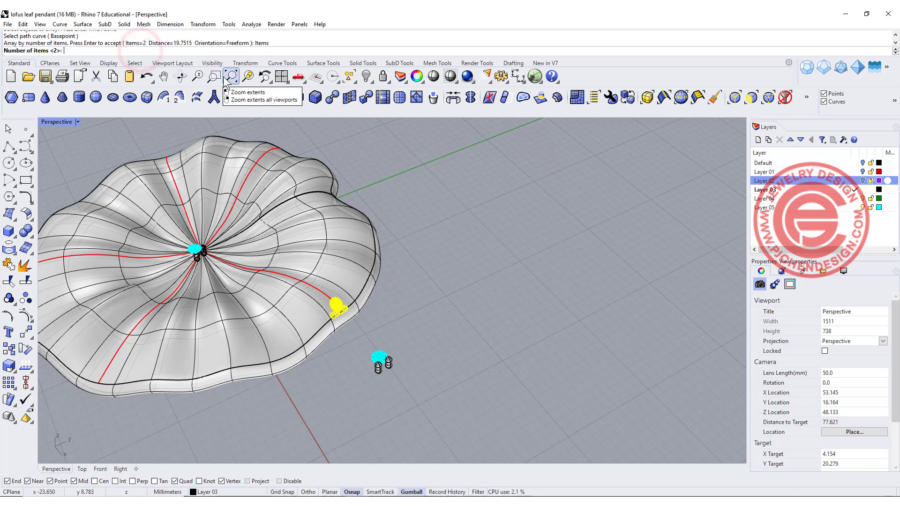
type("10")
key("Return")
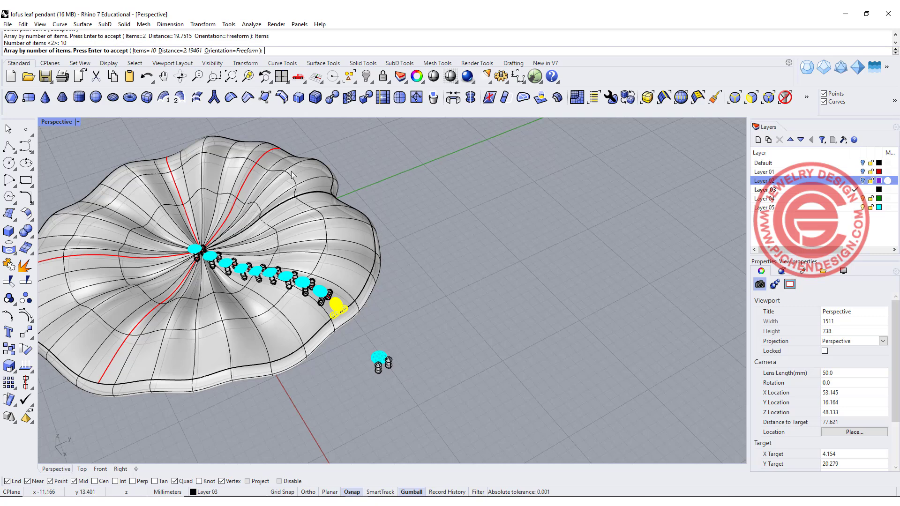
scroll(336, 285, "up", 5)
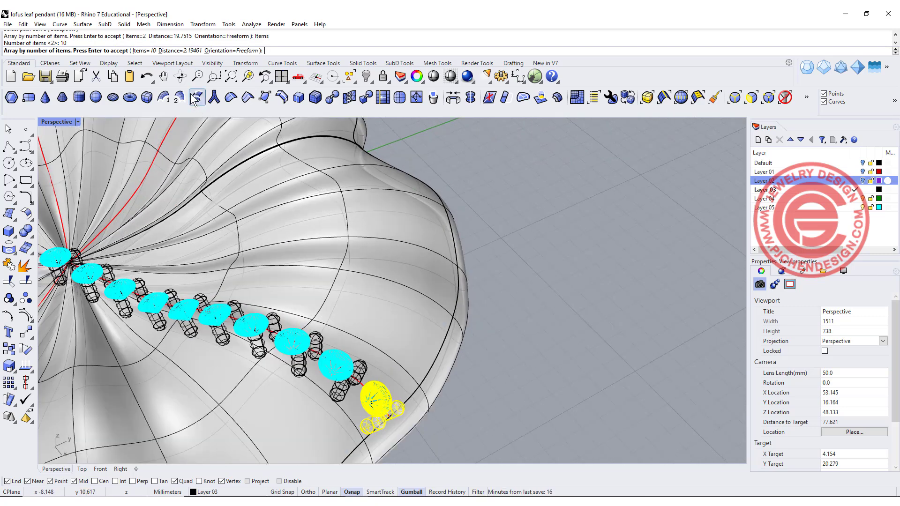
left_click(147, 51)
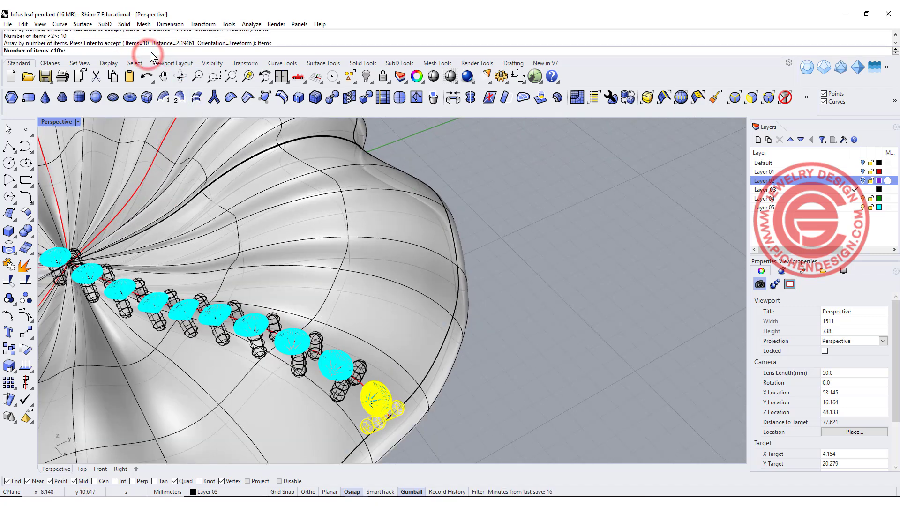
type("18")
key("Return")
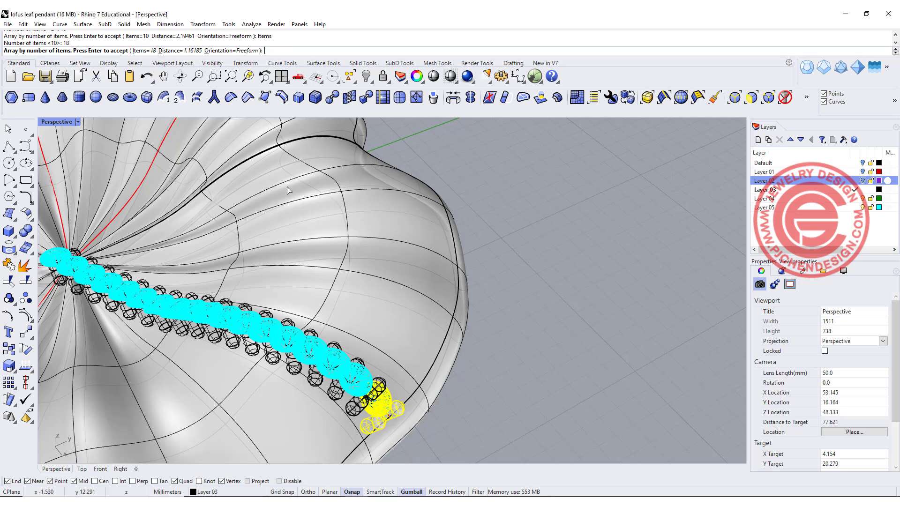
scroll(354, 383, "up", 2)
scroll(356, 385, "up", 2)
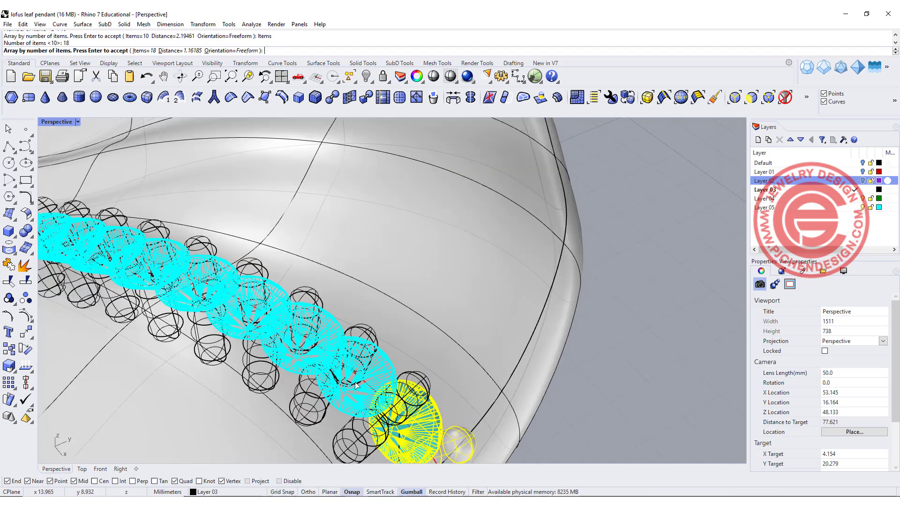
left_click(144, 51)
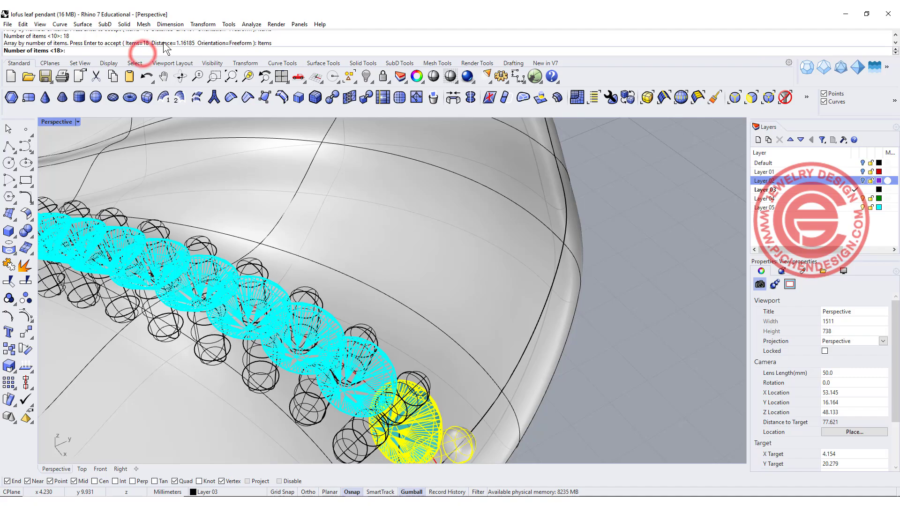
type("14")
key("Return")
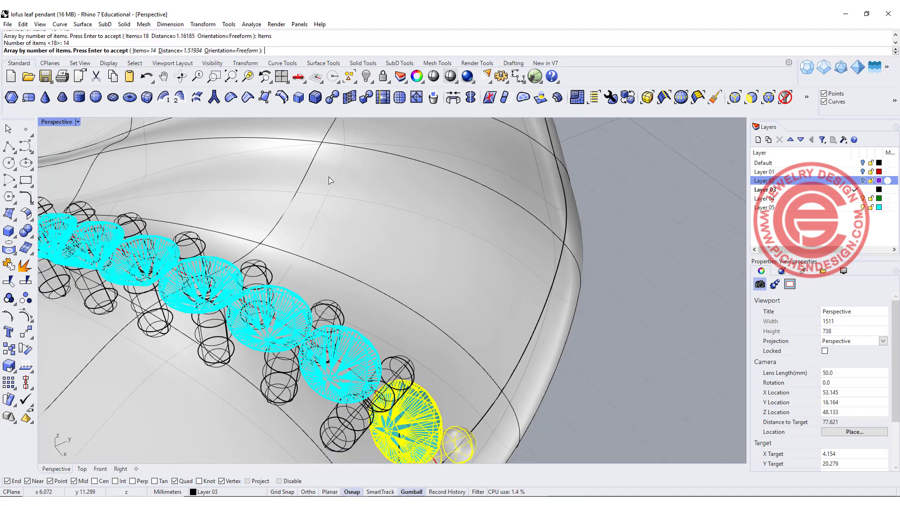
right_click_drag(251, 326, 345, 287)
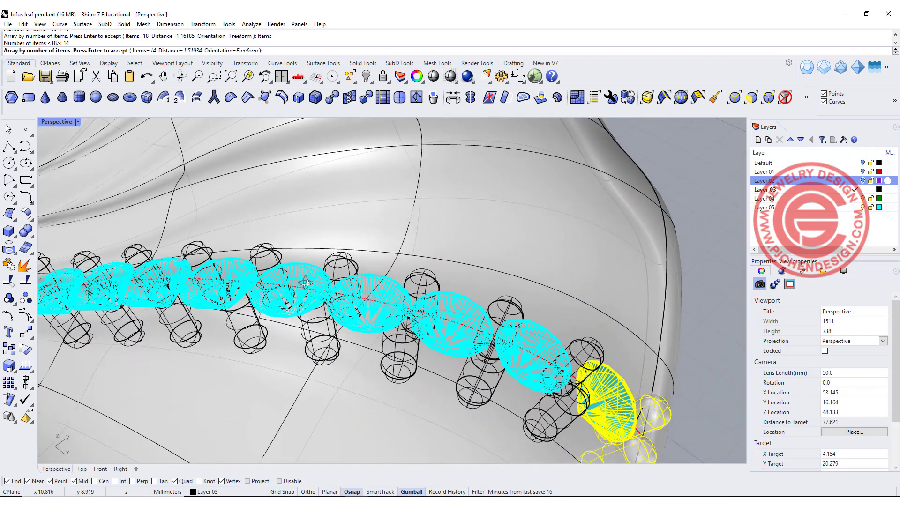
right_click_drag(344, 286, 181, 97)
left_click(146, 50)
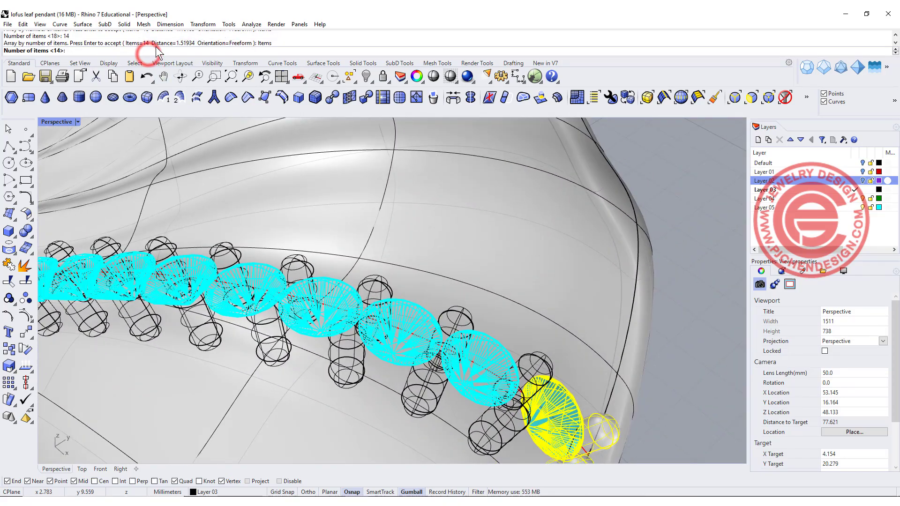
type("13")
key("Return")
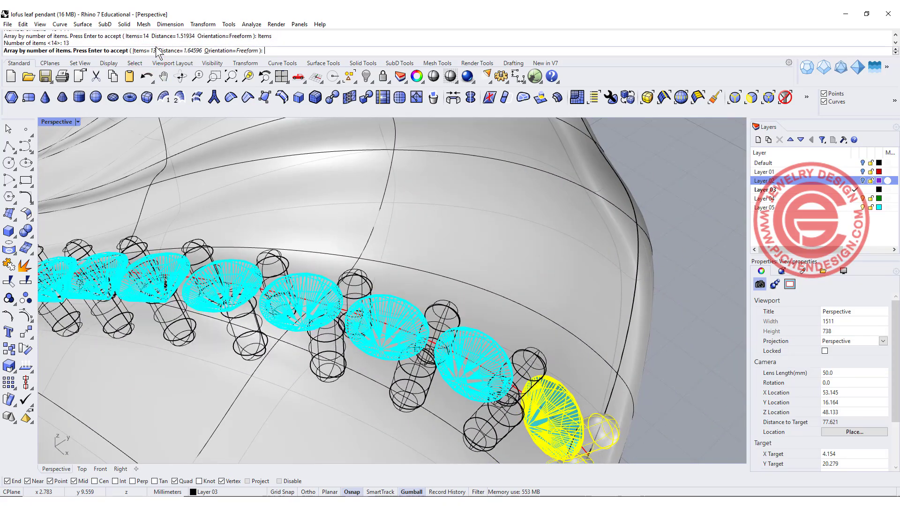
key("Return")
scroll(277, 355, "up", 3)
scroll(279, 348, "up", 3)
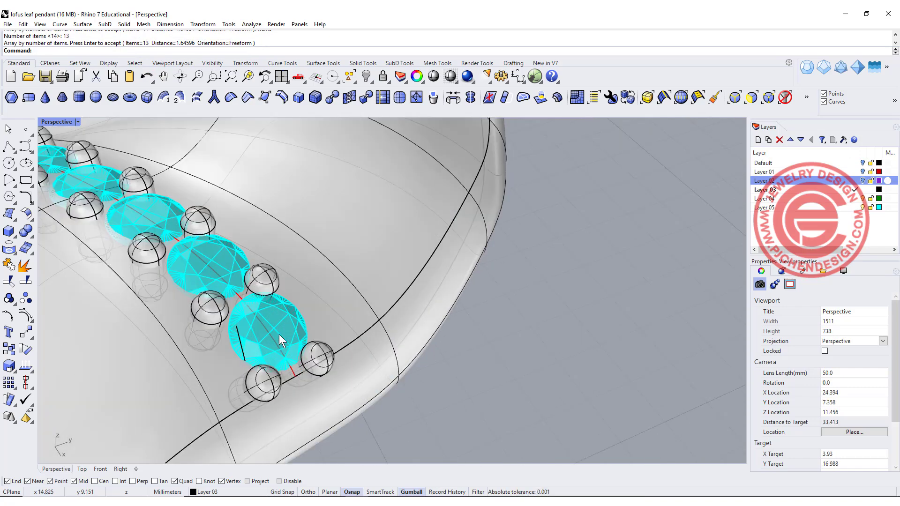
Inspect the gem row's spacing from several angles, then undo the array.
right_click_drag(279, 334, 283, 335)
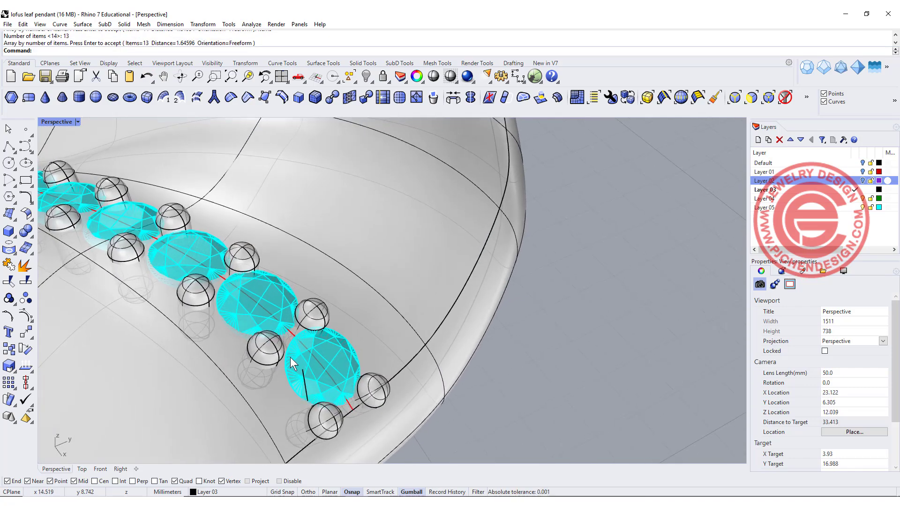
scroll(289, 336, "up", 2)
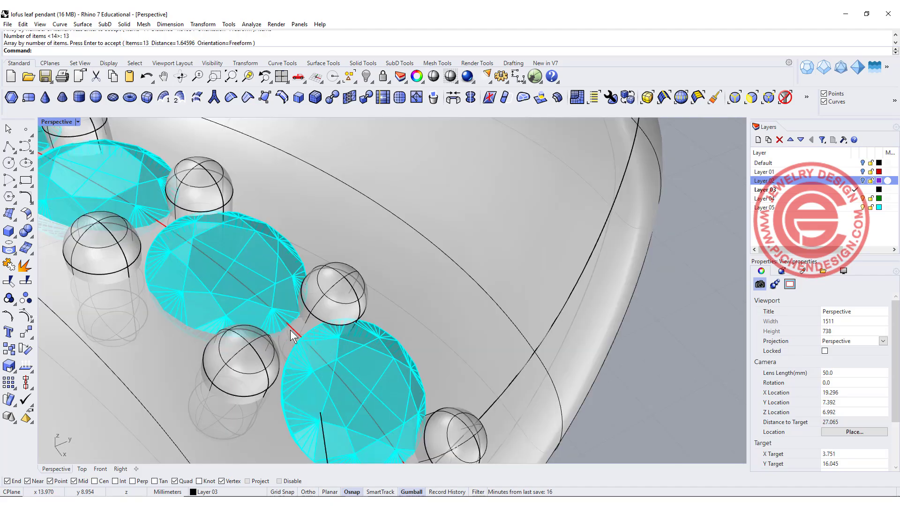
right_click_drag(299, 336, 223, 306)
scroll(223, 307, "down", 4)
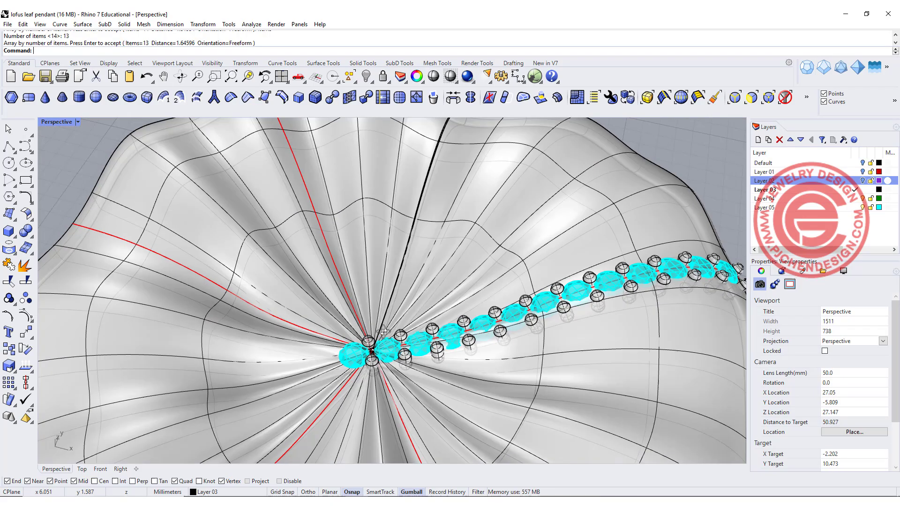
scroll(436, 352, "up", 2)
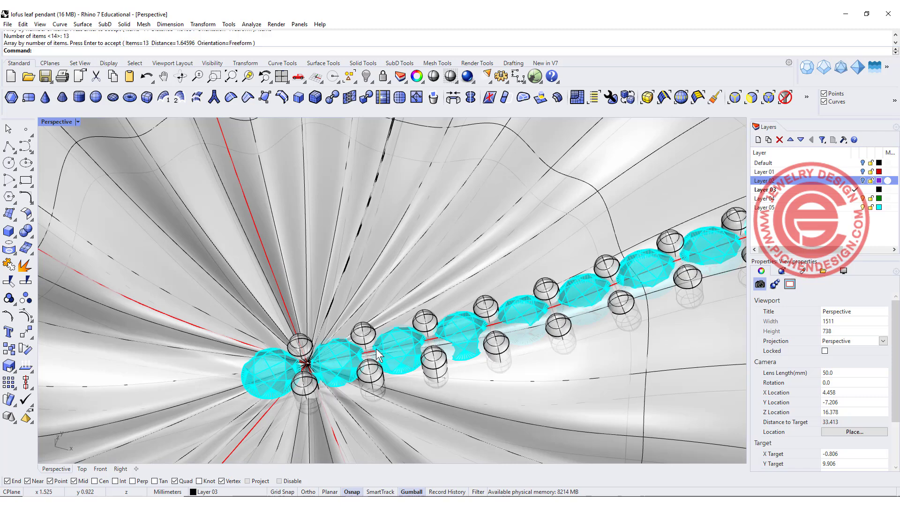
scroll(448, 345, "up", 1)
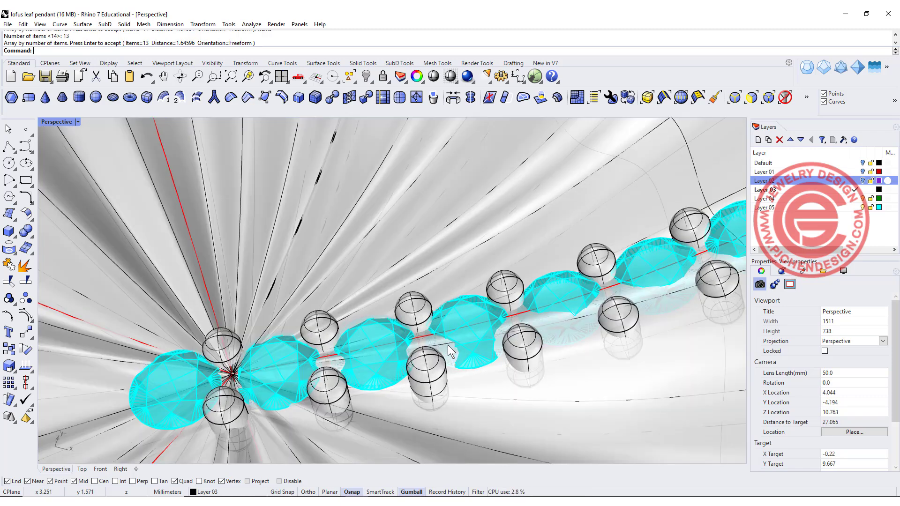
scroll(447, 345, "up", 1)
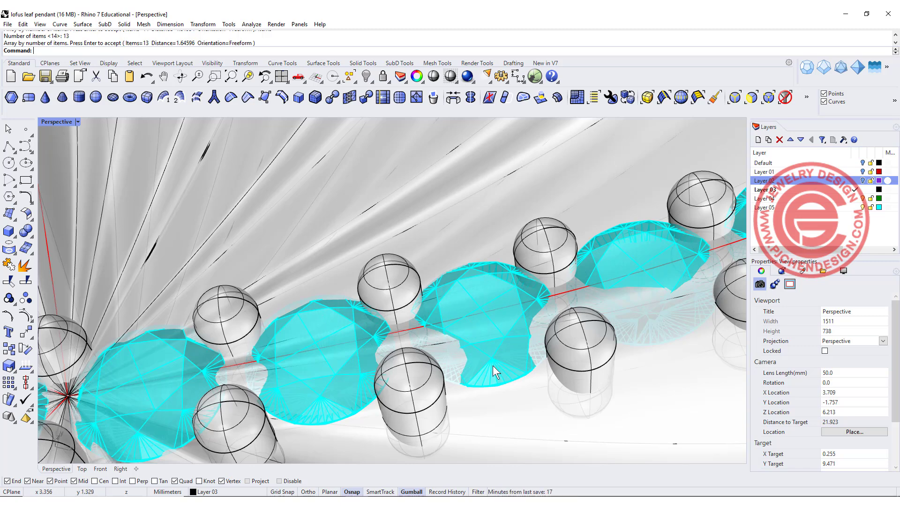
scroll(478, 331, "down", 5)
scroll(492, 288, "up", 2)
scroll(466, 279, "up", 1)
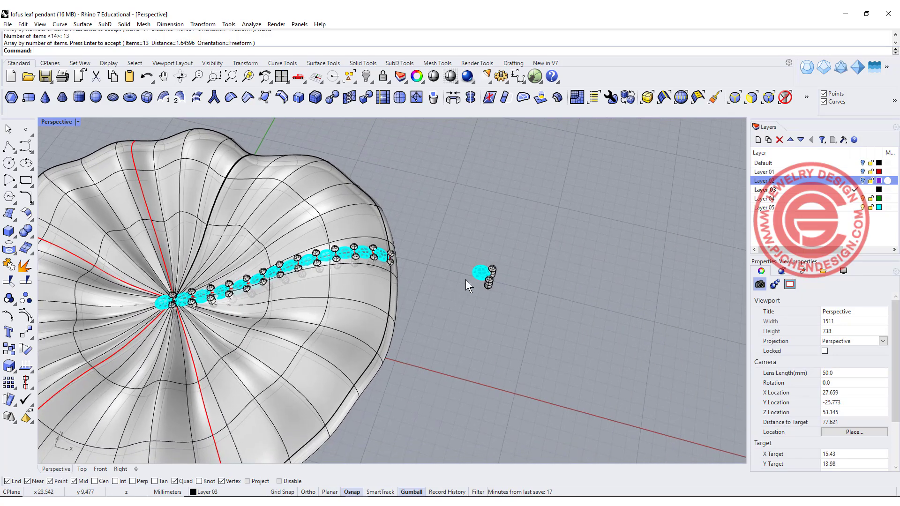
scroll(461, 265, "up", 1)
left_click(461, 266)
scroll(283, 208, "up", 2)
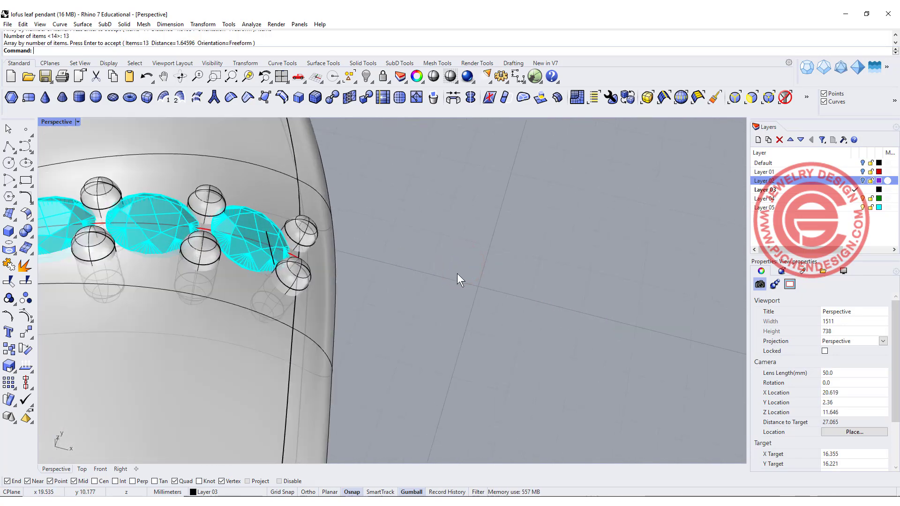
key("ctrl+z")
scroll(400, 281, "down", 2)
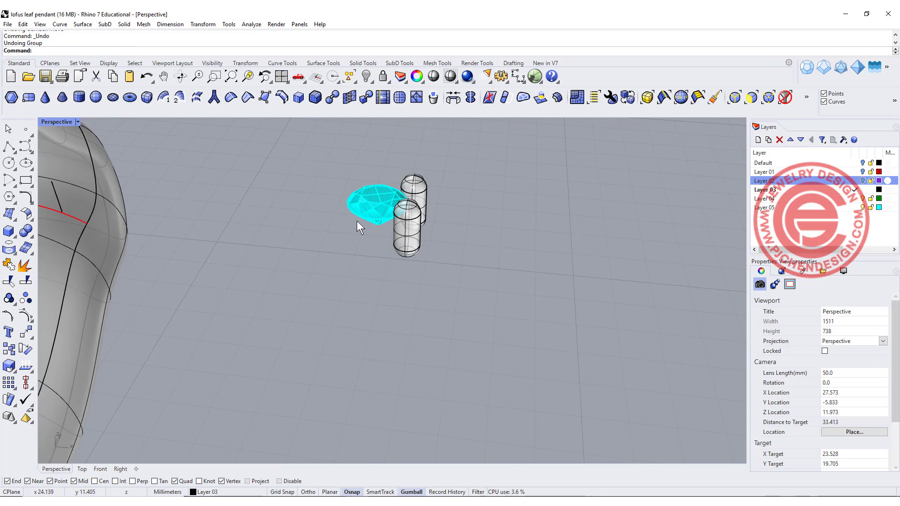
Draw a polyline in Front from above the gem, past its tip and pavilion edge, straight down below it.
double_click(53, 119)
scroll(256, 369, "down", 3)
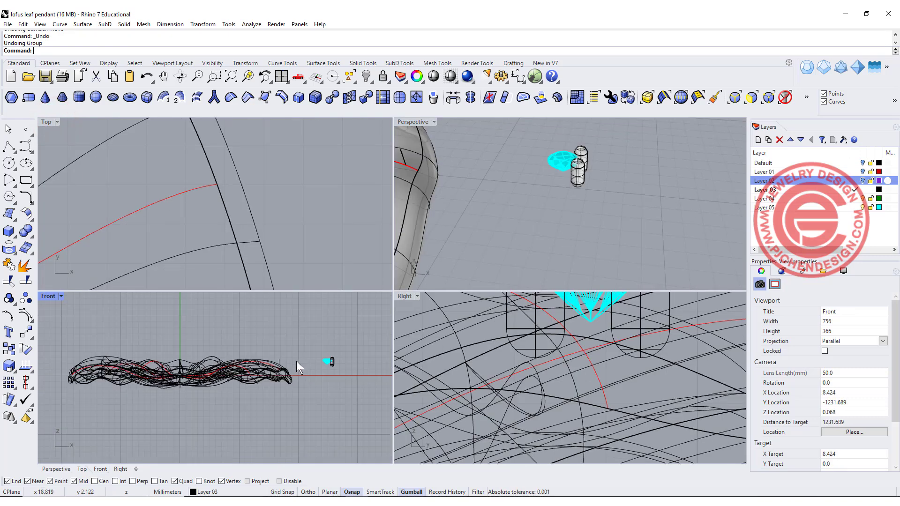
scroll(297, 360, "up", 1)
scroll(284, 372, "up", 3)
scroll(188, 345, "up", 1)
scroll(199, 312, "down", 1)
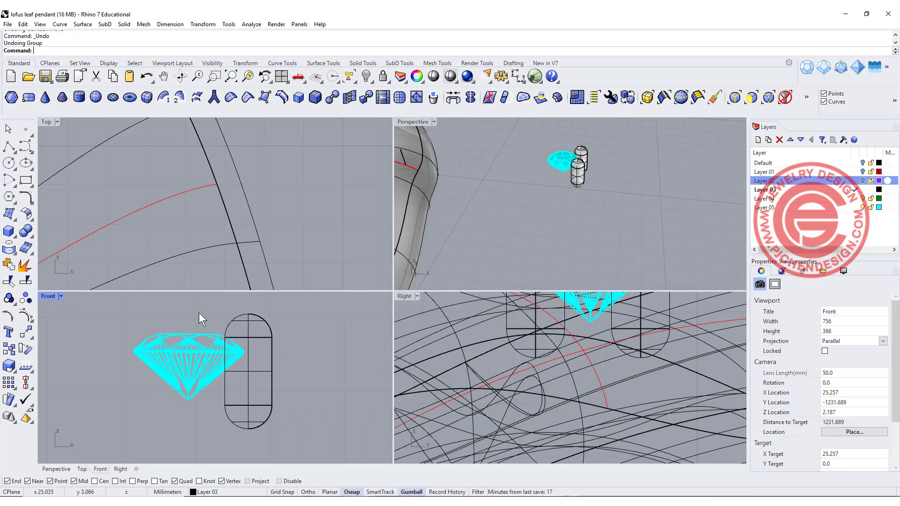
left_click(9, 145)
left_click(138, 310)
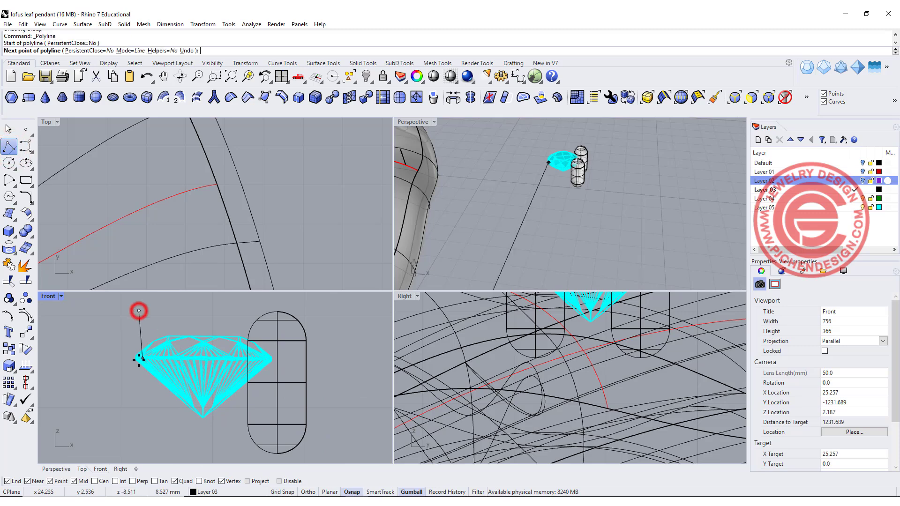
scroll(141, 357, "up", 1)
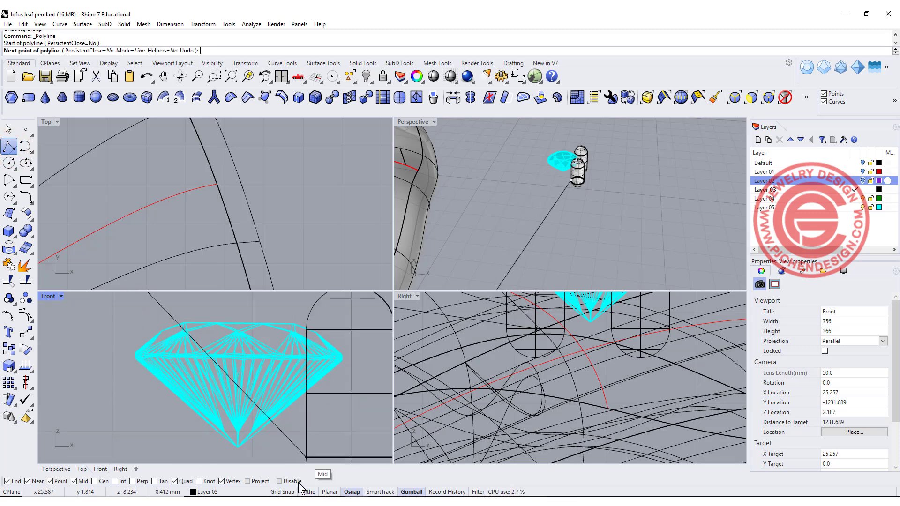
scroll(141, 357, "up", 1)
left_click(137, 364)
scroll(211, 422, "up", 1)
right_click_drag(235, 436, 180, 397)
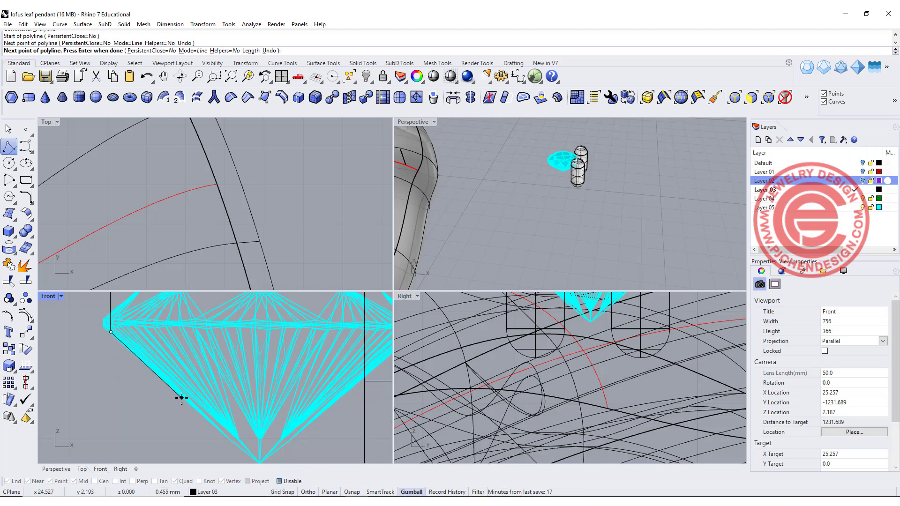
left_click(181, 398)
scroll(180, 396, "down", 2)
right_click_drag(181, 396, 178, 354)
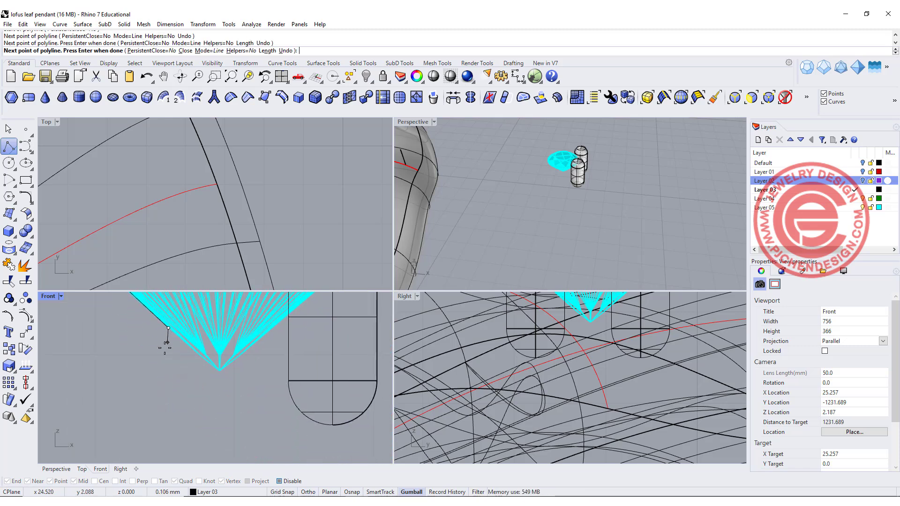
scroll(168, 436, "down", 2)
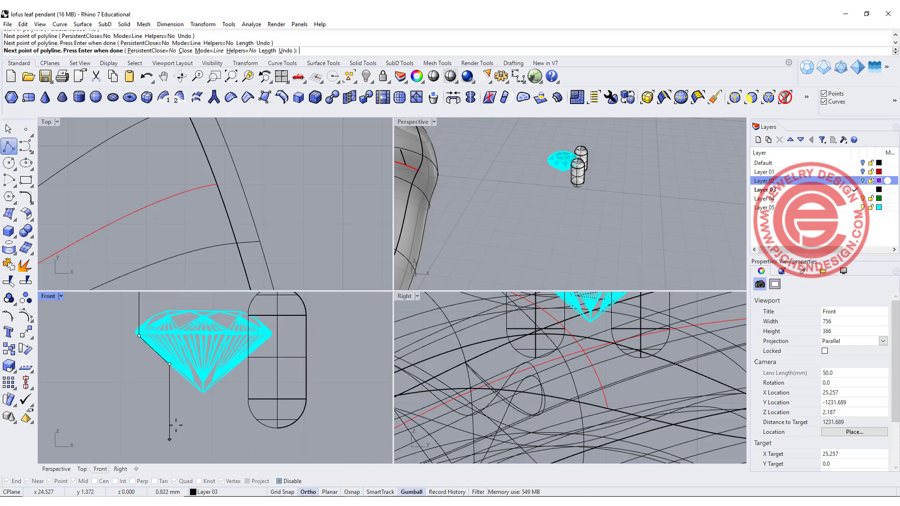
right_click_drag(175, 424, 161, 361)
scroll(169, 362, "down", 2)
left_click(162, 455)
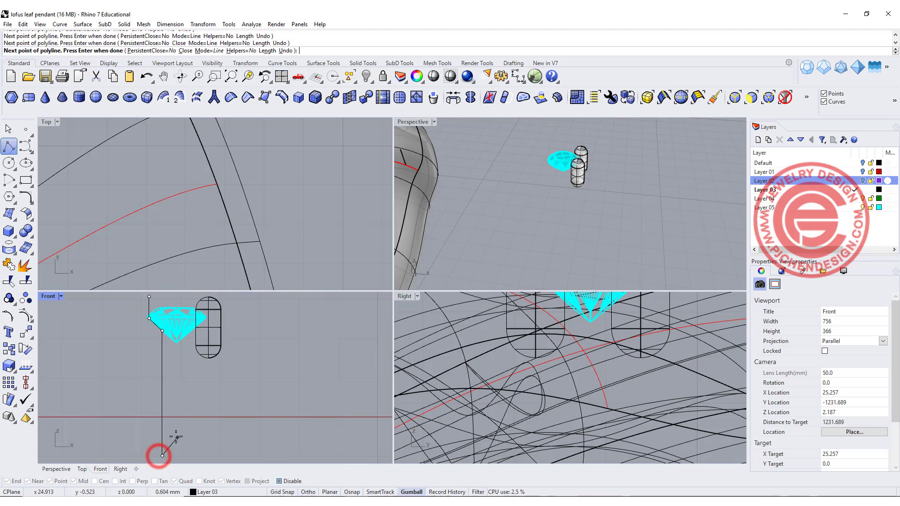
scroll(154, 351, "up", 1)
scroll(148, 334, "up", 1)
Finish the profile curve and select the gem, cutters and curve in the maximized Top view.
right_click(143, 318)
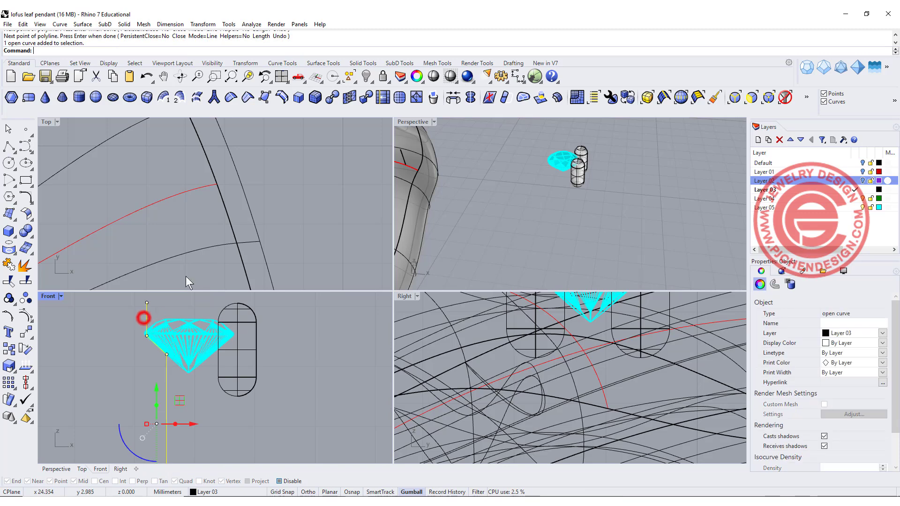
scroll(186, 282, "down", 2)
scroll(286, 231, "down", 1)
double_click(46, 122)
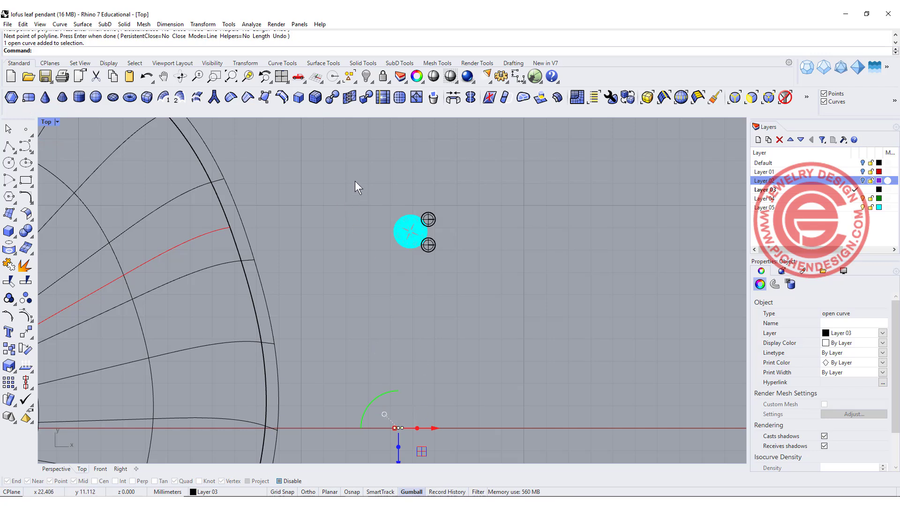
left_click_drag(360, 190, 471, 453)
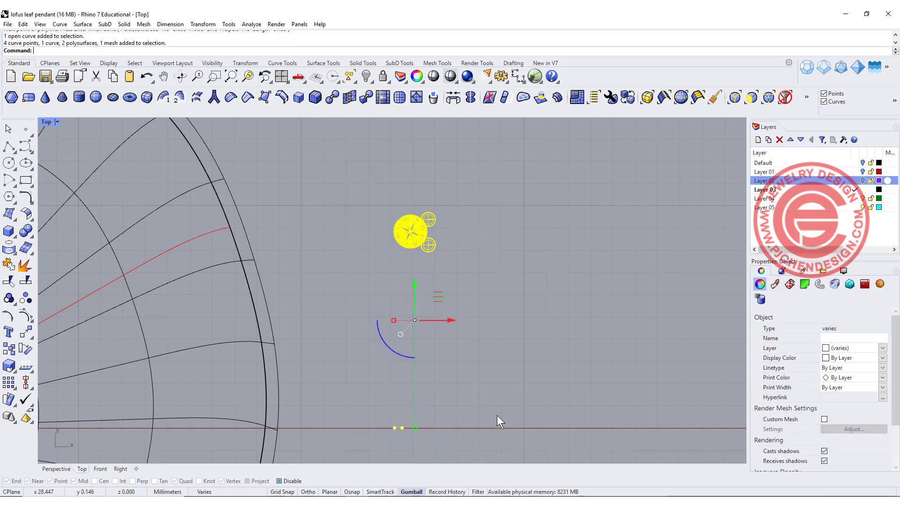
Align the selection on horizontal centres so the profile's axis passes through the stone.
left_click(26, 383)
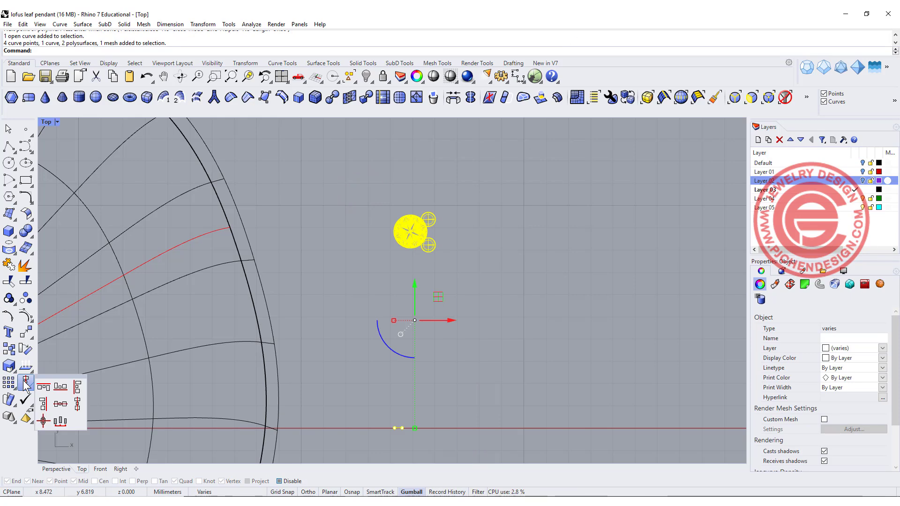
left_click(62, 406)
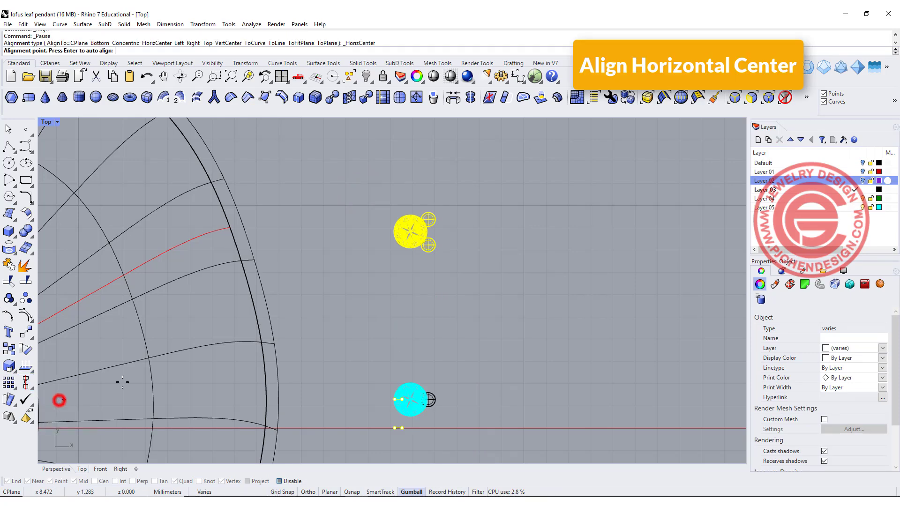
left_click(482, 305)
scroll(400, 251, "up", 3)
scroll(402, 248, "up", 2)
left_click_drag(352, 189, 439, 268)
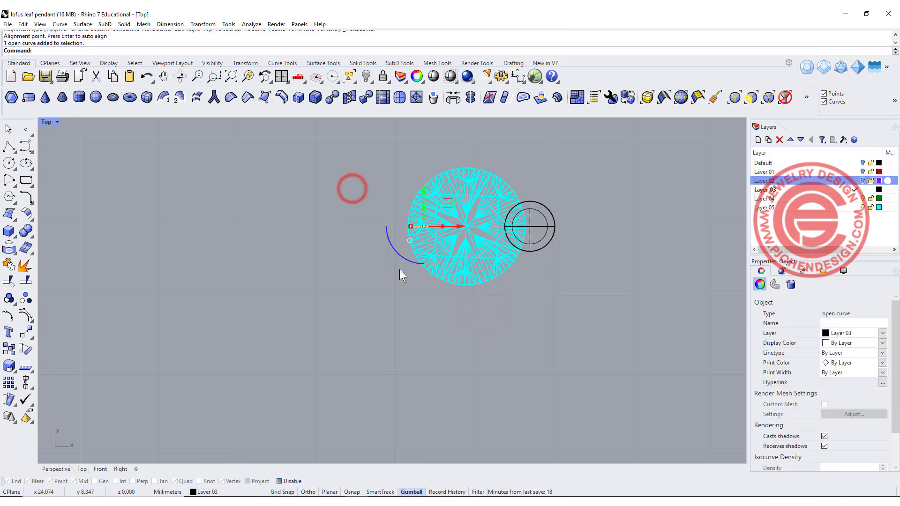
left_click(300, 228)
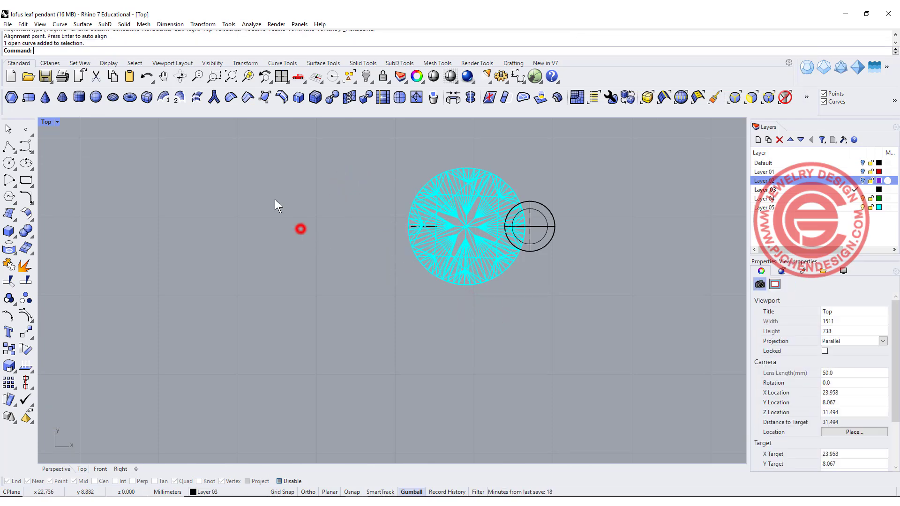
Revolve the profile curve 360° about its axis into a cutter surface.
left_click(82, 26)
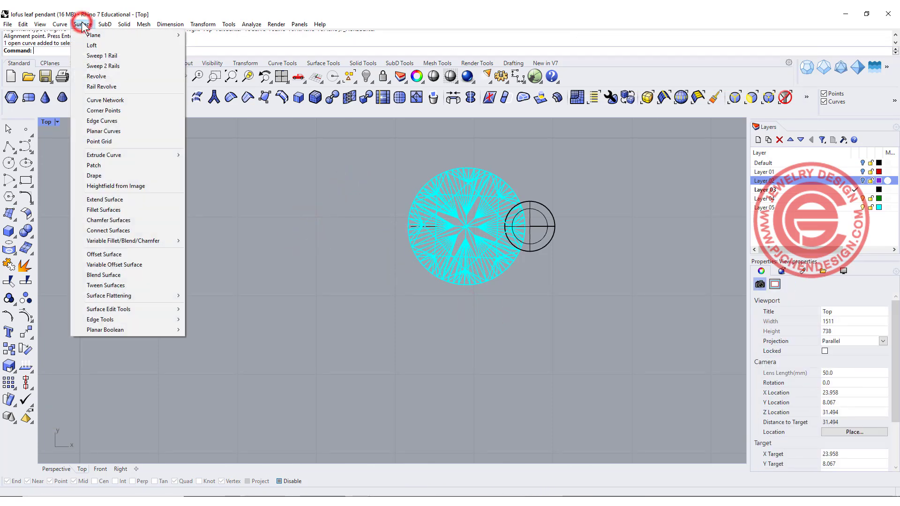
left_click(96, 76)
left_click(442, 208)
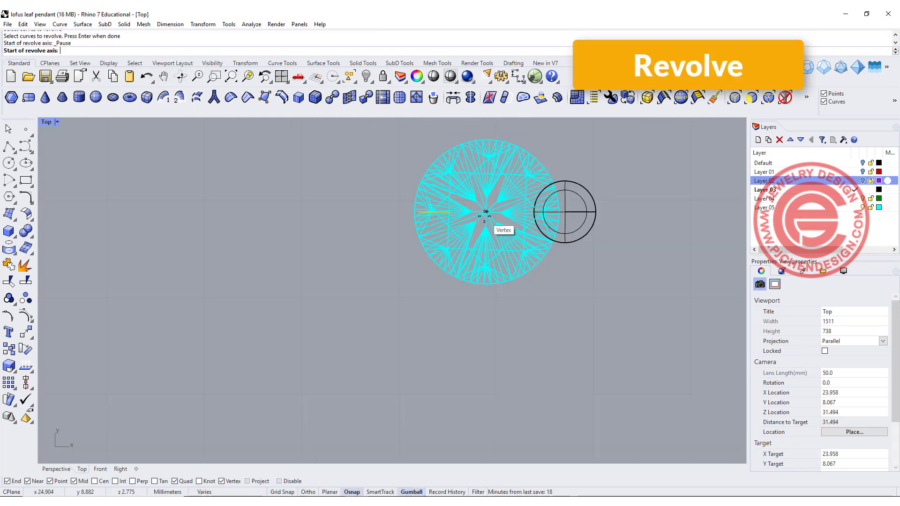
left_click(531, 333)
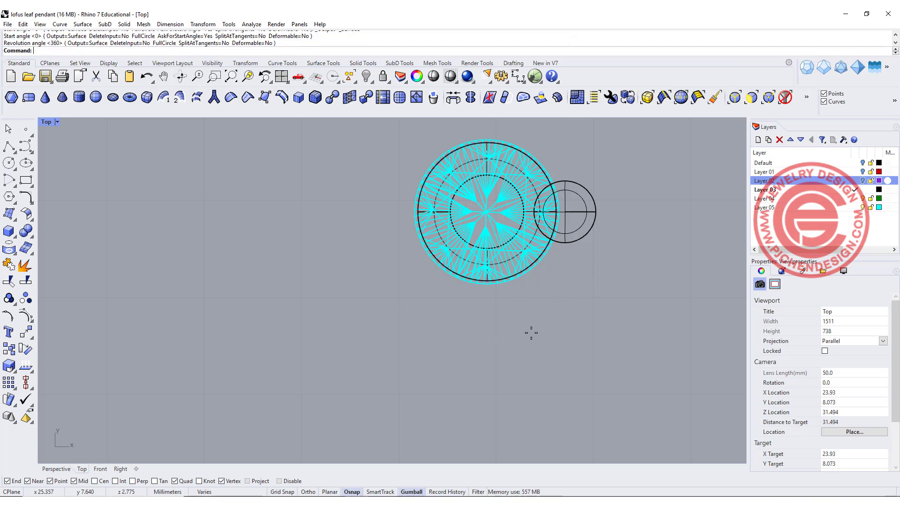
Maximize Perspective, view the setting from below and select the open cutter cylinder.
double_click(47, 123)
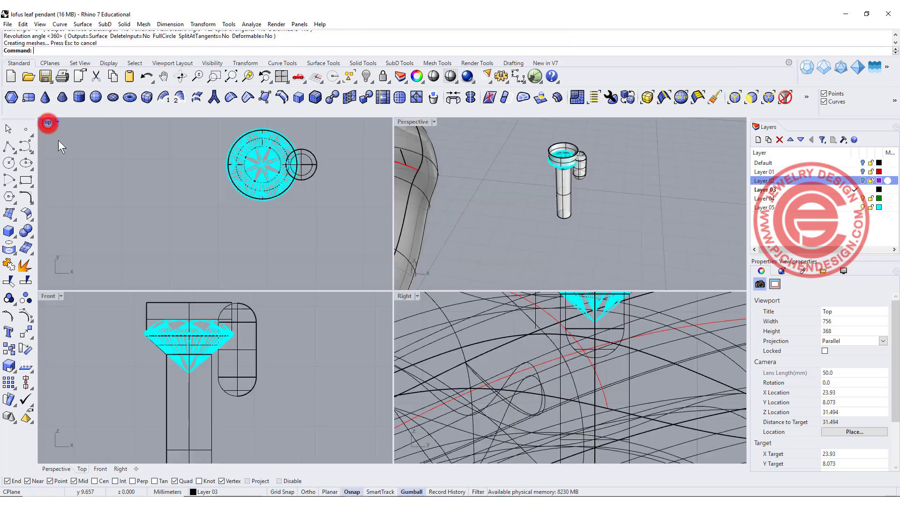
right_click_drag(530, 210, 508, 213)
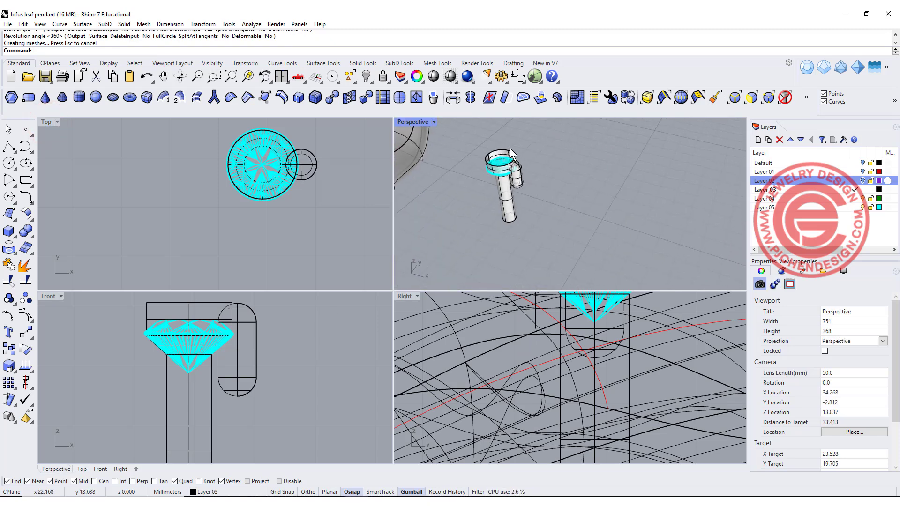
scroll(509, 148, "up", 3)
double_click(405, 121)
right_click_drag(391, 143, 395, 207)
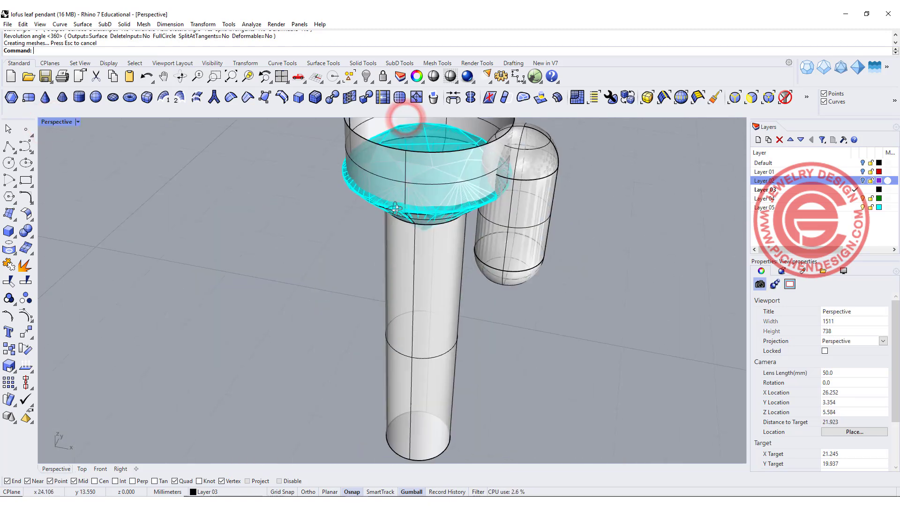
left_click(416, 357)
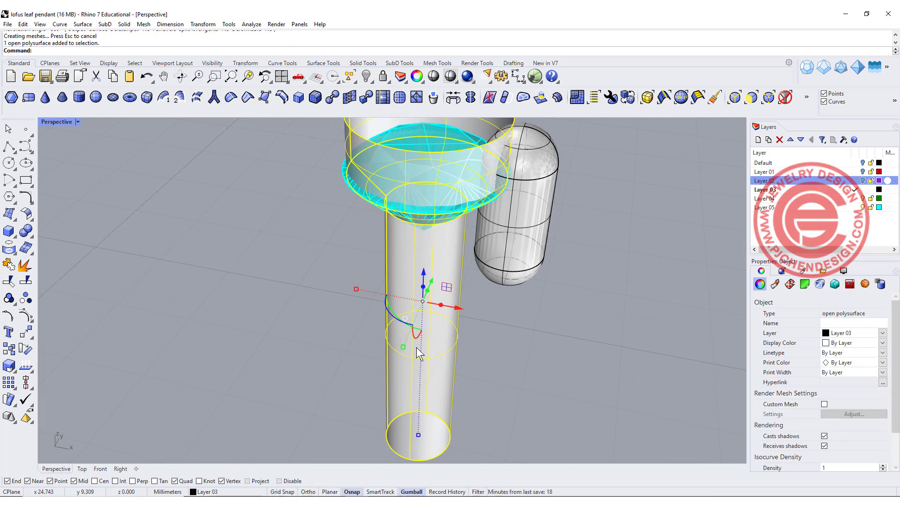
type("cap")
Cap the cutter cylinder into a closed solid and delete the duplicate capsule prong.
key("Return")
left_click(560, 382)
mouse_move(560, 382)
right_mouse_down()
mouse_move(449, 298)
mouse_move(458, 352)
right_mouse_up()
key("ctrl+m")
left_click(266, 200)
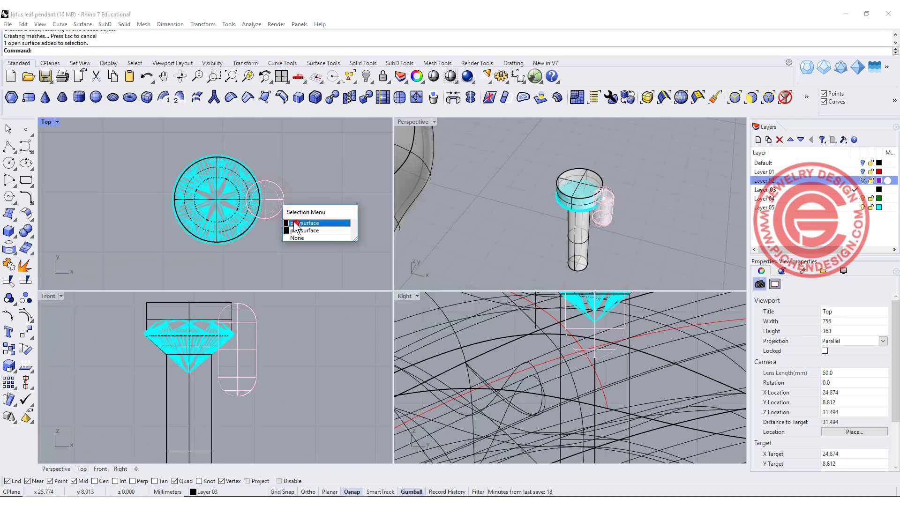
left_click(296, 230)
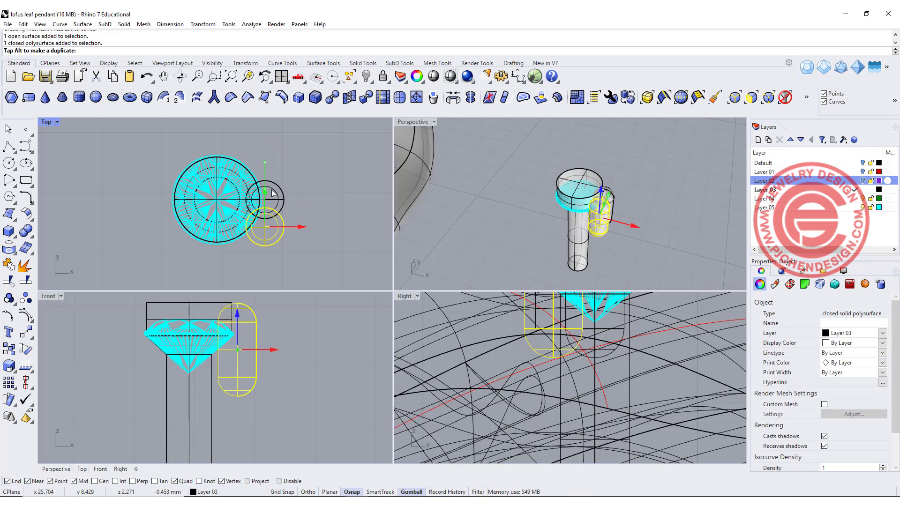
left_click(315, 194)
left_click(287, 197)
key("Delete")
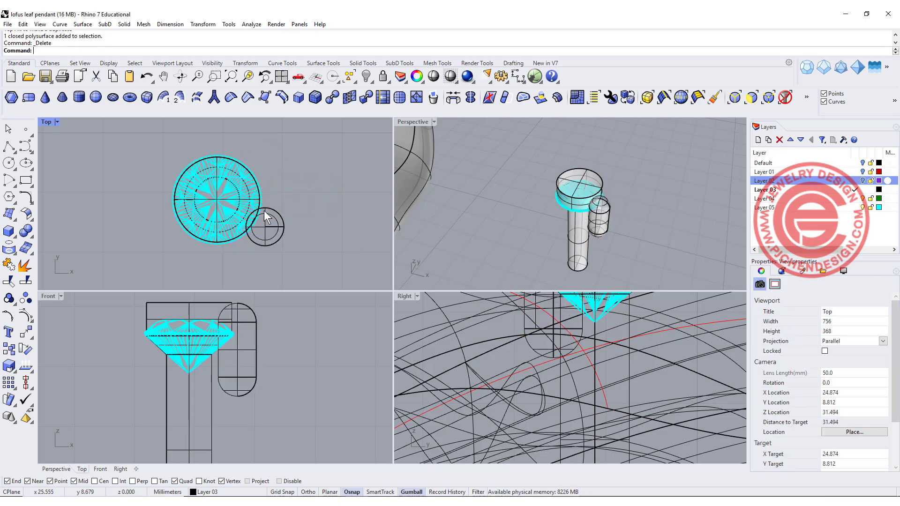
Move the prong to the stone's lower right edge, mirror it in Top, and select the whole setting.
left_click(265, 211)
left_click_drag(271, 188, 271, 188)
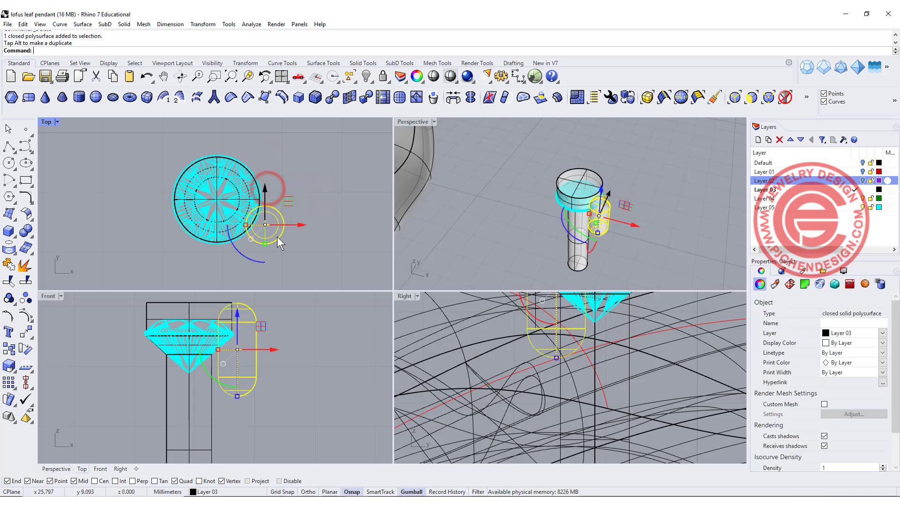
left_click(26, 335)
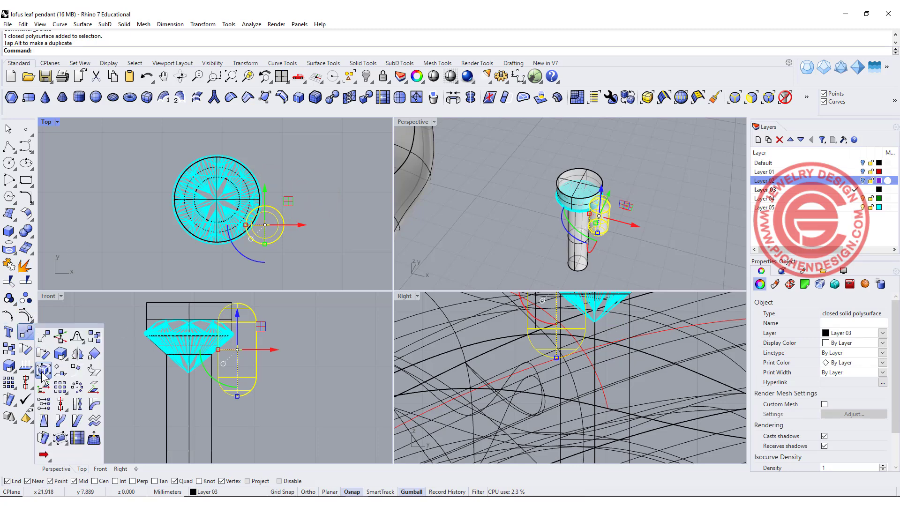
left_click(60, 420)
left_click(321, 190)
left_click(340, 207)
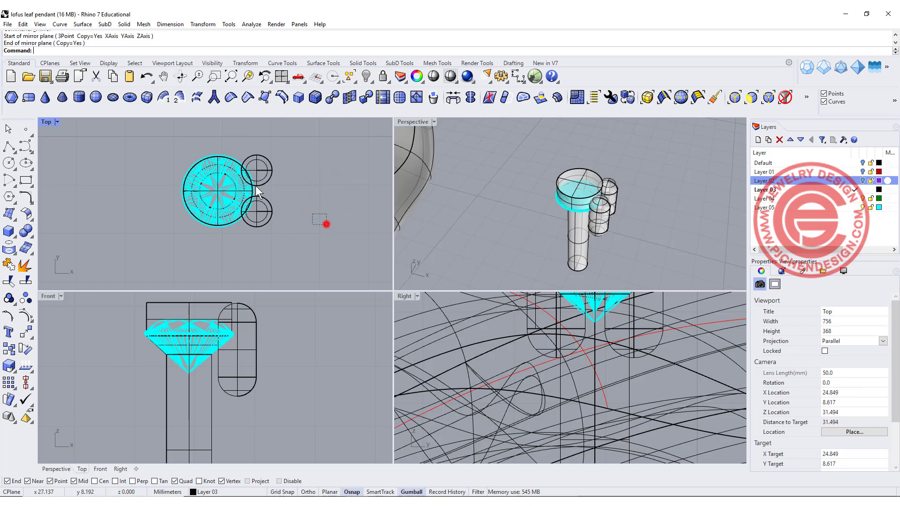
left_click_drag(326, 224, 134, 250)
Group the setting, drag it onto the leaf rim, rotate it along the vein and lower it in Front.
left_click(9, 298)
scroll(147, 211, "down", 2)
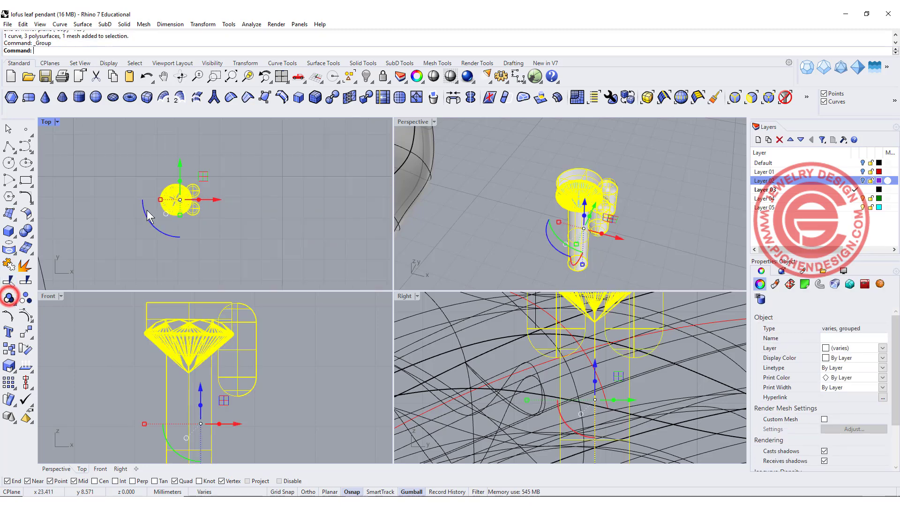
scroll(242, 192, "down", 3)
left_click_drag(291, 181, 191, 181)
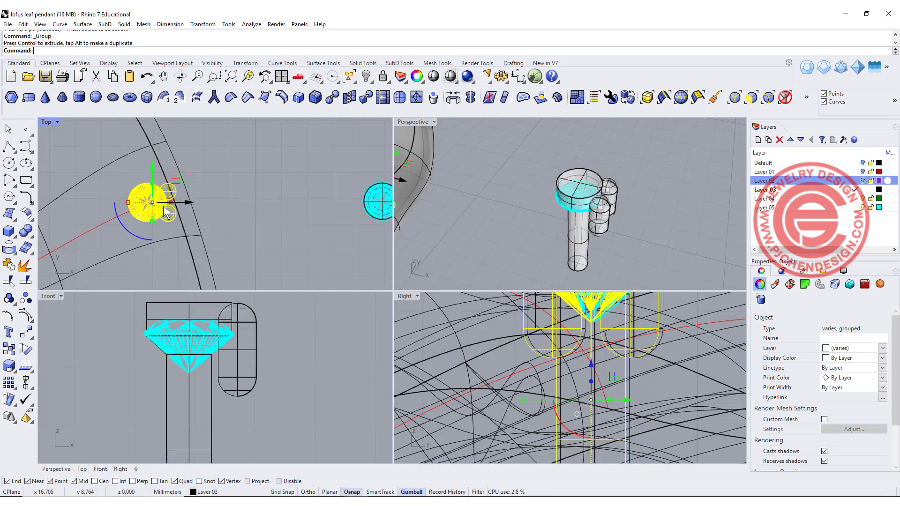
scroll(141, 226, "up", 2)
scroll(138, 231, "up", 2)
left_click_drag(126, 232, 144, 242)
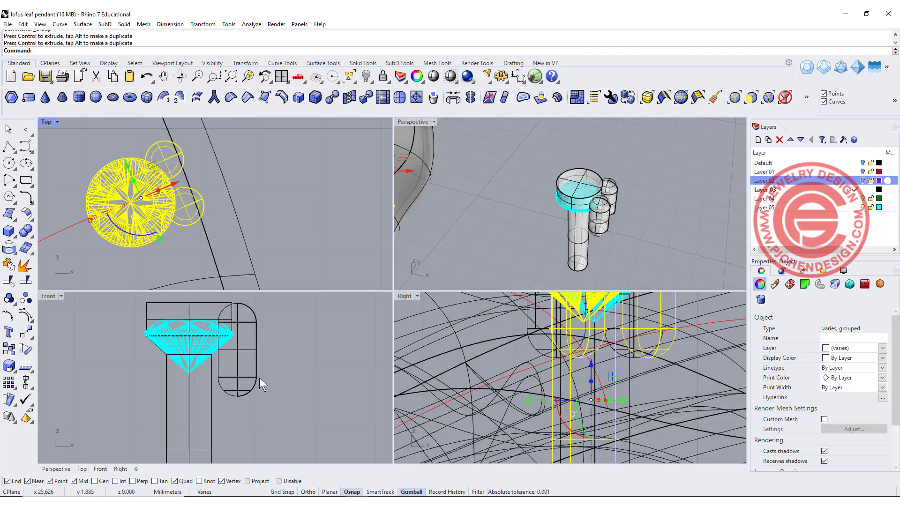
scroll(201, 371, "down", 3)
scroll(99, 375, "up", 3)
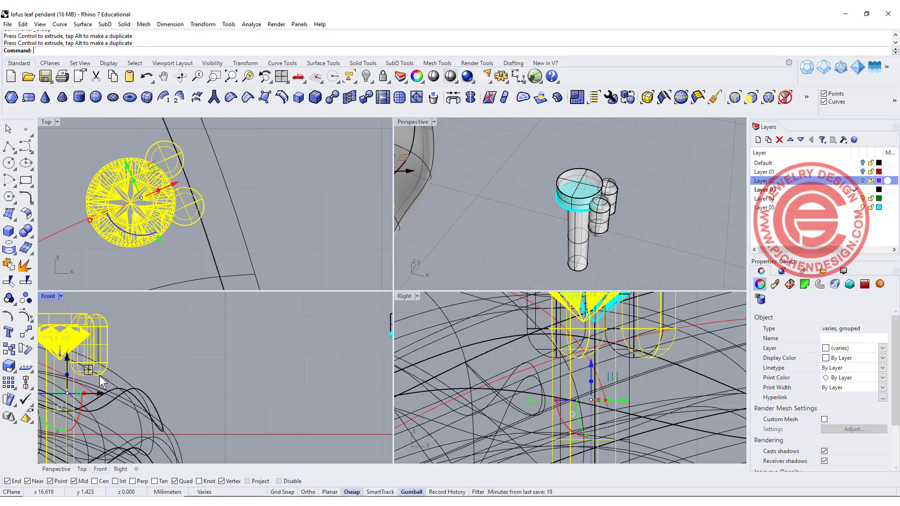
right_click_drag(99, 376, 188, 386)
left_click_drag(187, 379, 167, 451)
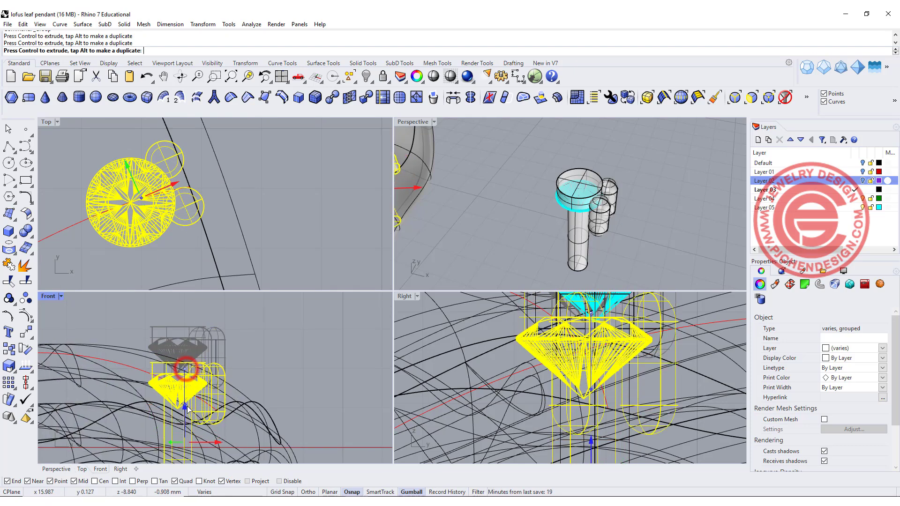
mouse_move(161, 445)
right_mouse_down()
mouse_move(251, 382)
mouse_move(221, 374)
right_mouse_up()
Tilt the group to the surface slope in Front and Right views so it sits on the leaf.
left_click(302, 361)
left_click(241, 353)
left_click_drag(219, 375, 164, 408)
left_click_drag(240, 380, 217, 364)
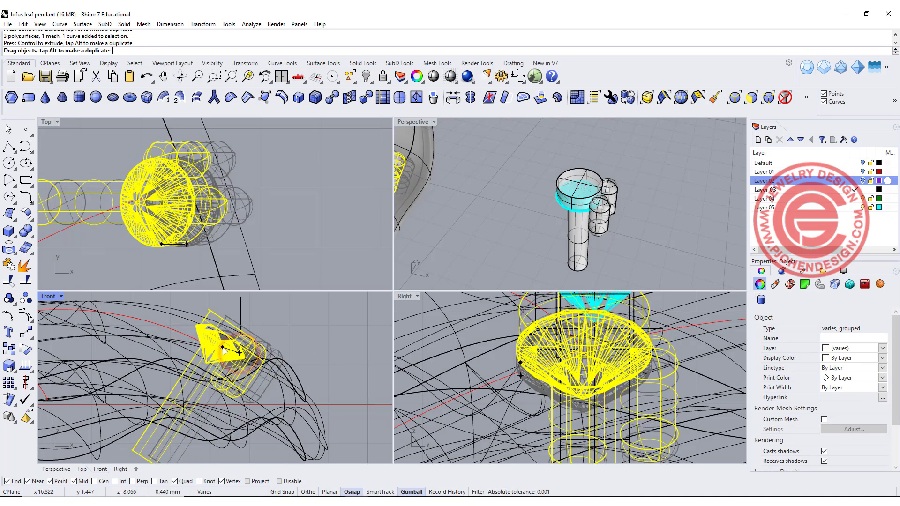
key("Escape")
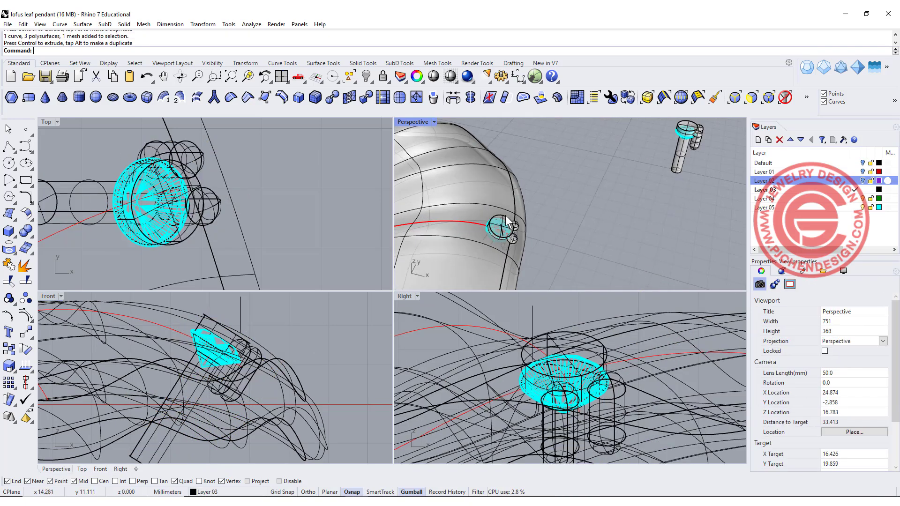
scroll(432, 190, "up", 5)
right_click_drag(432, 195, 469, 197)
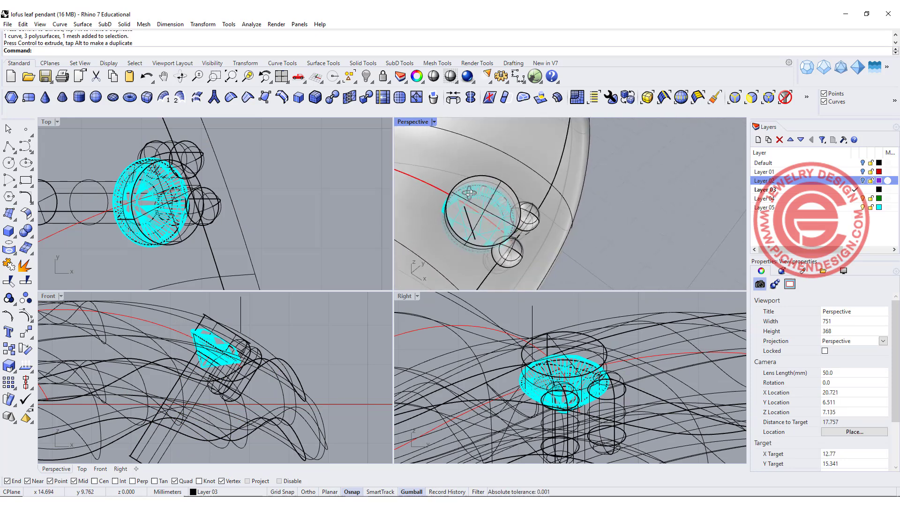
left_click(494, 183)
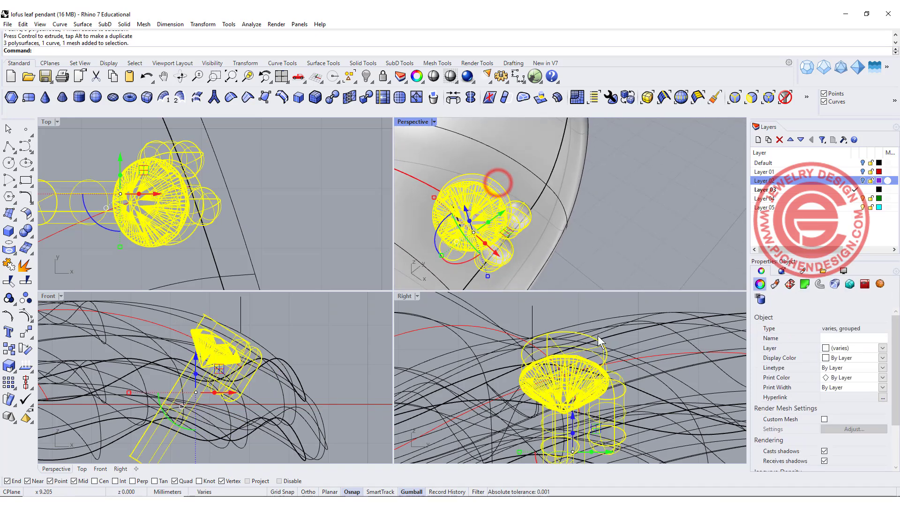
scroll(563, 400, "down", 2)
right_click_drag(563, 401, 559, 376)
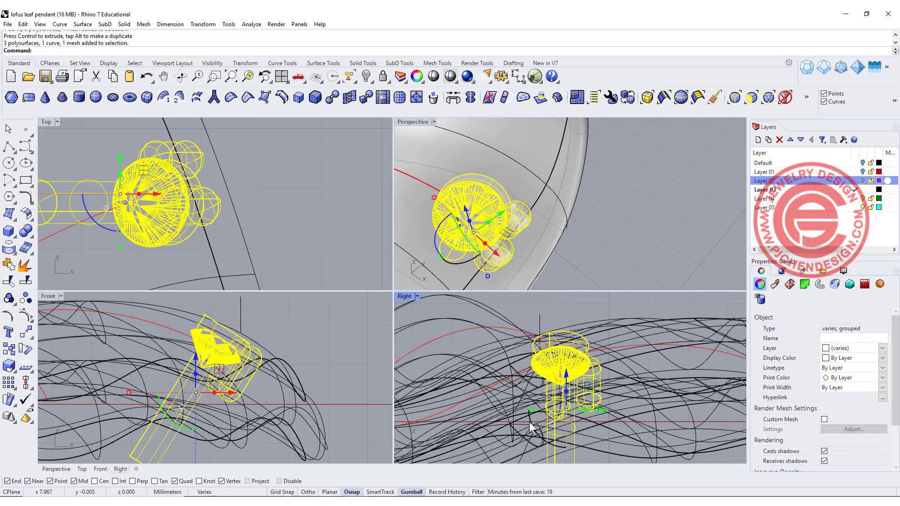
mouse_move(531, 428)
left_mouse_down()
mouse_move(526, 419)
mouse_move(568, 338)
left_mouse_up()
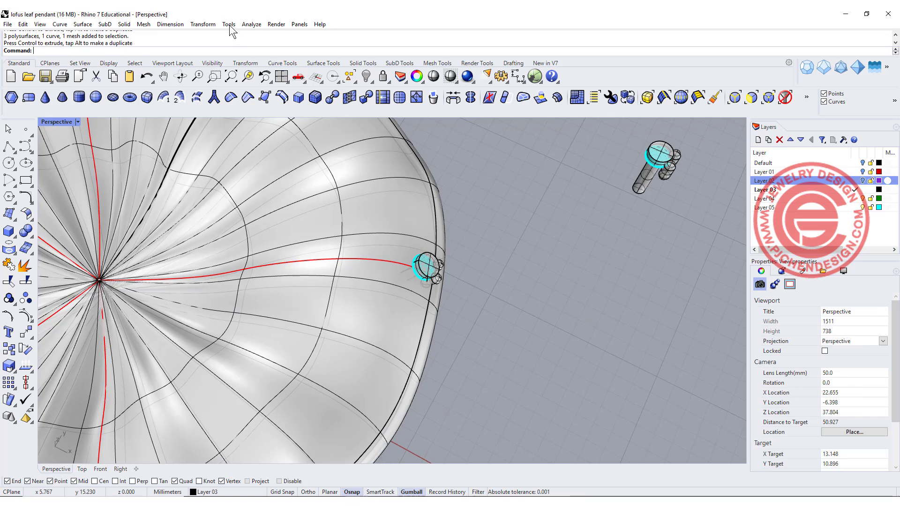
Array the grouped setting along the red vein curve, giving a row of 13 stones.
left_click(203, 24)
mouse_move(211, 141)
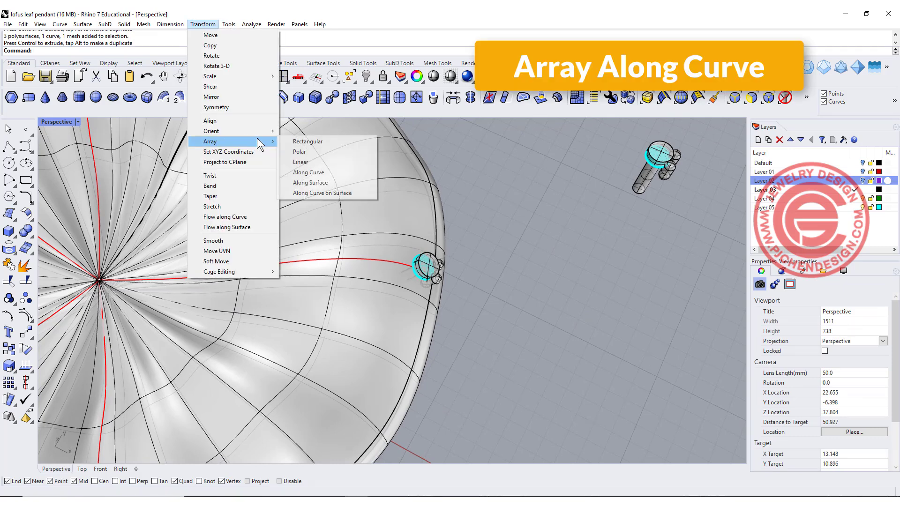
left_click(345, 172)
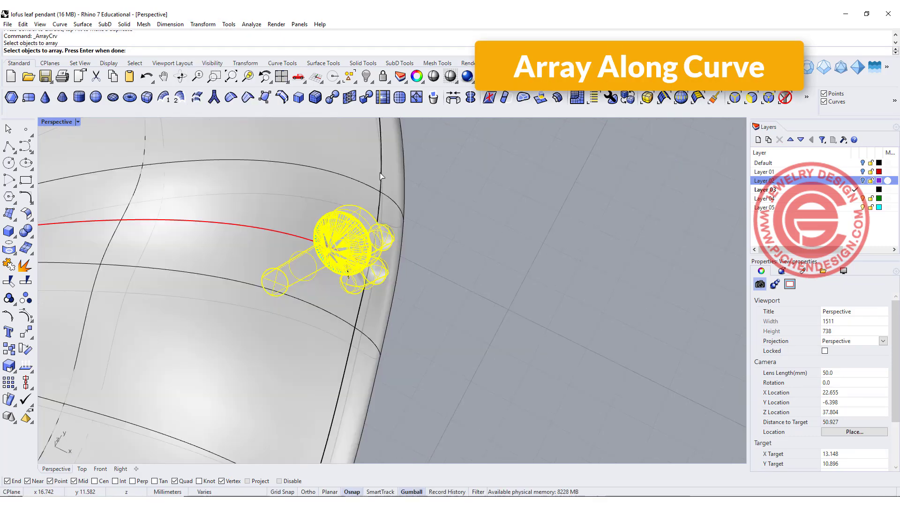
left_click(277, 235)
scroll(277, 235, "down", 2)
scroll(261, 267, "down", 2)
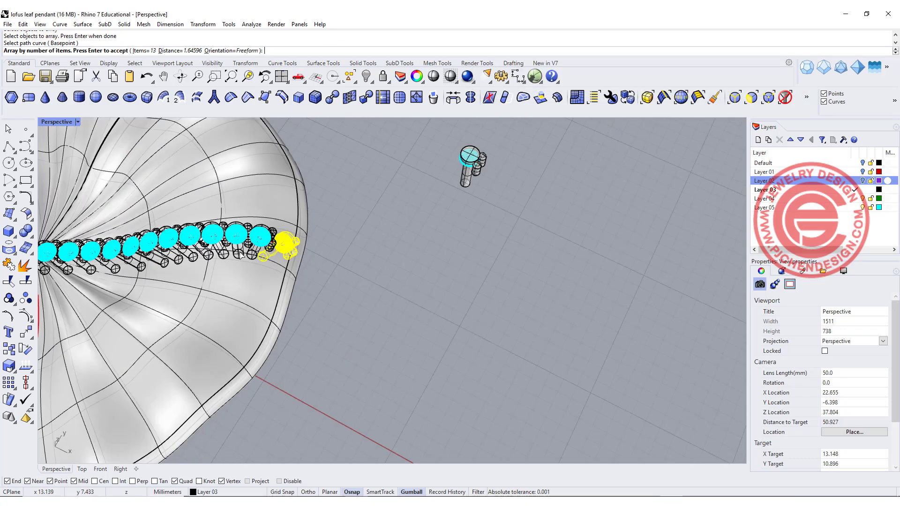
scroll(232, 316, "down", 2)
right_click_drag(221, 339, 426, 141, "shift")
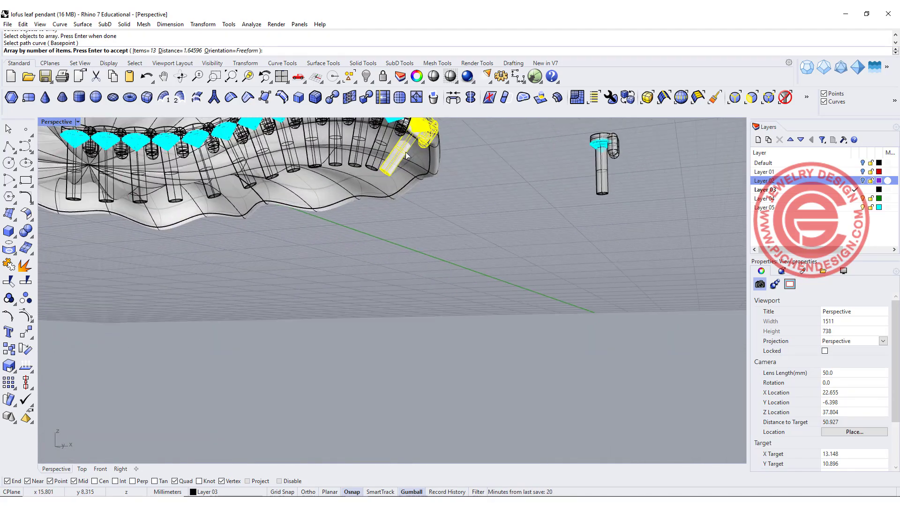
right_click_drag(309, 156, 310, 281)
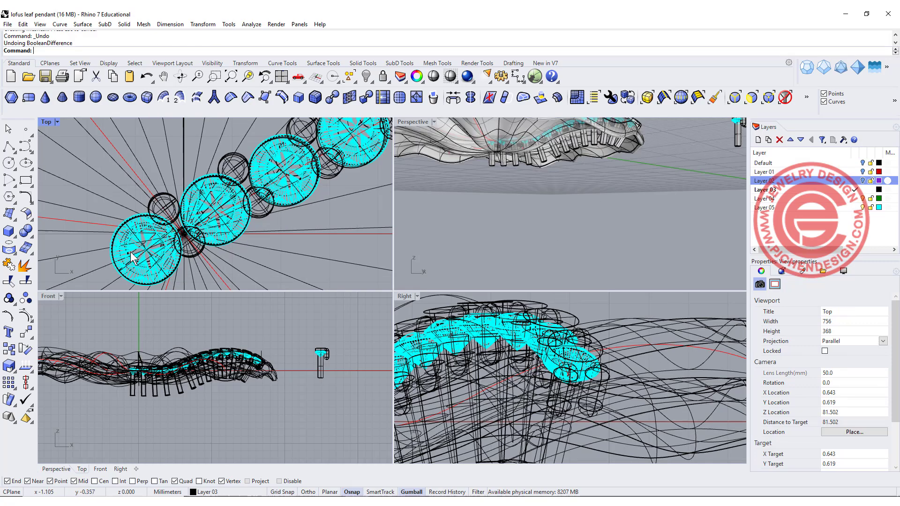
Delete the large sphere cutter and two small spheres at the row's centre end.
left_click(133, 256)
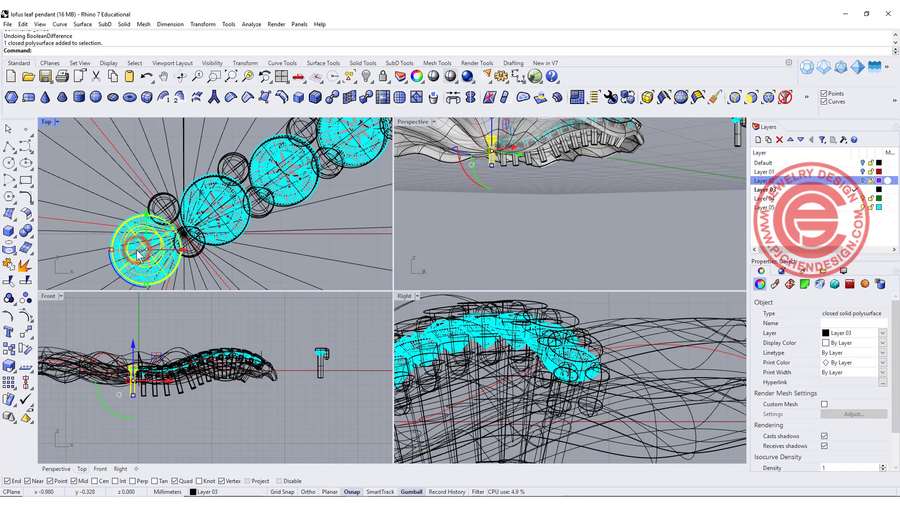
key("Delete")
left_click(154, 248)
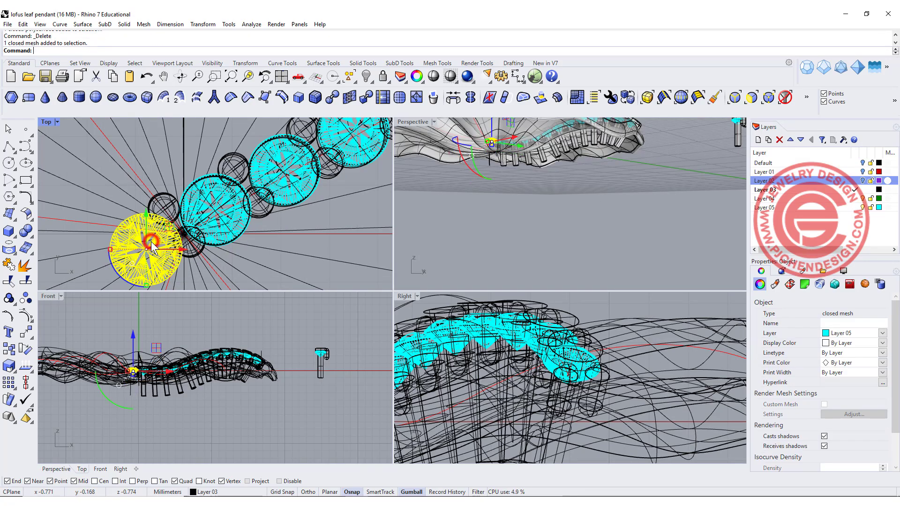
key("Delete")
scroll(159, 211, "up", 3)
scroll(163, 193, "up", 3)
left_click(165, 192)
key("Delete")
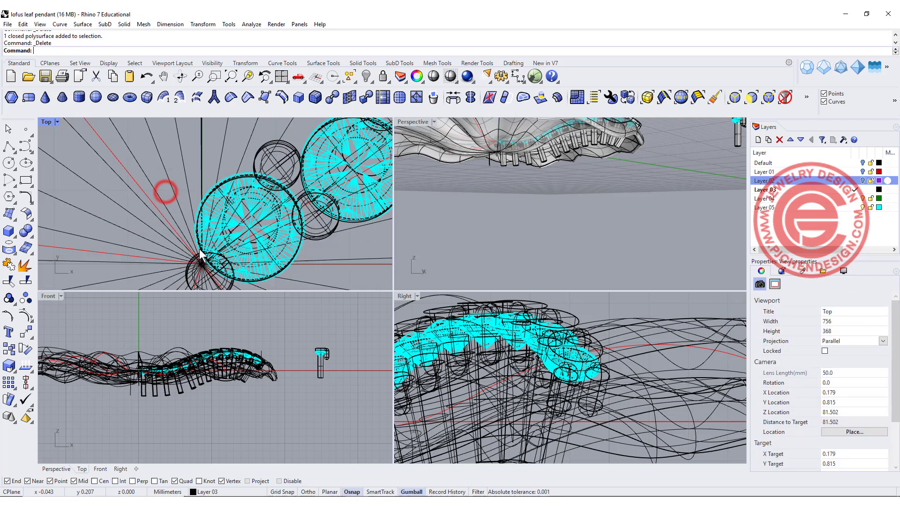
scroll(195, 215, "up", 3)
scroll(231, 190, "up", 3)
Delete the leftover mesh and extra solid near the stone row.
left_click(232, 184)
key("Delete")
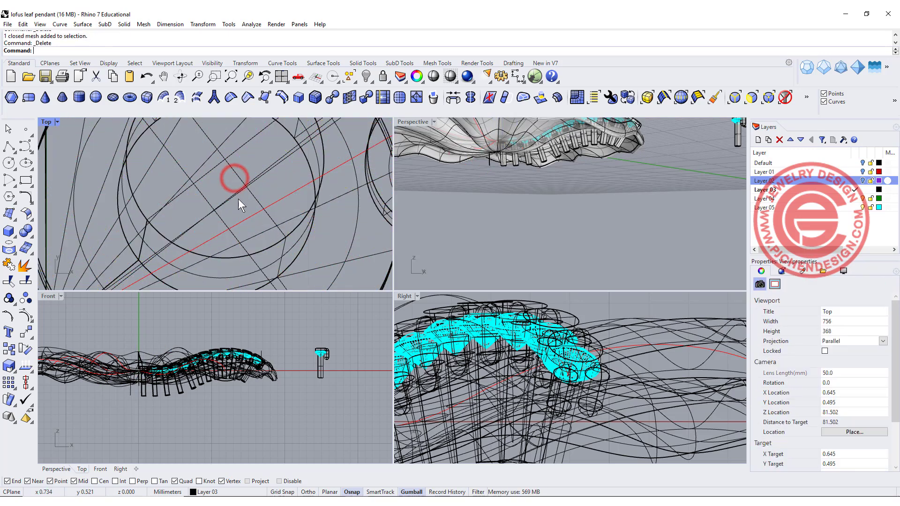
left_click(258, 204)
key("Delete")
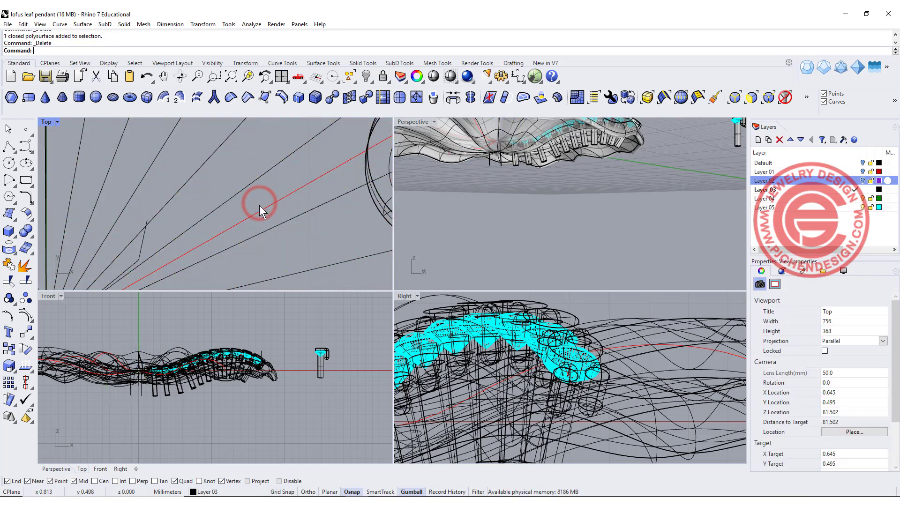
scroll(260, 208, "down", 3)
scroll(261, 207, "down", 2)
right_click_drag(255, 210, 235, 241)
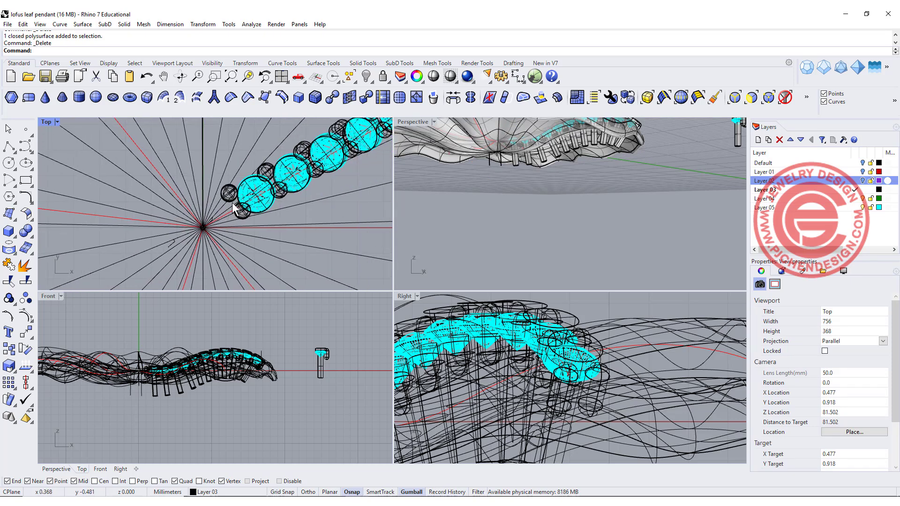
scroll(298, 228, "down", 1)
scroll(296, 227, "down", 1)
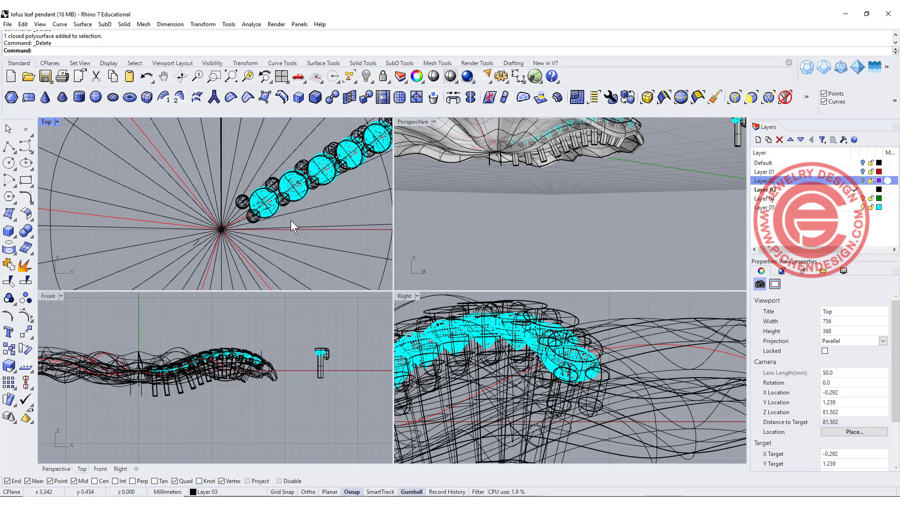
Boolean-difference the stone and peg cutters from the lotus leaf and maximize Perspective.
left_click(26, 232)
left_click(62, 236)
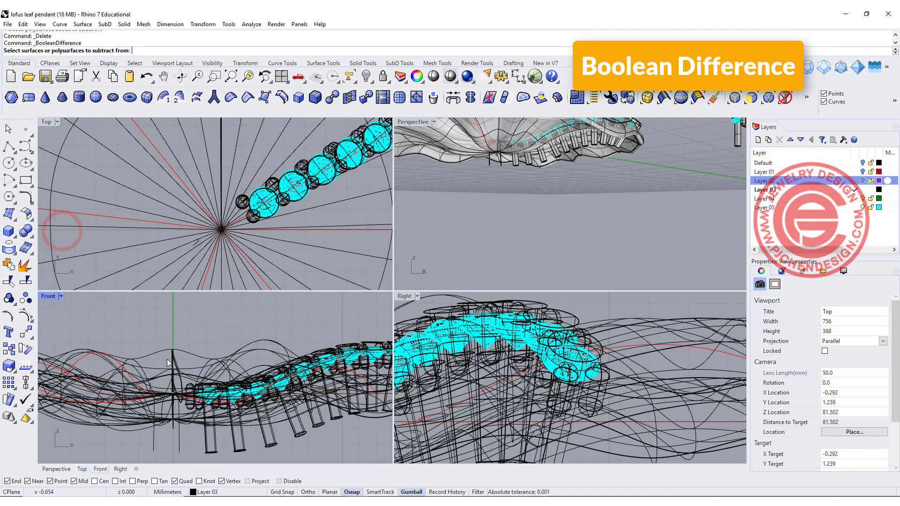
left_click(172, 354)
scroll(214, 369, "up", 1)
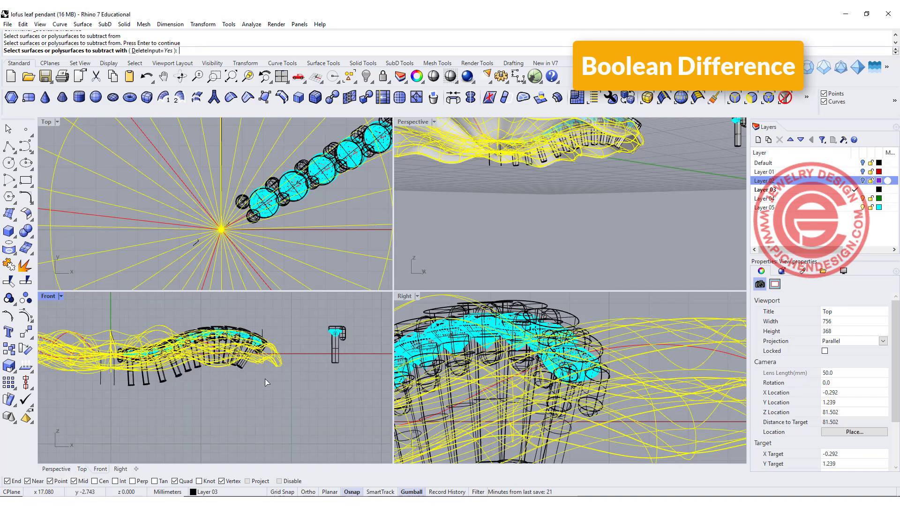
left_click_drag(210, 364, 198, 363)
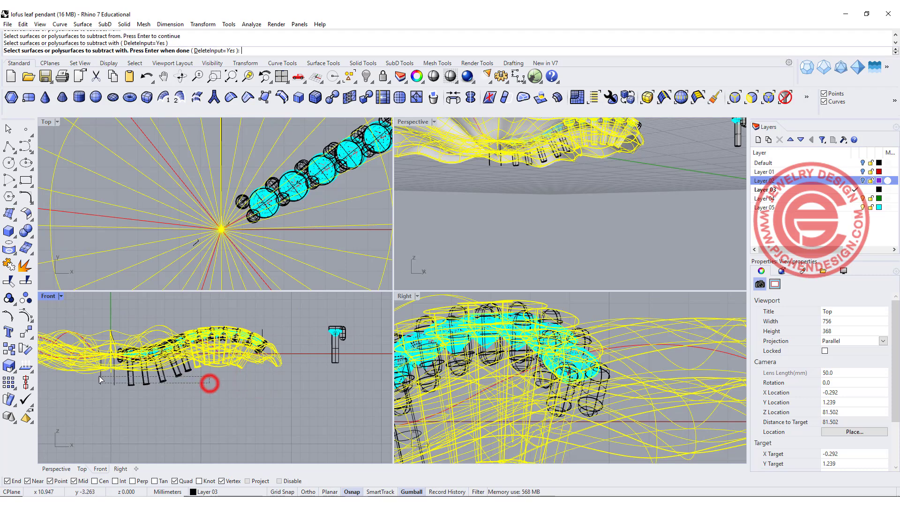
left_click_drag(100, 376, 100, 374)
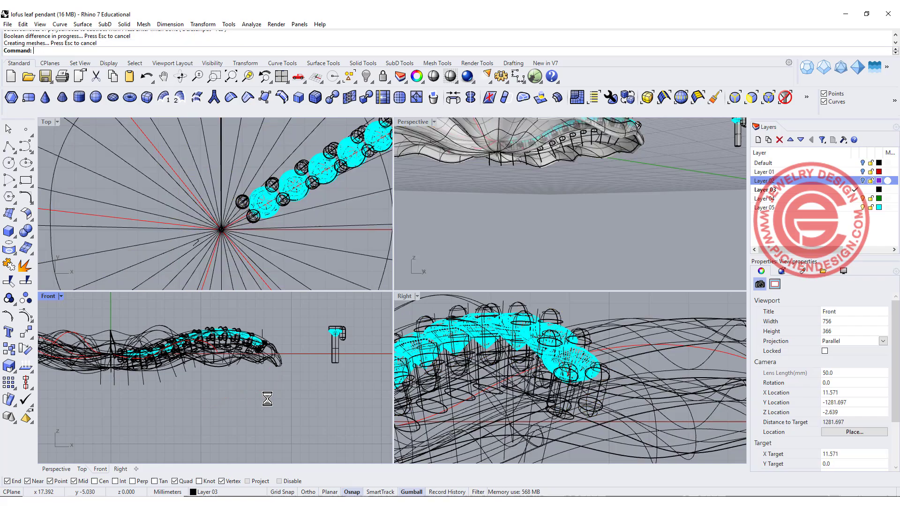
mouse_move(457, 210)
right_mouse_down()
mouse_move(414, 126)
mouse_move(418, 239)
right_mouse_up()
double_click(418, 121)
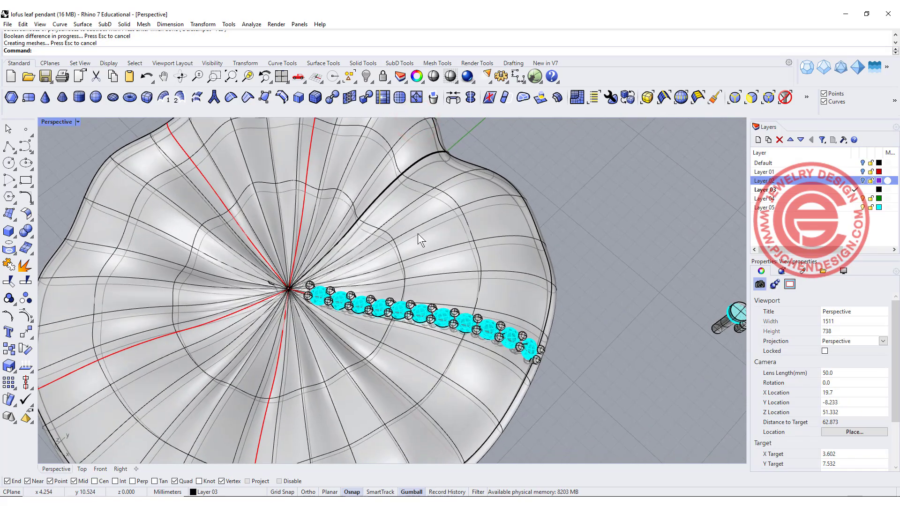
Check the seats in Rendered display, then switch to Ghosted and view the whole pendant.
left_click(78, 122)
left_click(79, 181)
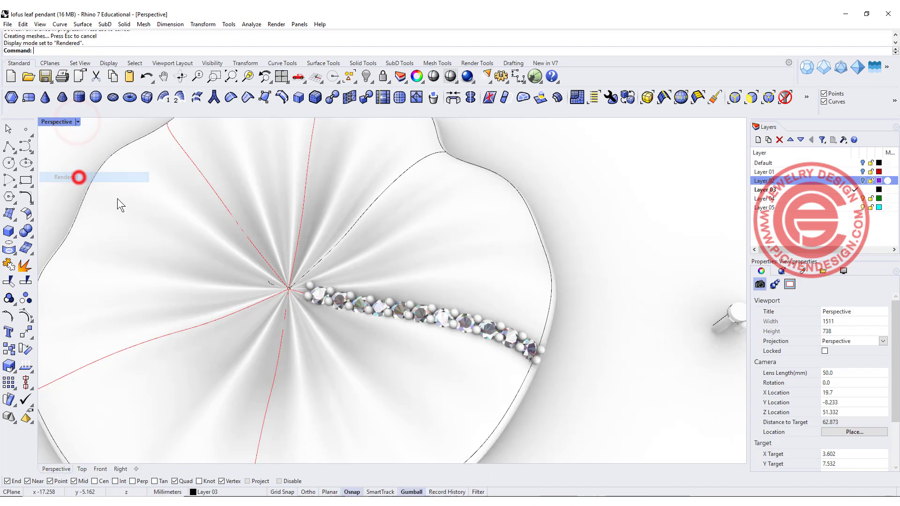
mouse_move(446, 351)
right_mouse_down()
mouse_move(602, 352)
mouse_move(352, 247)
right_mouse_up()
left_click(78, 122)
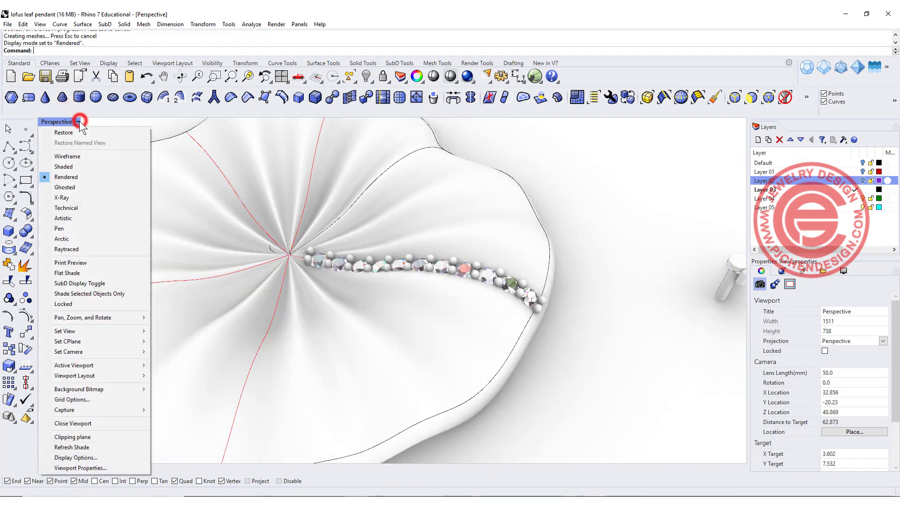
left_click(64, 187)
right_click_drag(77, 189, 405, 298)
scroll(404, 298, "down", 3)
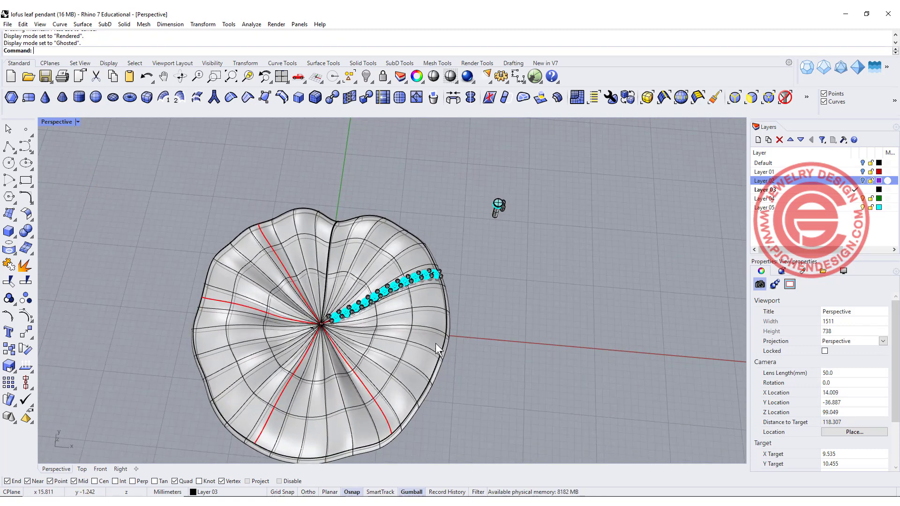
Rotate-copy the end stone-and-cutter set about the leaf centre onto another vein, Copy=Yes.
left_click(82, 469)
left_click(262, 259)
left_click(123, 42)
left_click(390, 190)
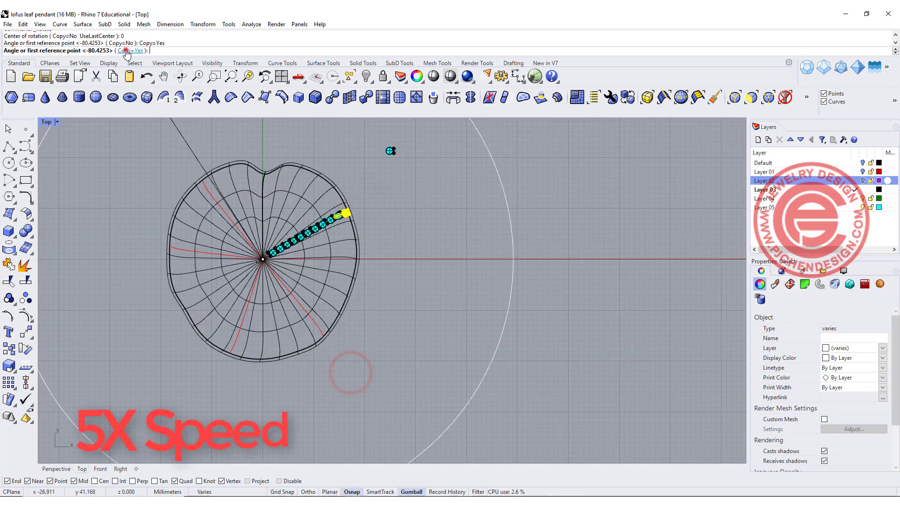
left_click(184, 153)
key("Return")
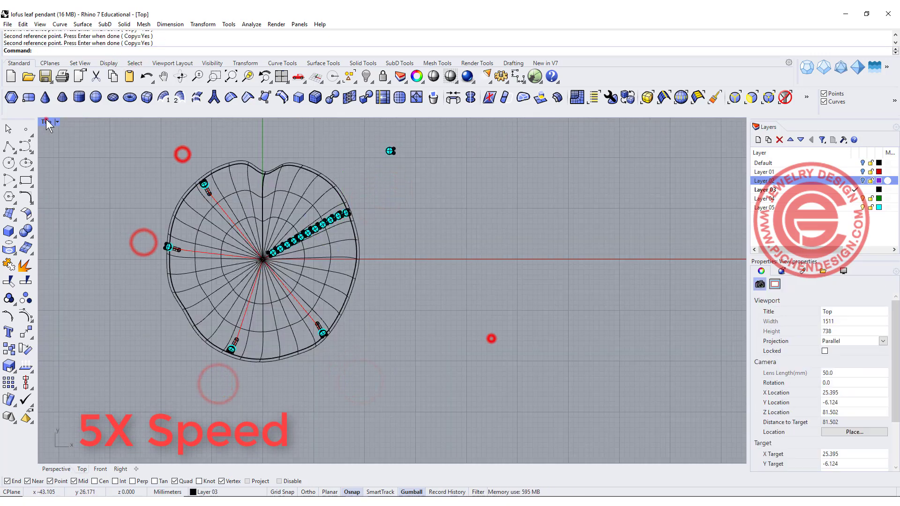
double_click(46, 122)
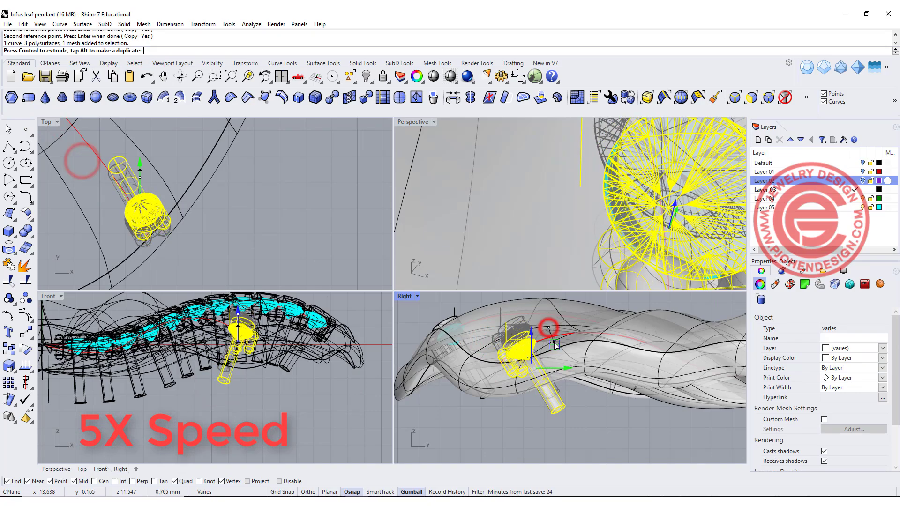
Pick through the set's stone, parts and cutter at the leaf edge, then clear the selection.
left_click(124, 235)
scroll(245, 196, "down", 3)
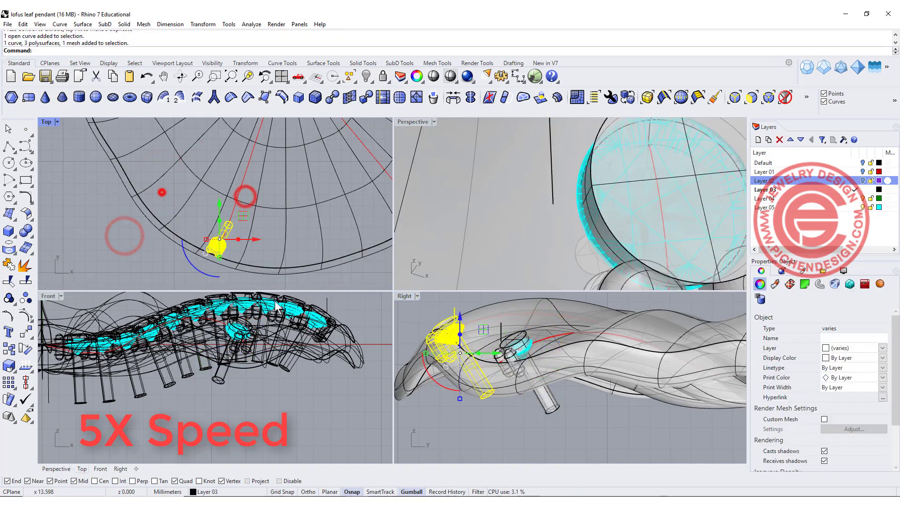
scroll(512, 216, "down", 3)
scroll(606, 205, "up", 5)
left_click(191, 210)
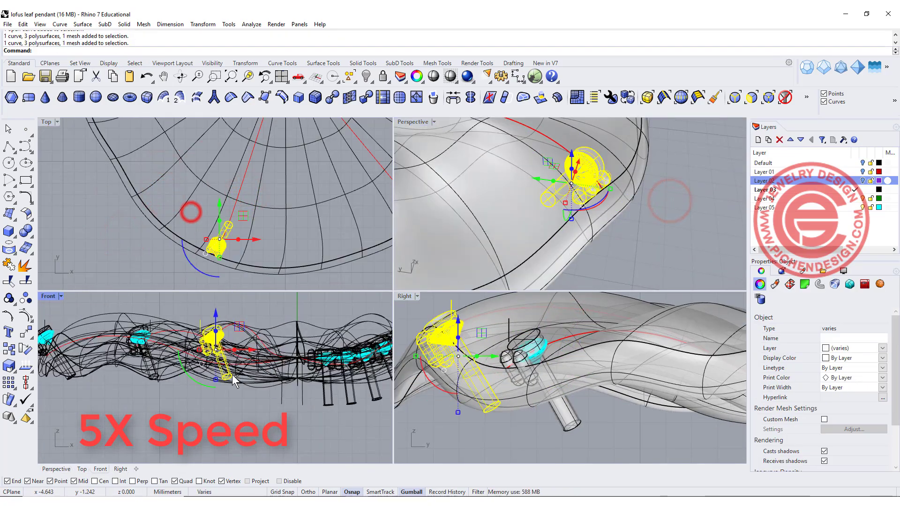
left_click(197, 376)
scroll(576, 231, "up", 3)
left_click(693, 261)
left_click(252, 262)
left_click(181, 201)
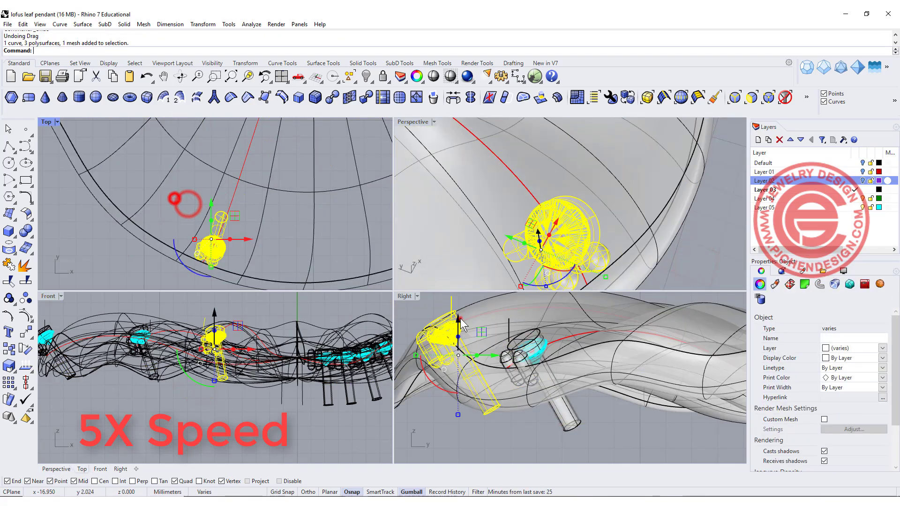
left_click(351, 239)
scroll(489, 239, "up", 3)
scroll(489, 239, "down", 3)
scroll(210, 204, "down", 3)
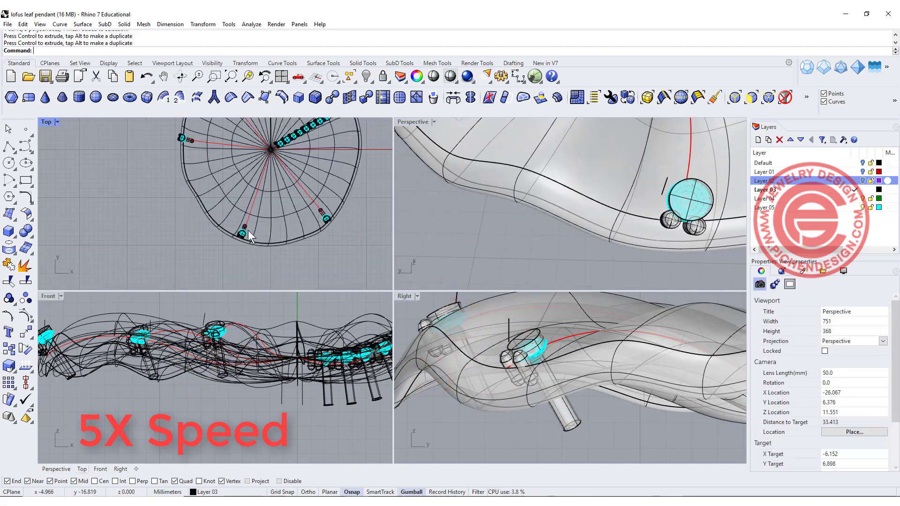
scroll(210, 204, "down", 3)
scroll(193, 159, "up", 5)
Gumball-rotate and tilt the copied set so it lines up with its vein and the leaf surface.
left_click_drag(193, 159, 241, 242)
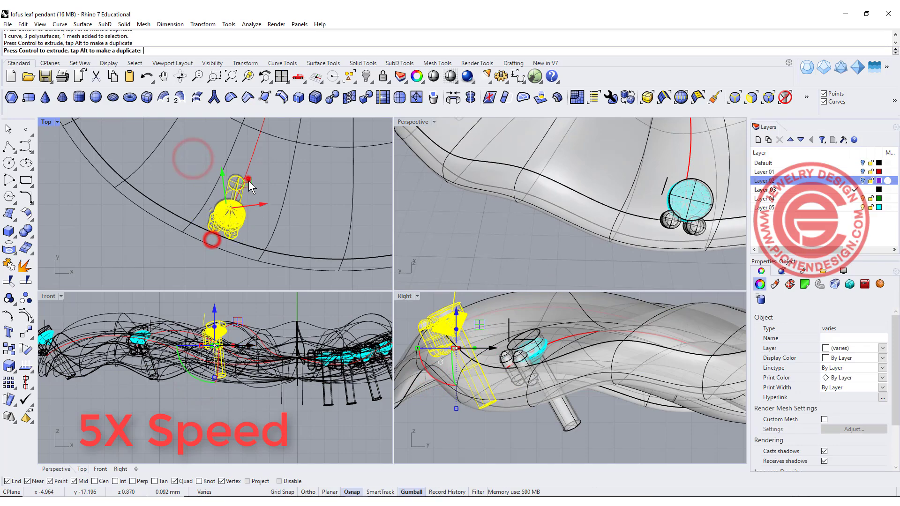
scroll(576, 211, "up", 3)
scroll(151, 257, "up", 3)
mouse_move(176, 245)
left_mouse_down()
mouse_move(201, 266)
mouse_move(225, 200)
left_mouse_up()
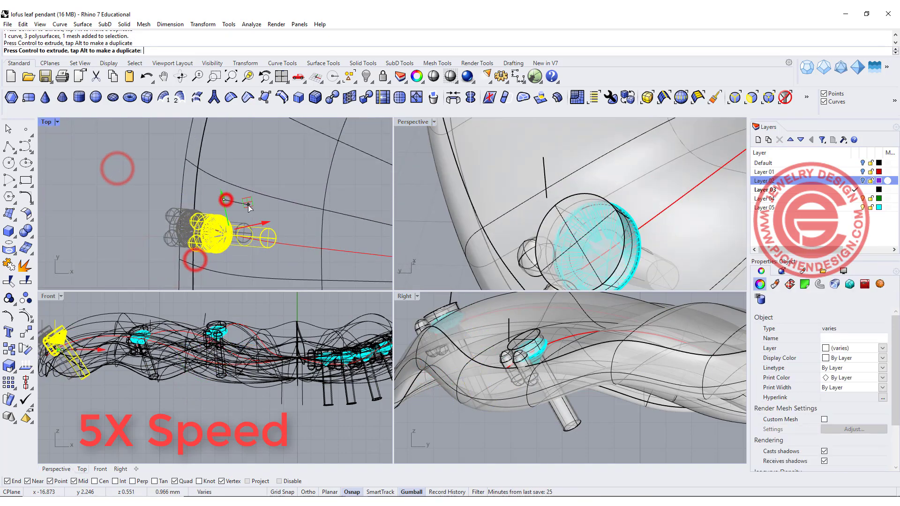
scroll(187, 356, "up", 3)
left_click_drag(117, 347, 149, 374)
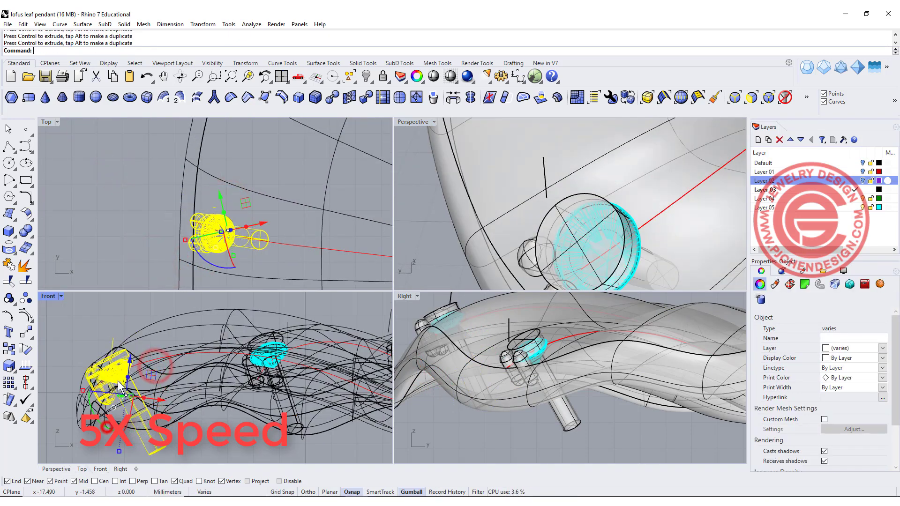
left_click(99, 175)
scroll(565, 221, "down", 5)
right_click_drag(566, 222, 464, 229)
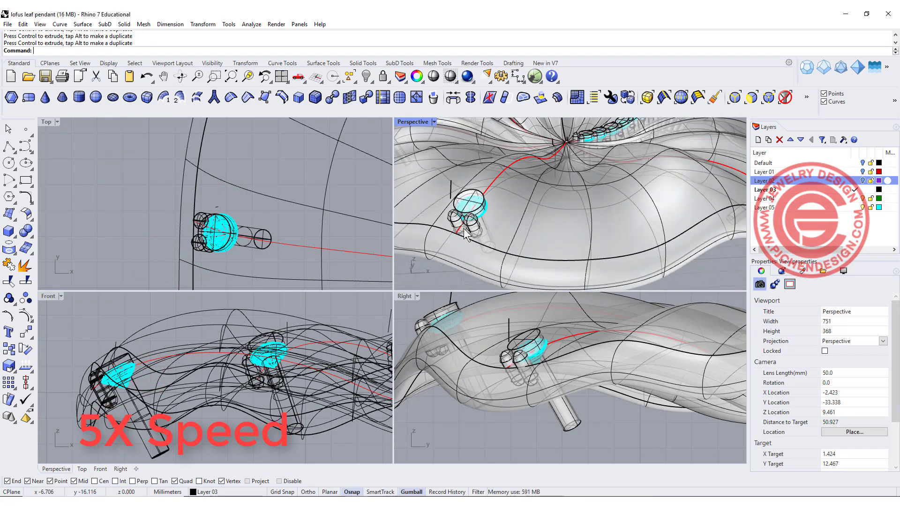
scroll(308, 206, "down", 5)
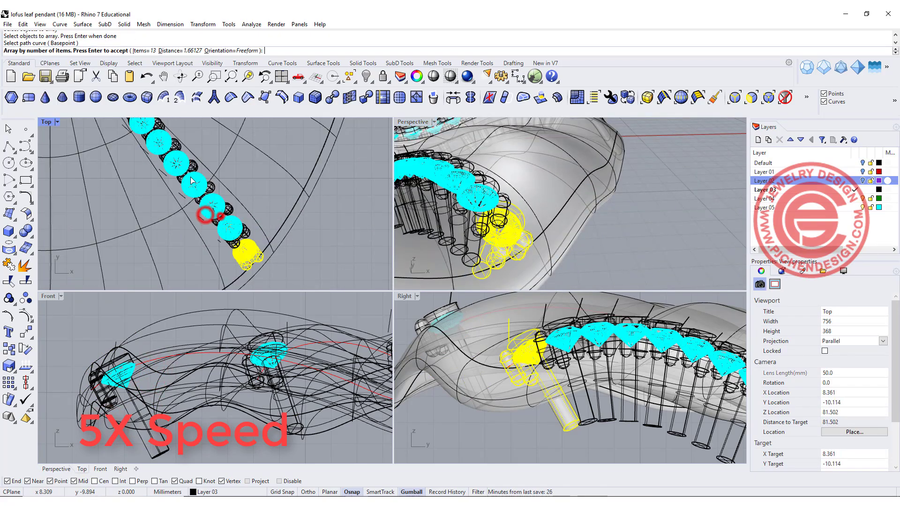
Delete the extra duplicated solids left beside the set to be arrayed.
right_click_drag(135, 232, 245, 198)
key("Return")
scroll(245, 199, "up", 3)
left_click(302, 204)
left_click(302, 221)
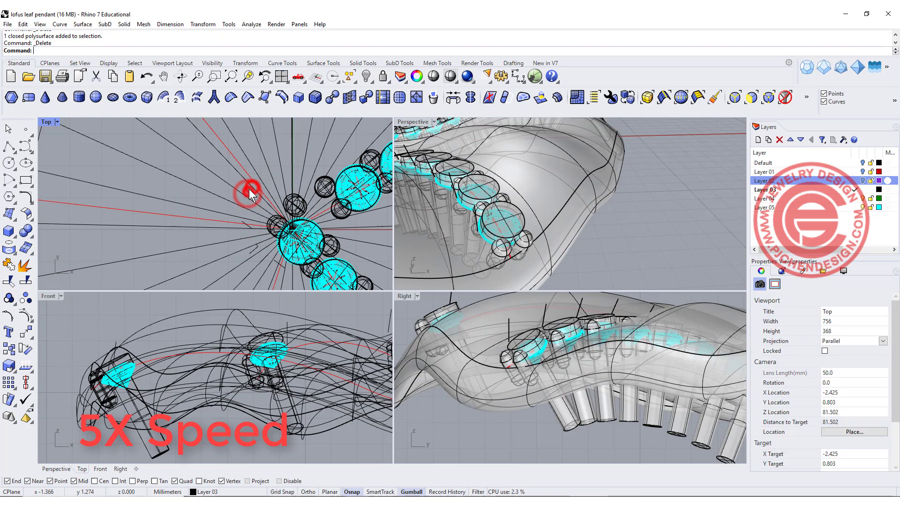
key("Delete")
scroll(257, 216, "up", 3)
Array the stone-and-cutter set along the next vein curve with 13 copies (ArrayCrv).
left_click(257, 216)
scroll(260, 218, "down", 2)
scroll(275, 229, "down", 2)
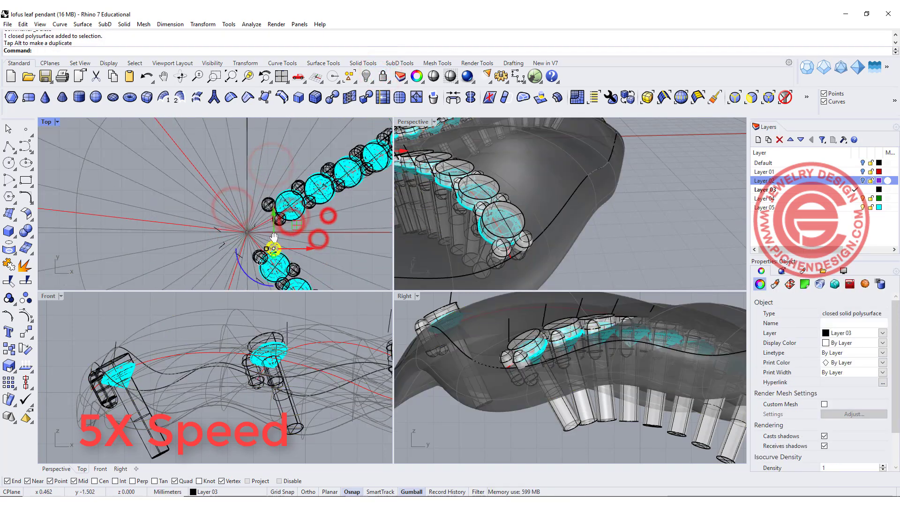
scroll(303, 260, "down", 2)
scroll(302, 260, "down", 2)
left_click(228, 230)
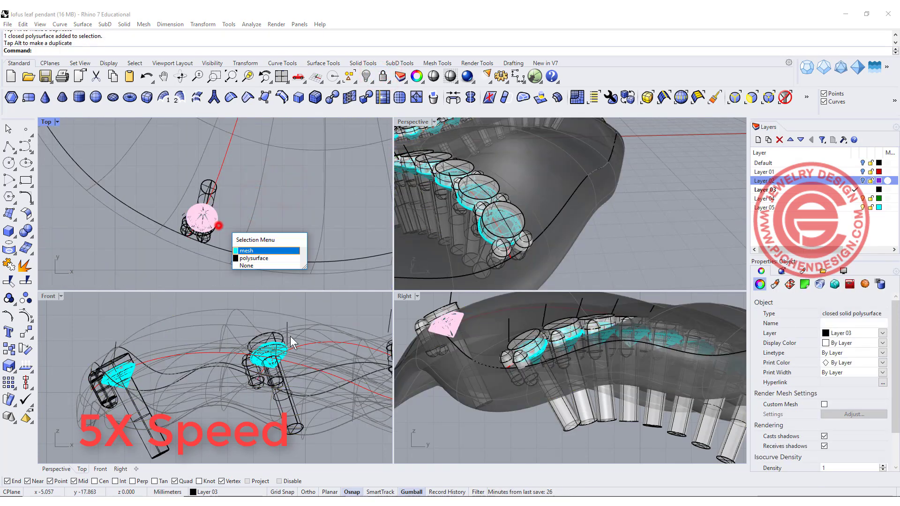
left_click(239, 249)
left_click_drag(232, 231, 112, 186)
key("Return")
scroll(212, 168, "up", 2)
left_click(226, 159)
scroll(578, 204, "down", 2)
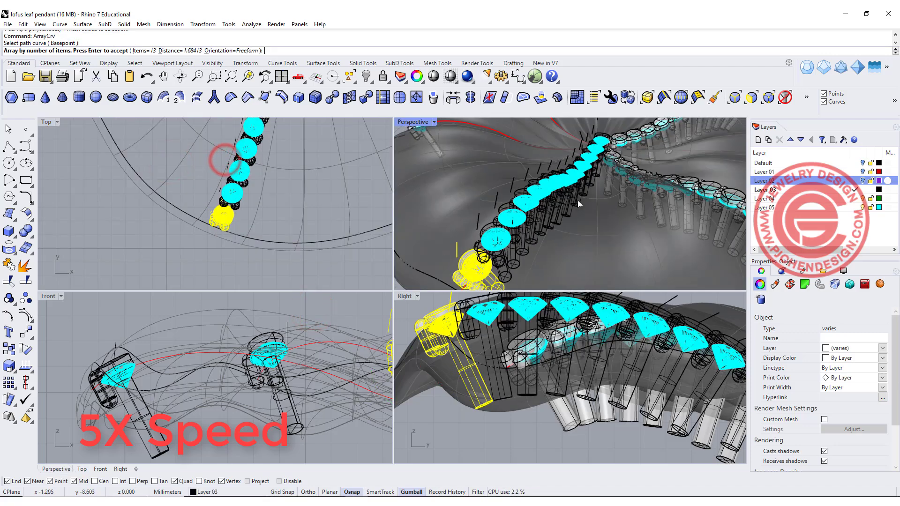
key("Return")
scroll(496, 254, "down", 2)
scroll(538, 238, "up", 3)
scroll(246, 206, "up", 2)
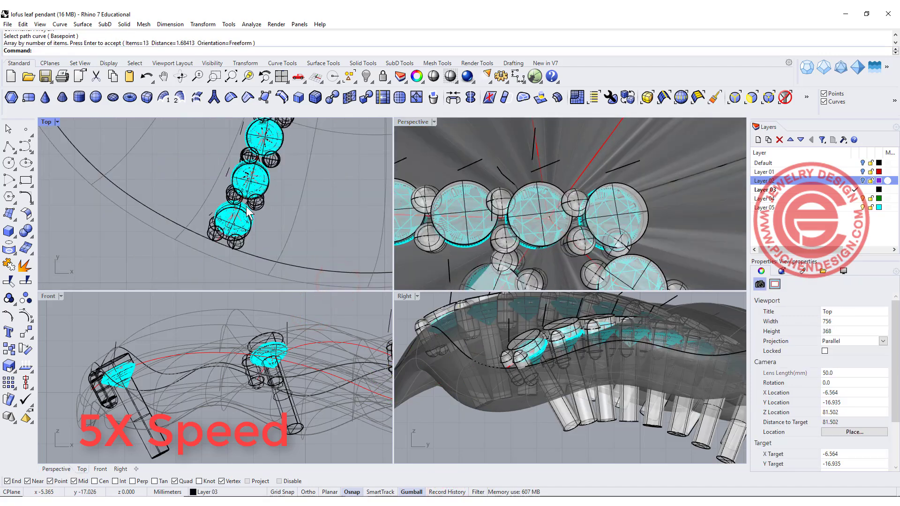
Shift the row's end set along the vein with the Gumball and delete the stones crowding the centre.
left_click_drag(187, 197, 253, 232)
left_click(246, 194, "shift")
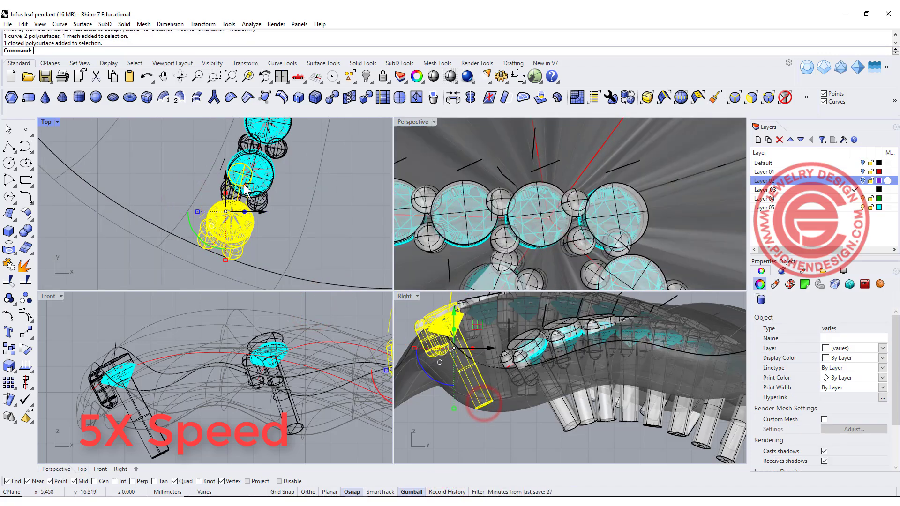
left_click_drag(246, 191, 264, 199)
scroll(555, 182, "up", 3)
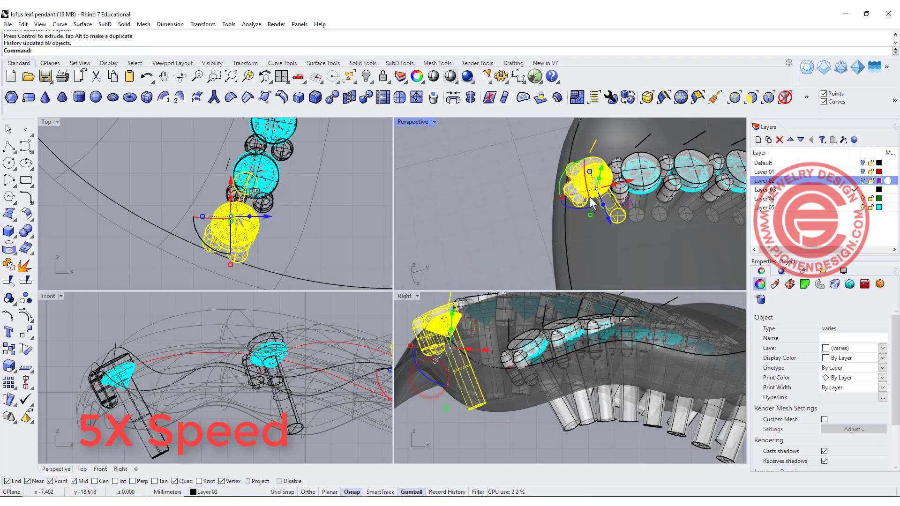
scroll(555, 183, "up", 3)
left_click_drag(188, 193, 273, 259, "shift")
left_click_drag(232, 233, 208, 259)
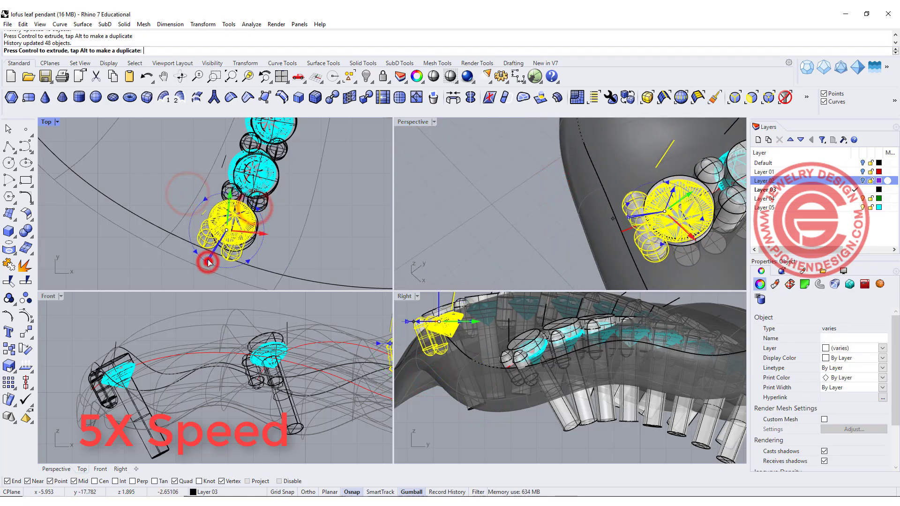
left_click(187, 276)
scroll(188, 276, "down", 3)
scroll(615, 212, "up", 5)
scroll(311, 181, "up", 5)
left_click(260, 201)
key("Delete")
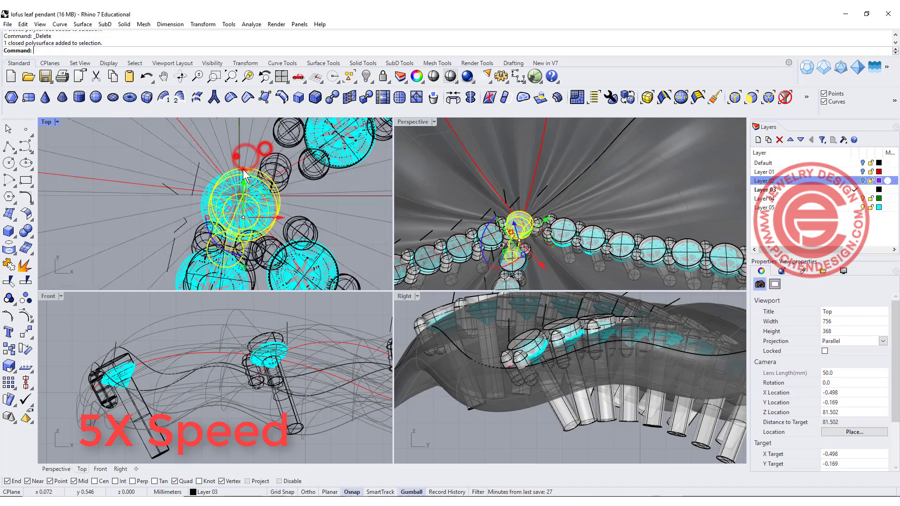
scroll(243, 170, "down", 5)
Array the next stone-and-cutter set along its vein curve, re-running after a cancelled preview.
left_click_drag(100, 158, 181, 196)
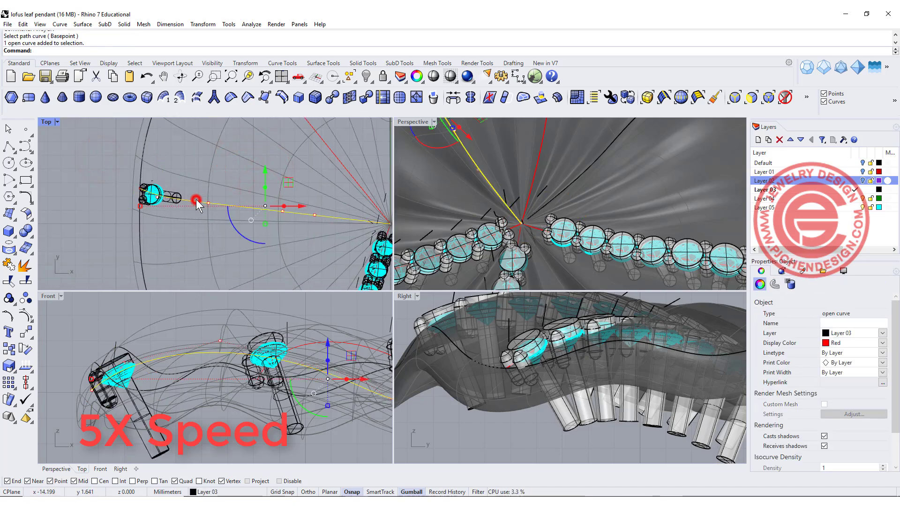
left_click(188, 201)
scroll(311, 221, "up", 3)
scroll(311, 221, "down", 3)
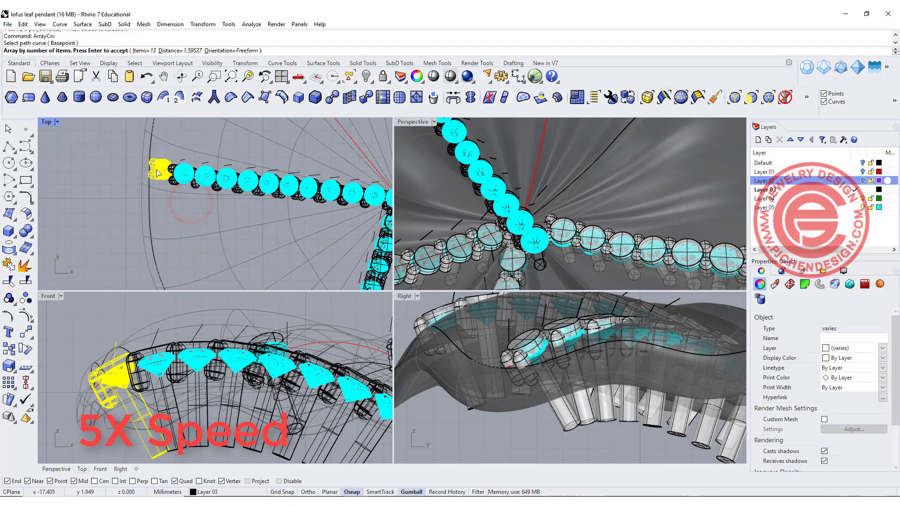
key("Escape")
scroll(216, 197, "up", 2)
key("Return")
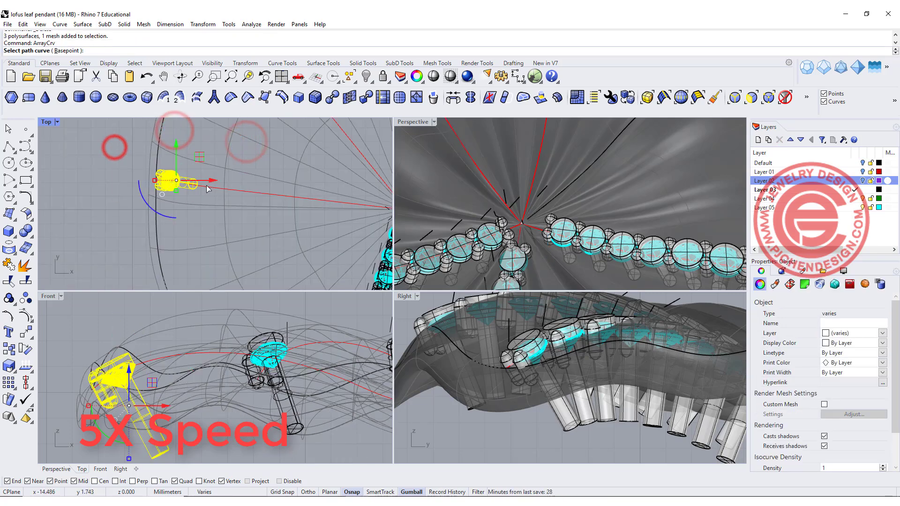
scroll(132, 194, "up", 2)
left_click(131, 195)
key("Return")
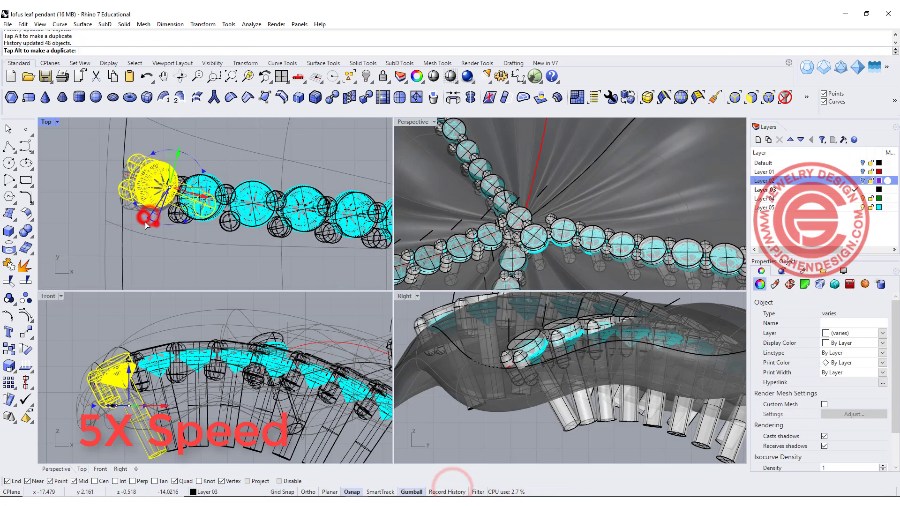
scroll(141, 204, "up", 2)
scroll(357, 237, "up", 2)
Delete the overlapping stones crowded near the leaf centre one by one.
left_click(357, 236)
key("Delete")
scroll(284, 260, "up", 2)
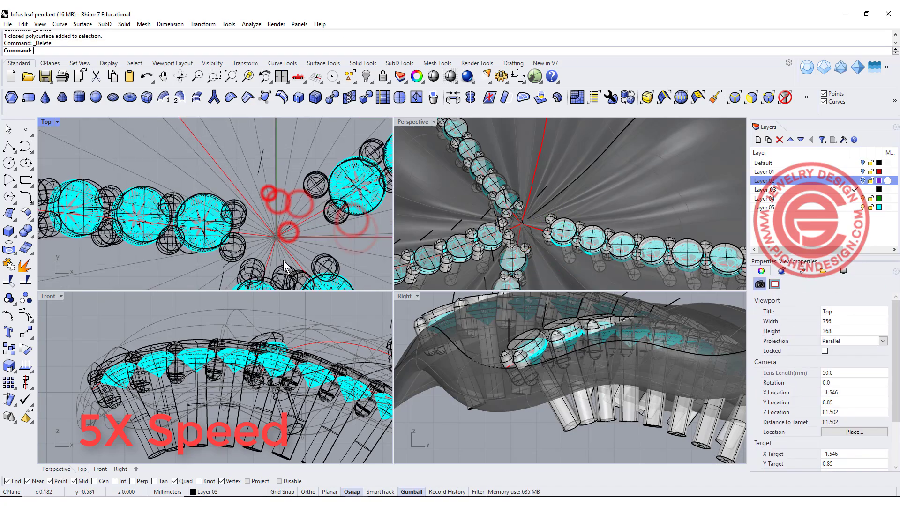
left_click(310, 180)
key("Delete")
left_click(267, 194)
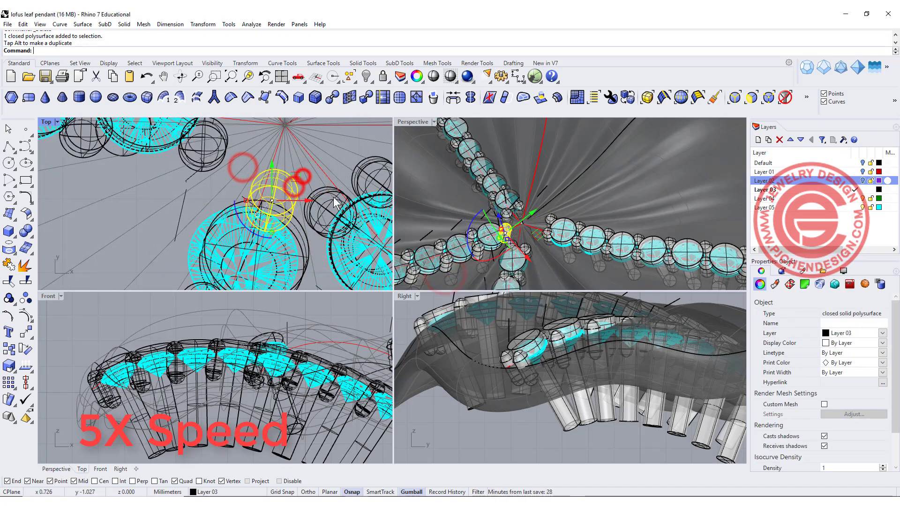
key("Delete")
key("Delete")
scroll(184, 198, "down", 2)
left_click(184, 198)
key("Delete")
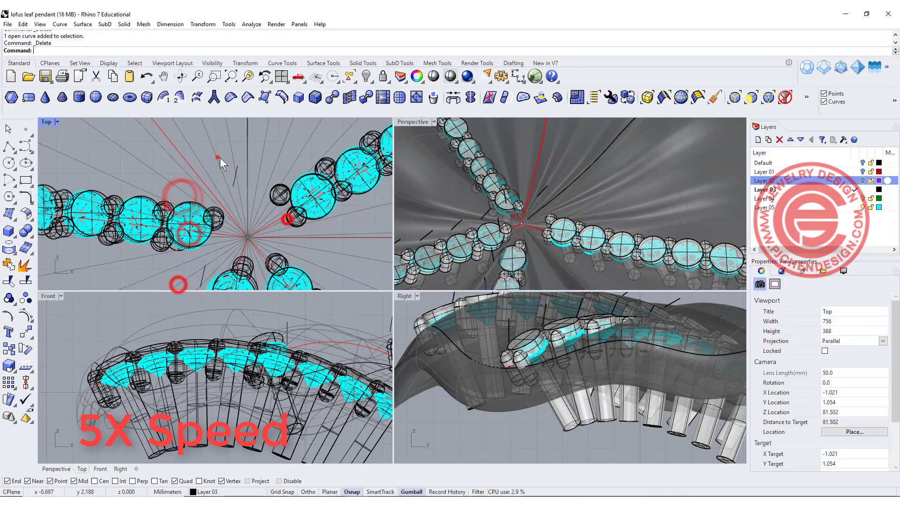
scroll(220, 157, "up", 4)
left_click(254, 182)
key("Delete")
key("Return")
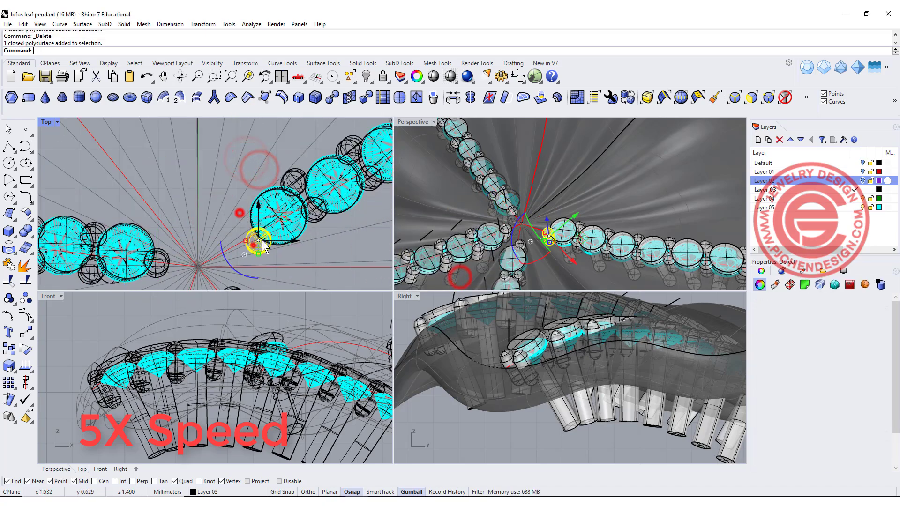
scroll(262, 240, "down", 3)
Array the stone set at the next vein end along that vein curve.
left_click(153, 181)
type("ArrayCrv")
key("Return")
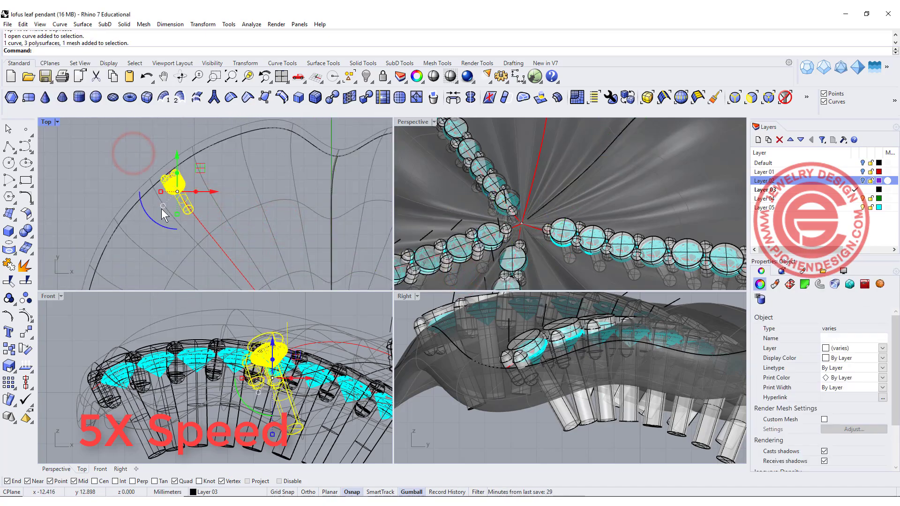
left_click(161, 209)
scroll(283, 234, "up", 3)
scroll(246, 183, "down", 2)
scroll(246, 183, "up", 2)
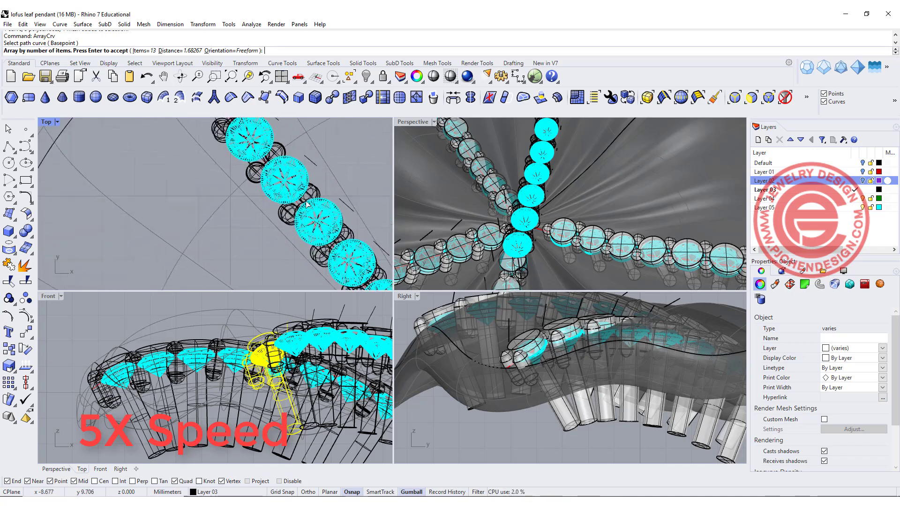
scroll(562, 204, "up", 4)
scroll(229, 184, "up", 2)
scroll(229, 179, "down", 3)
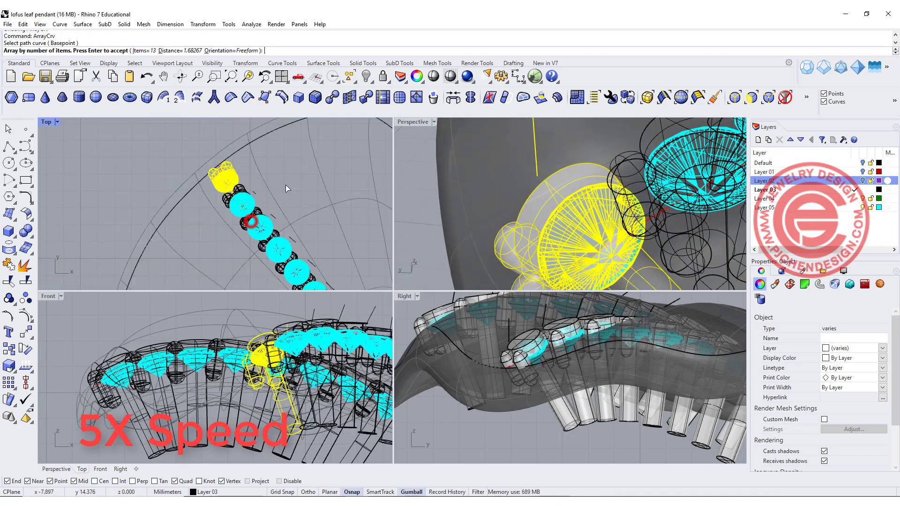
key("Return")
Tilt and move the rim-end stones into place, delete a centre overlap, and activate Perspective.
left_click_drag(228, 172, 251, 171)
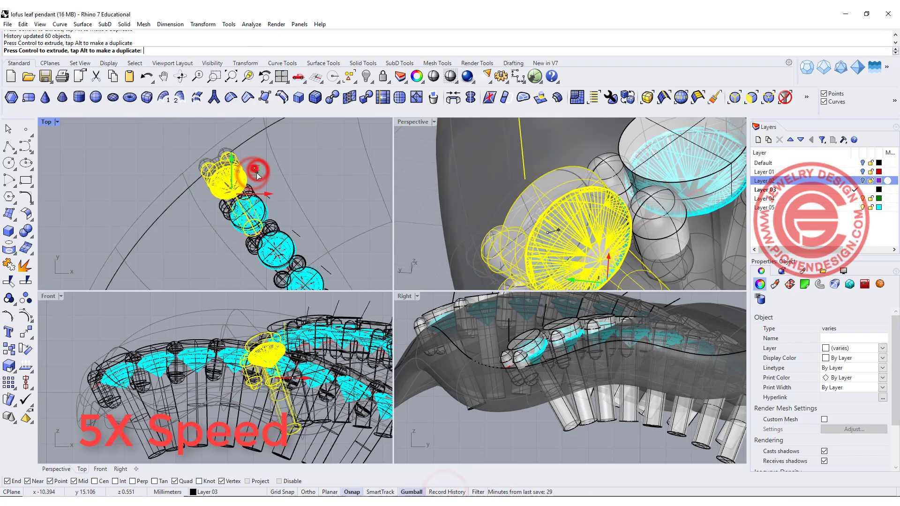
left_click(257, 390)
left_click(201, 204, "shift")
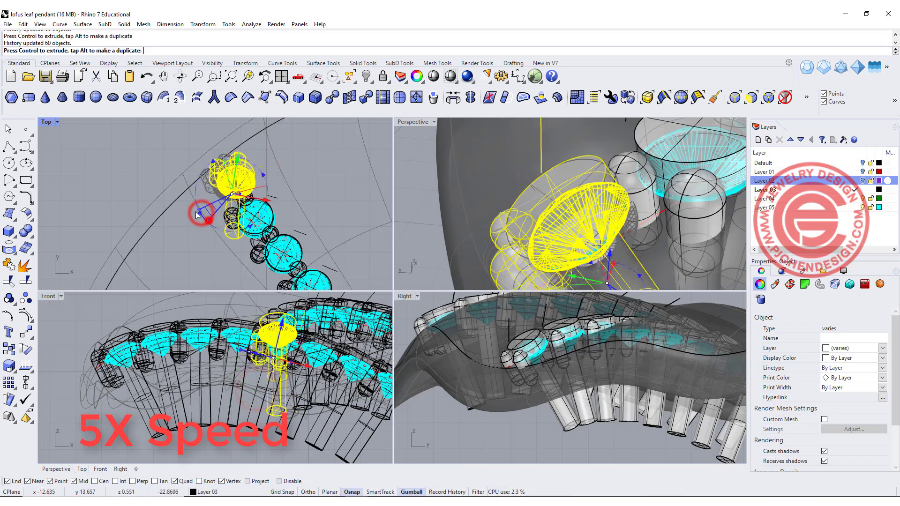
scroll(197, 215, "up", 3)
left_click_drag(173, 138, 261, 214, "shift")
scroll(569, 204, "down", 3)
scroll(634, 207, "up", 3)
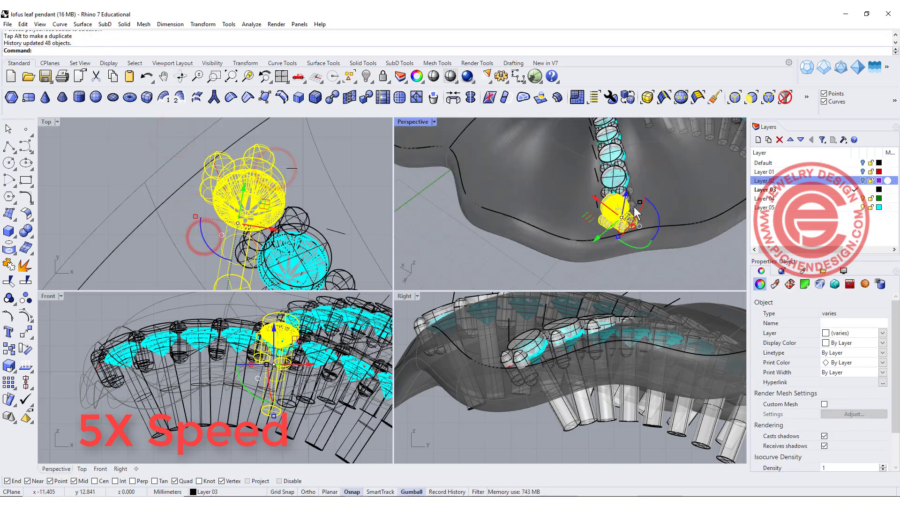
left_click(715, 276)
scroll(205, 197, "up", 5)
left_click(204, 195)
key("Delete")
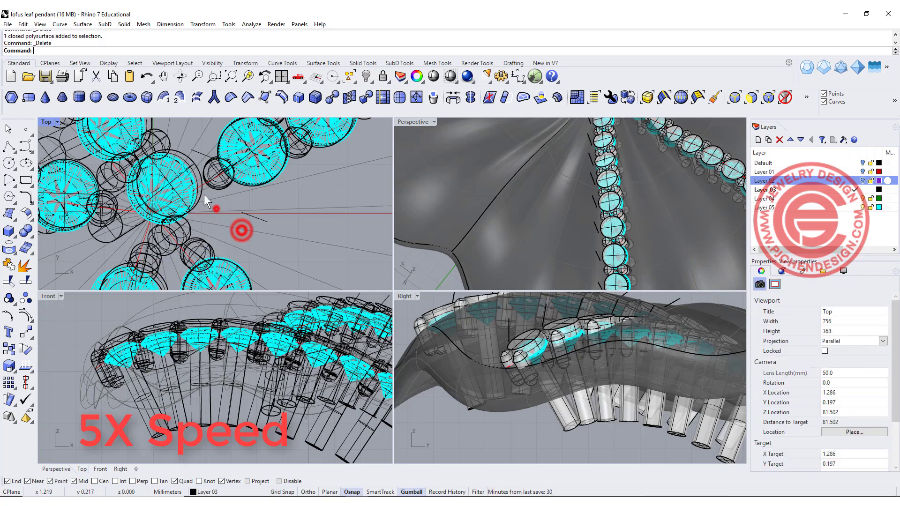
scroll(204, 197, "up", 3)
left_click_drag(179, 203, 200, 204)
left_click(452, 281)
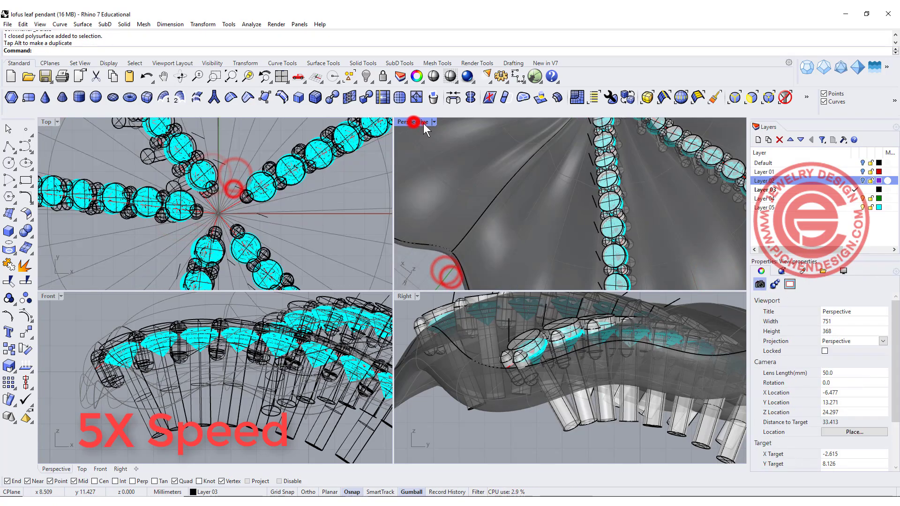
Boolean-difference the window-selected cutter cylinders from the leaf in maximized Perspective, OK the warning.
double_click(418, 122)
left_click(455, 252)
left_click(460, 273)
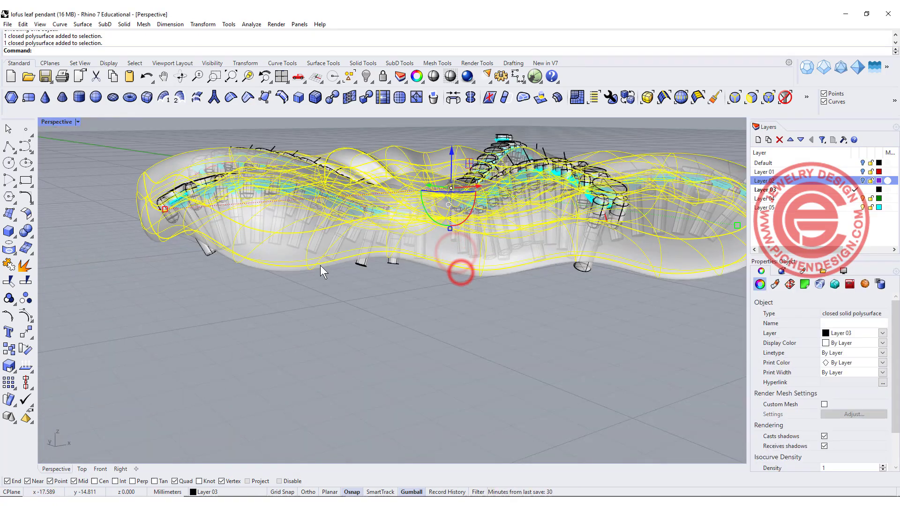
mouse_move(320, 265)
right_mouse_down()
mouse_move(313, 246)
mouse_move(292, 249)
right_mouse_up()
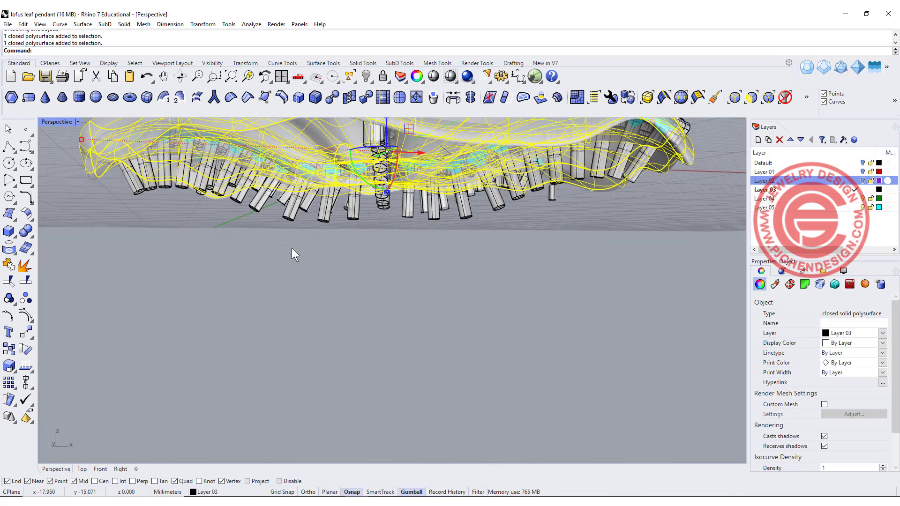
left_click(26, 232)
left_click(61, 233)
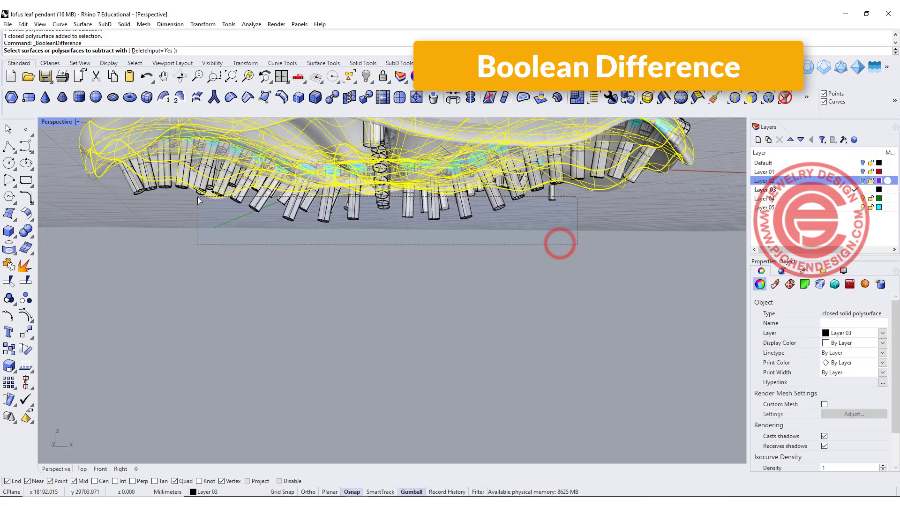
left_click_drag(188, 208, 198, 197)
key("Return")
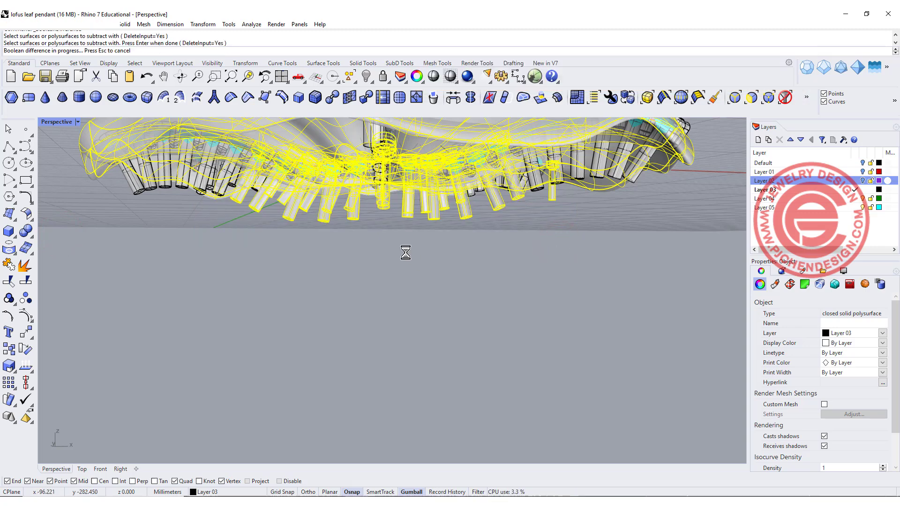
left_click(506, 281)
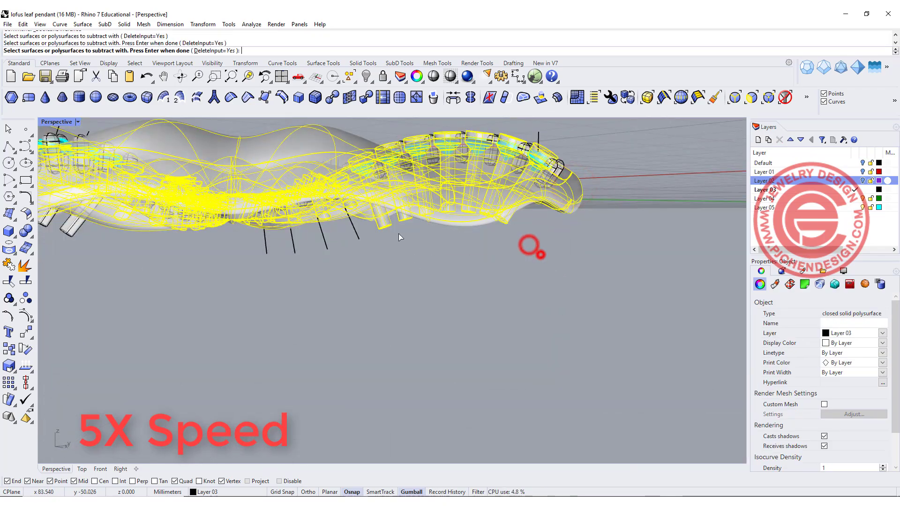
Finish the subtraction and orbit to inspect the cut stone seats from above and below.
right_click_drag(398, 233, 489, 247)
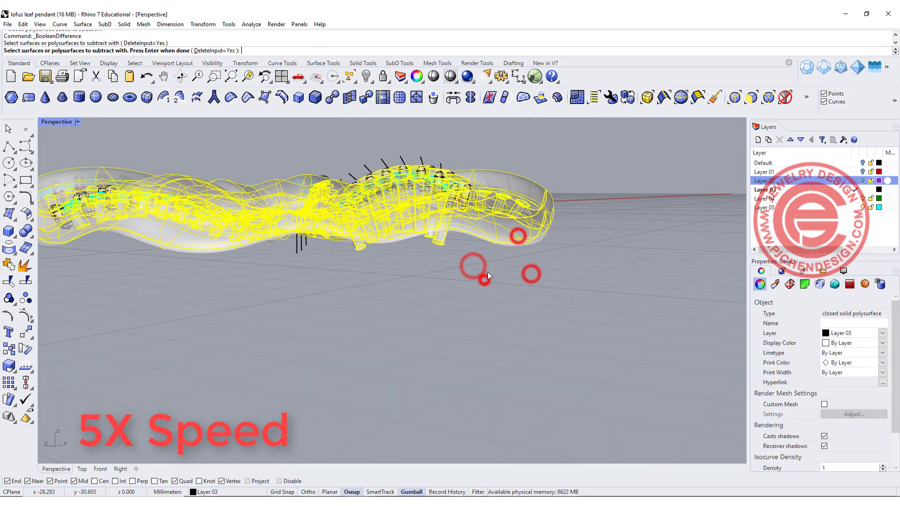
right_click(487, 272)
scroll(401, 287, "up", 5)
mouse_move(401, 286)
right_mouse_down()
mouse_move(413, 163)
mouse_move(506, 202)
right_mouse_up()
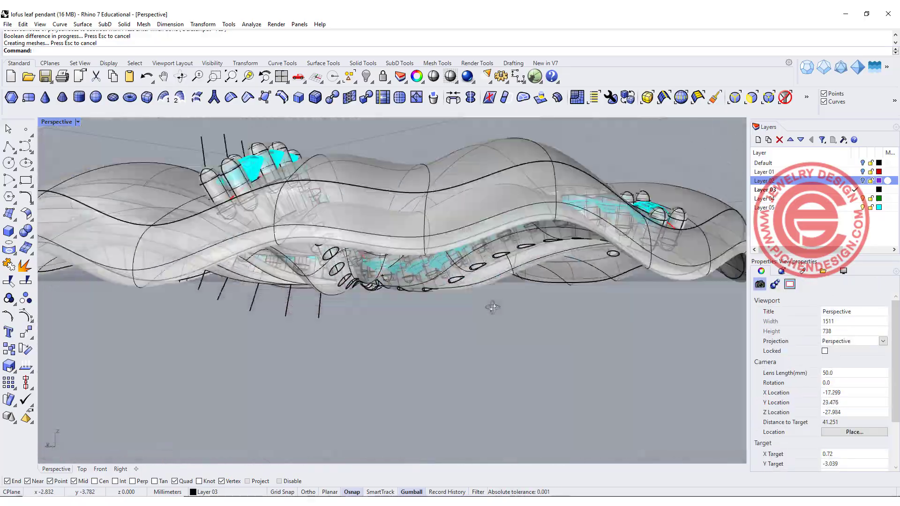
mouse_move(506, 202)
right_mouse_down()
mouse_move(471, 300)
mouse_move(391, 285)
right_mouse_up()
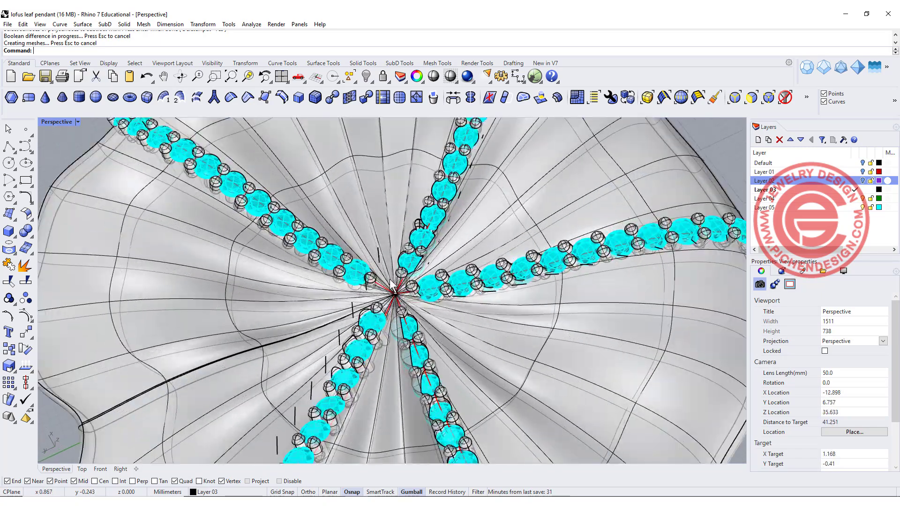
Gumball the large centre stone to the leaf hub, enlarge it and lower it onto the surface.
double_click(46, 122)
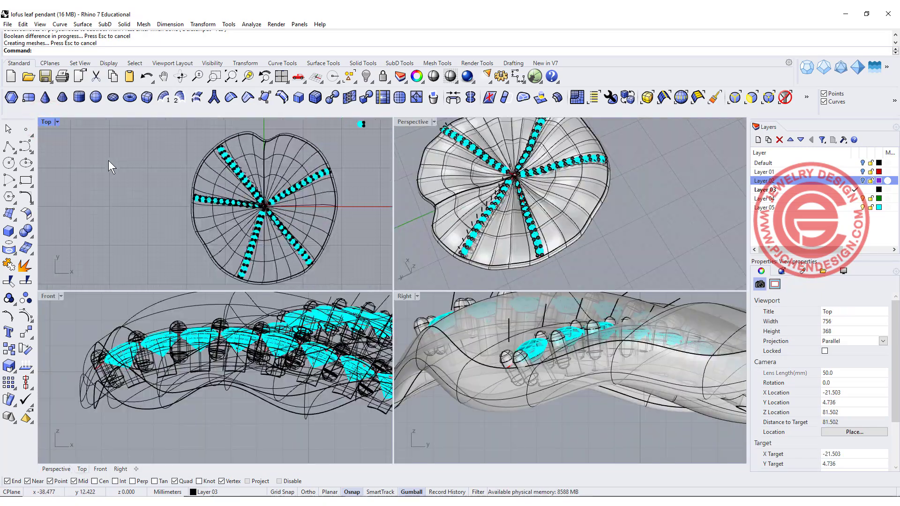
scroll(109, 160, "down", 2)
scroll(175, 131, "up", 3)
scroll(175, 132, "up", 2)
left_click(164, 130)
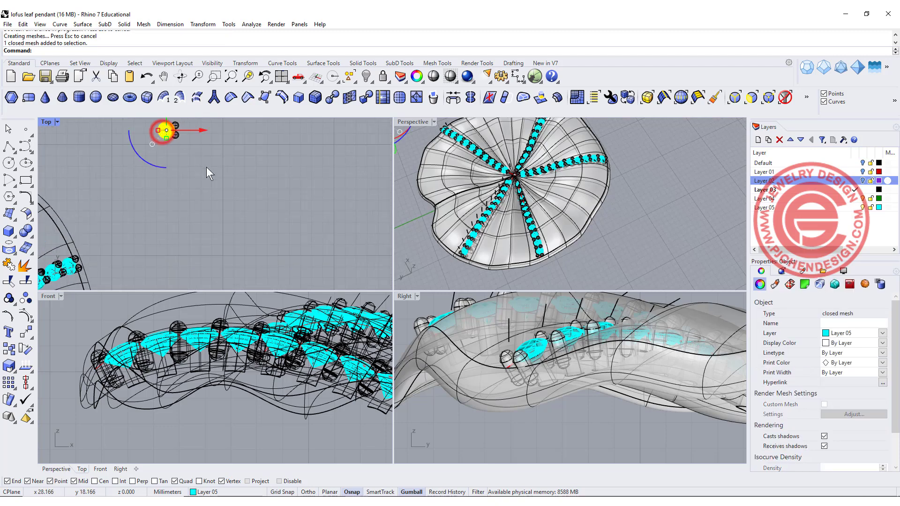
scroll(206, 167, "down", 3)
left_click_drag(224, 136, 100, 239)
scroll(223, 208, "up", 1)
scroll(224, 209, "up", 3)
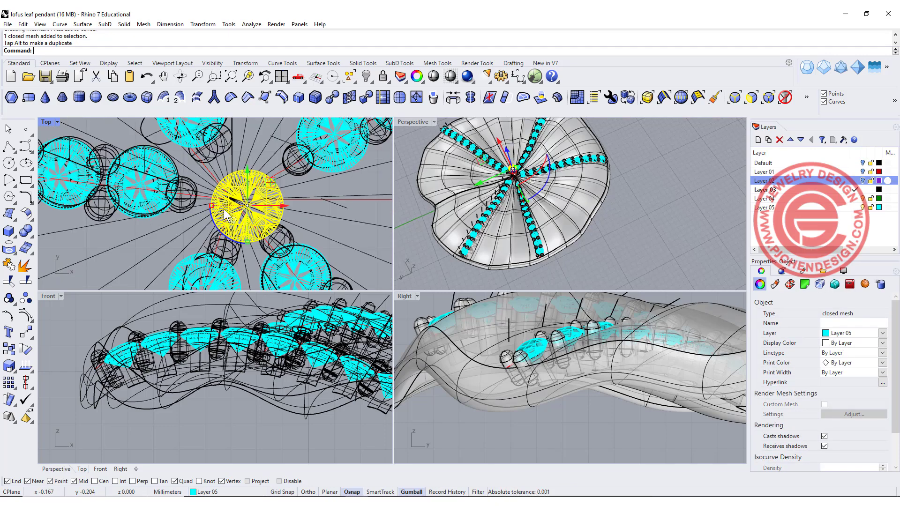
mouse_move(208, 201)
left_mouse_down()
mouse_move(273, 185)
mouse_move(267, 175)
left_mouse_up()
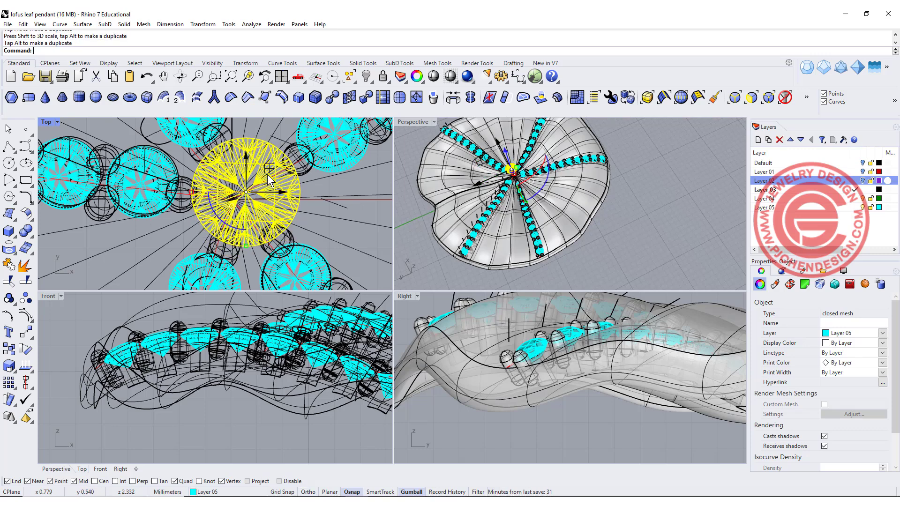
scroll(353, 353, "down", 3)
scroll(252, 372, "up", 2)
scroll(256, 356, "up", 2)
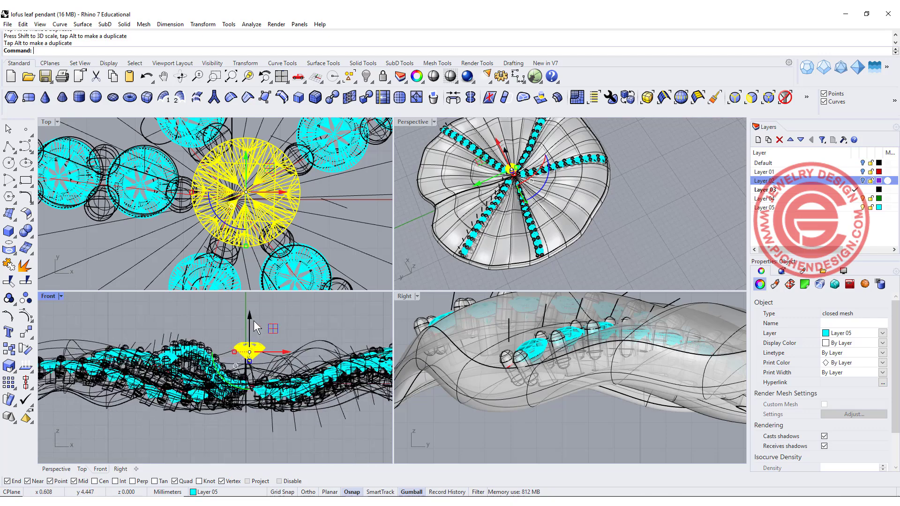
left_click_drag(253, 321, 251, 353)
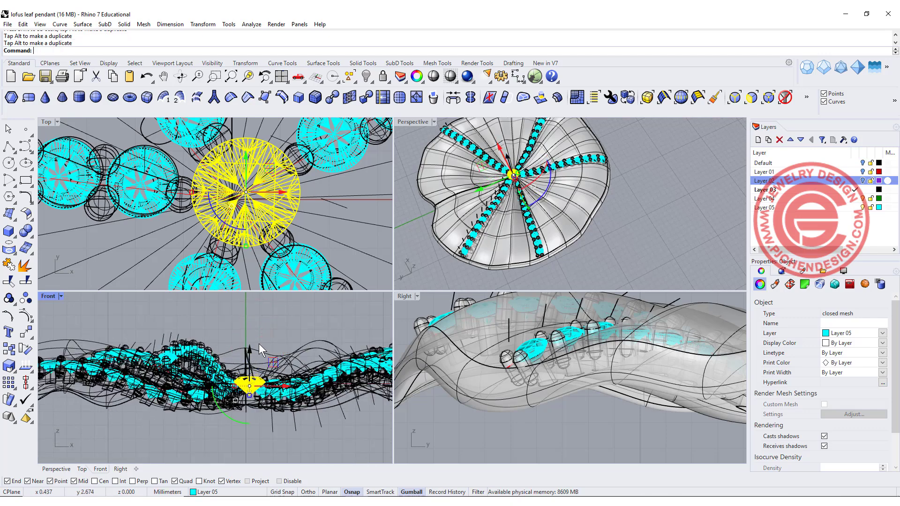
left_click(171, 197)
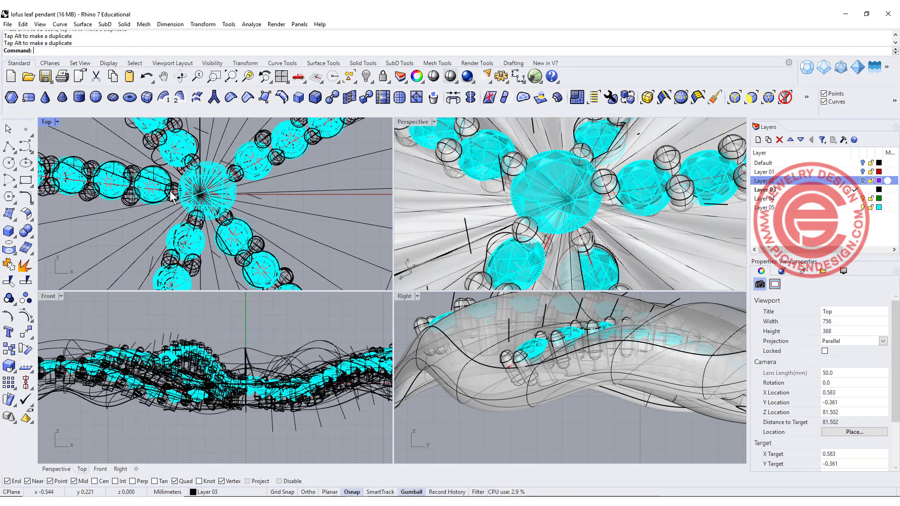
Draw a cylinder from the centre stone's vertex and extend it downward as a cutter.
left_click(8, 234)
left_click(42, 237)
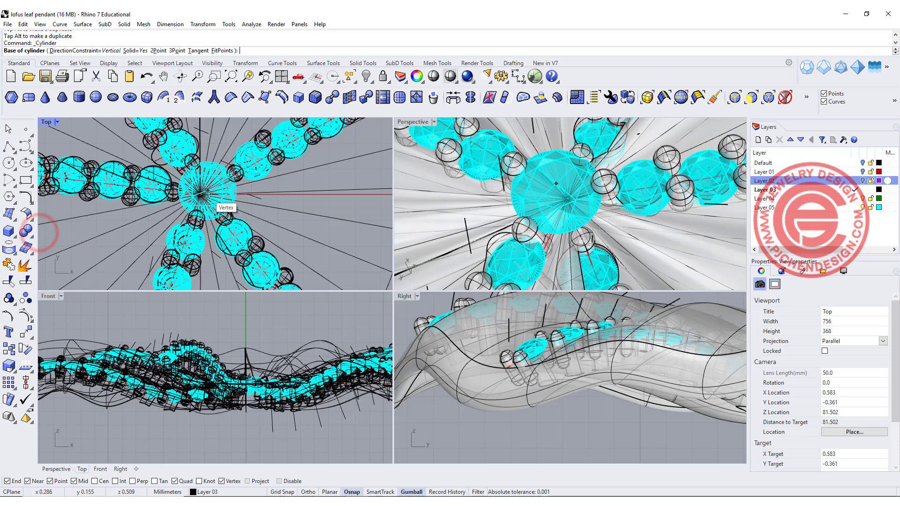
left_click(207, 190)
left_click(230, 203)
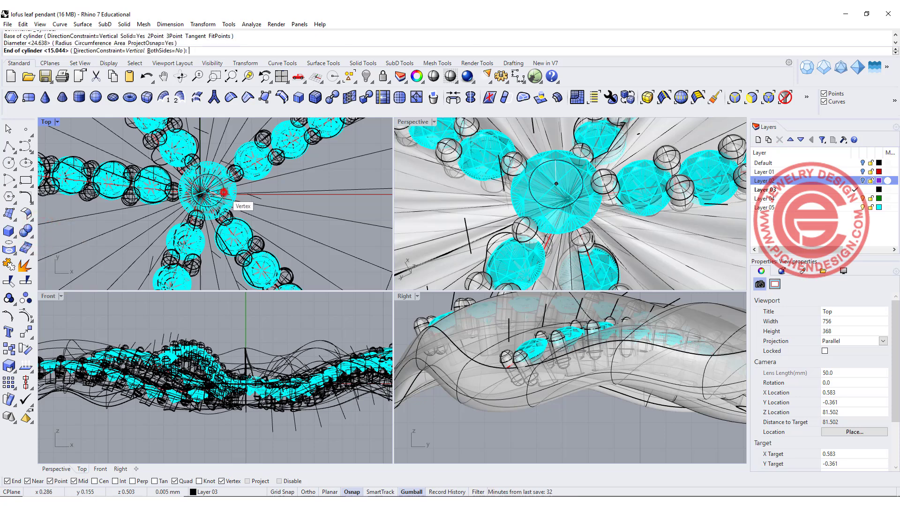
left_click(263, 320)
left_click_drag(249, 311, 239, 408)
scroll(205, 183, "up", 3)
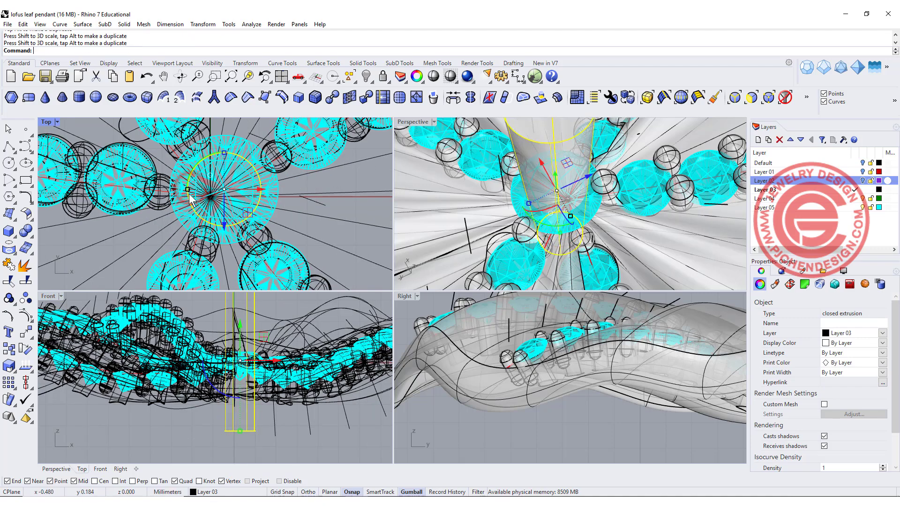
scroll(189, 198, "down", 3)
left_click(251, 456)
Boolean-difference the new cylinder cutter from the leaf body.
left_click(29, 231)
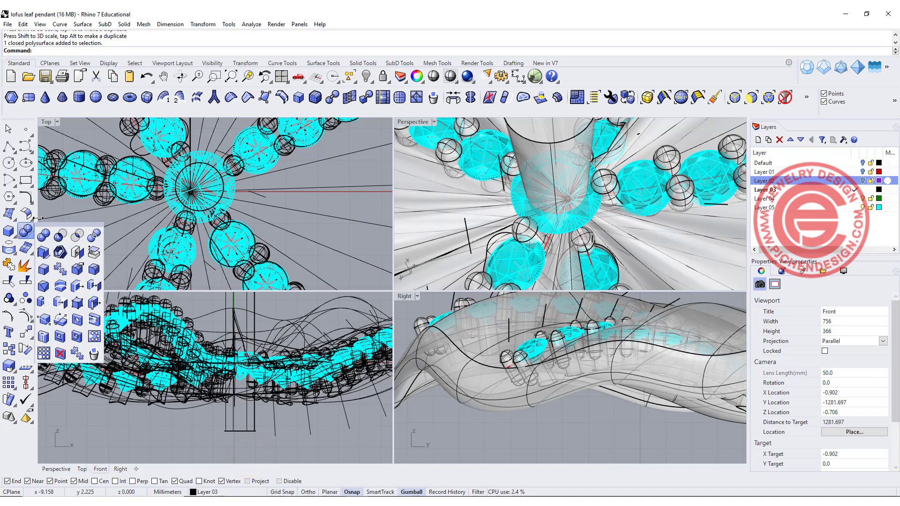
left_click(60, 235)
left_click(273, 192)
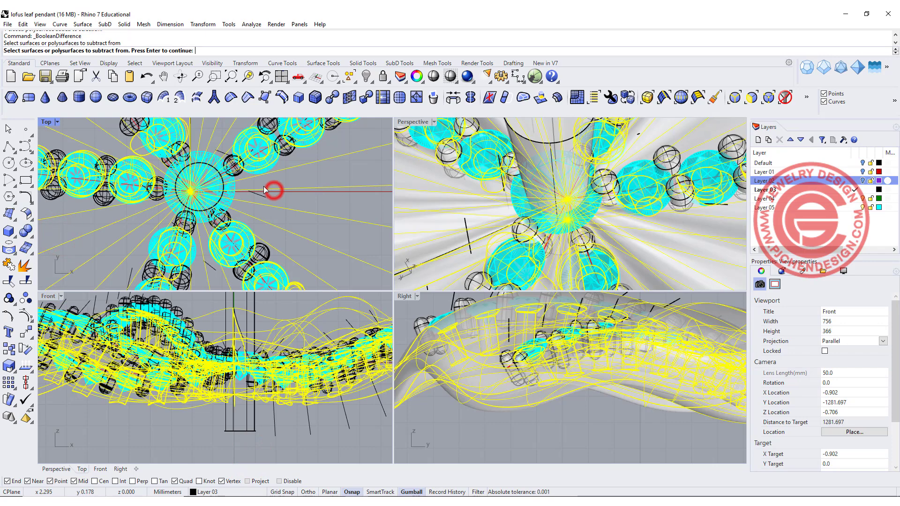
left_click(256, 309)
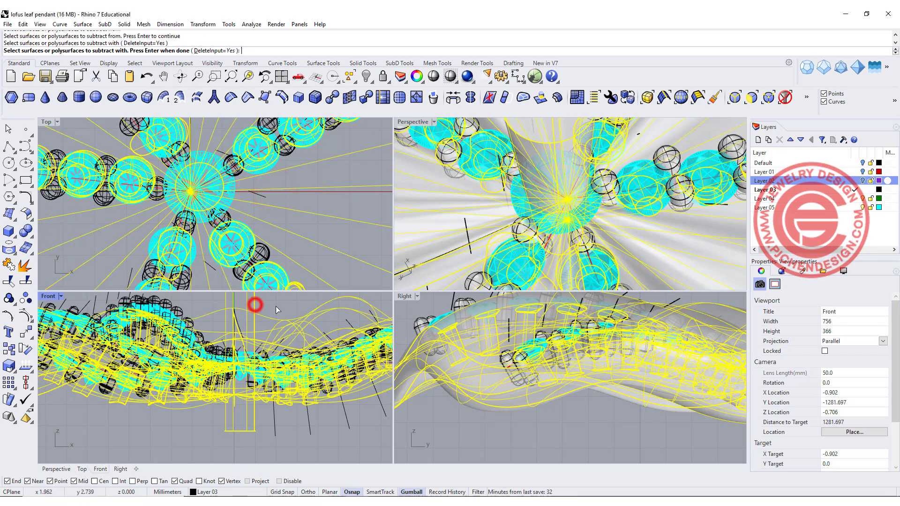
key("Return")
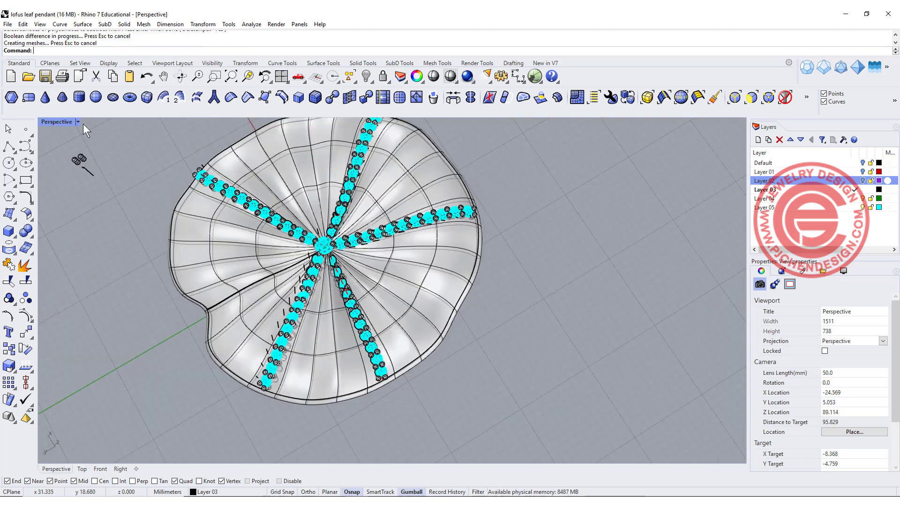
Set Perspective to Rendered display, window-select the whole pendant and group it.
left_click(78, 121)
left_click(81, 178)
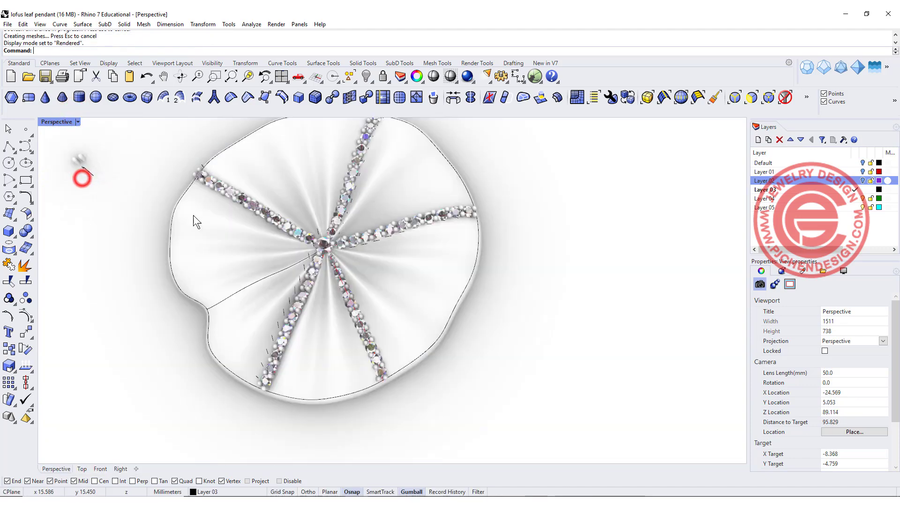
scroll(440, 239, "down", 3)
right_click_drag(441, 239, 408, 227)
scroll(408, 227, "down", 3)
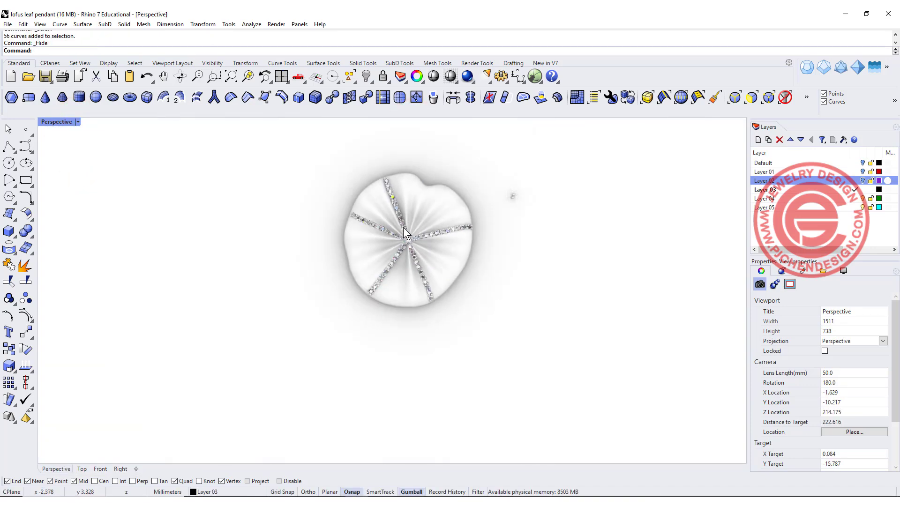
right_click_drag(277, 171, 238, 178, "shift")
left_click_drag(218, 165, 447, 324)
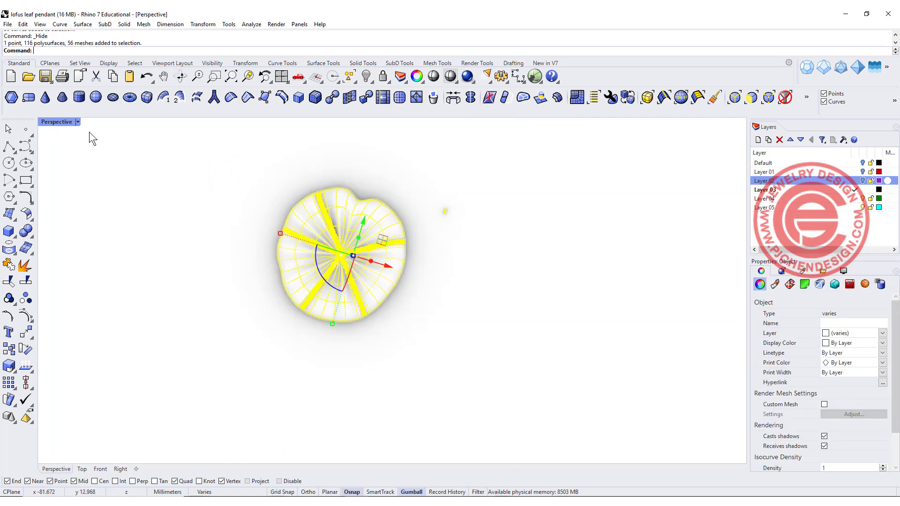
key("Escape")
double_click(63, 122)
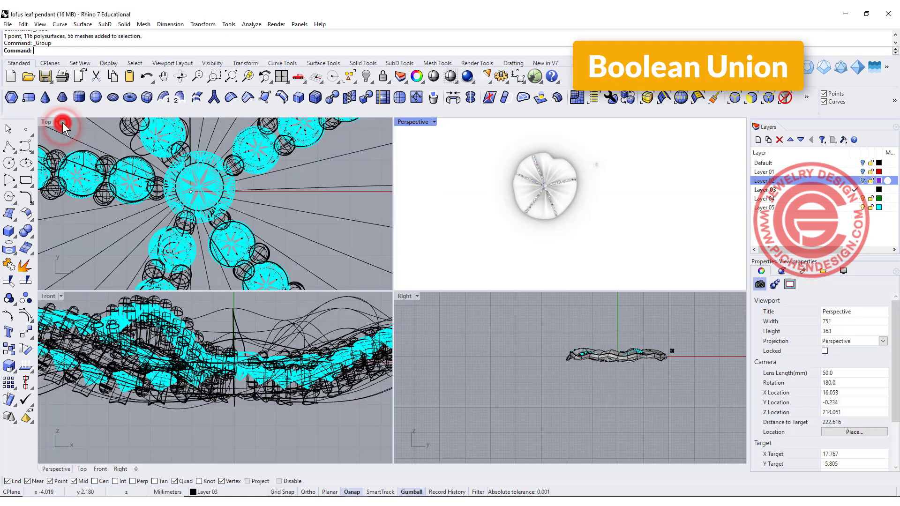
In the maximized Right view rotate the pendant 90° upright with the Gumball and raise it upward.
left_click(469, 356)
double_click(406, 296)
right_click_drag(235, 225, 355, 254)
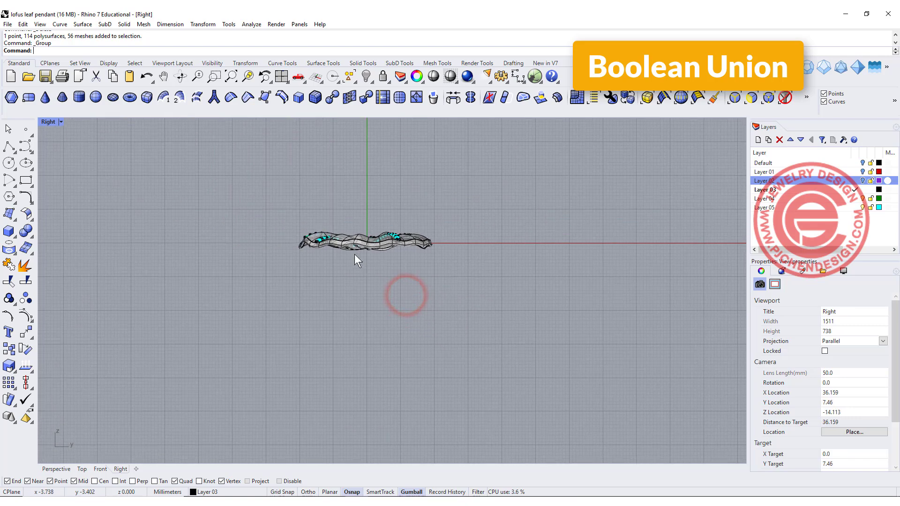
left_click(356, 246)
left_click_drag(345, 266, 422, 305)
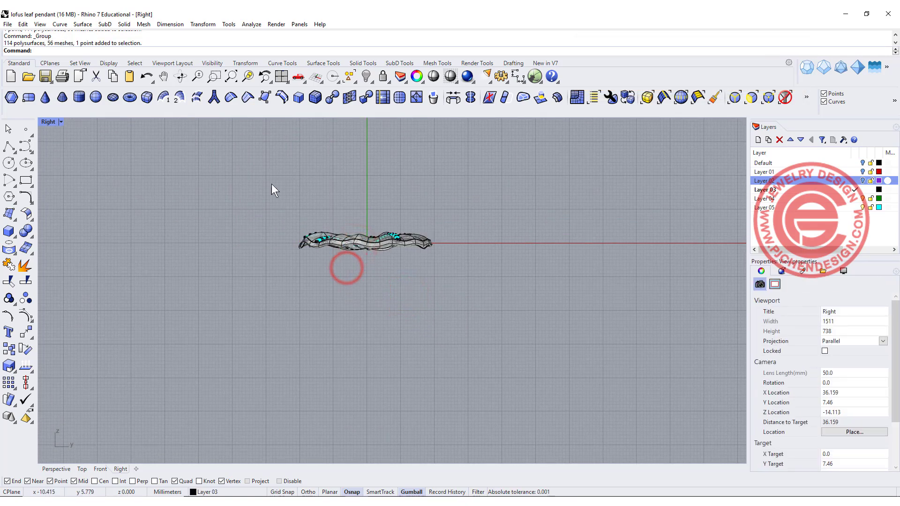
left_click_drag(240, 207, 436, 292)
left_click_drag(376, 286, 392, 305)
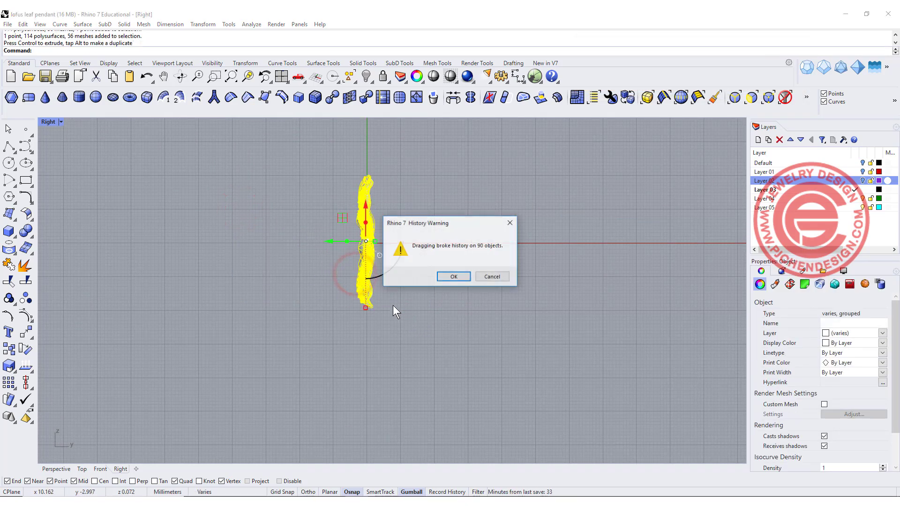
left_click(449, 277)
right_click_drag(402, 229, 388, 298)
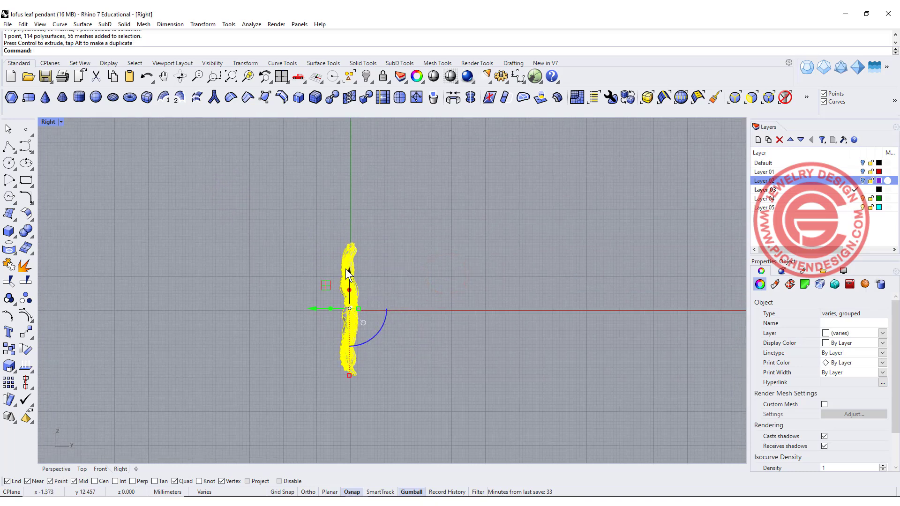
left_click_drag(346, 270, 353, 204)
left_click(508, 259)
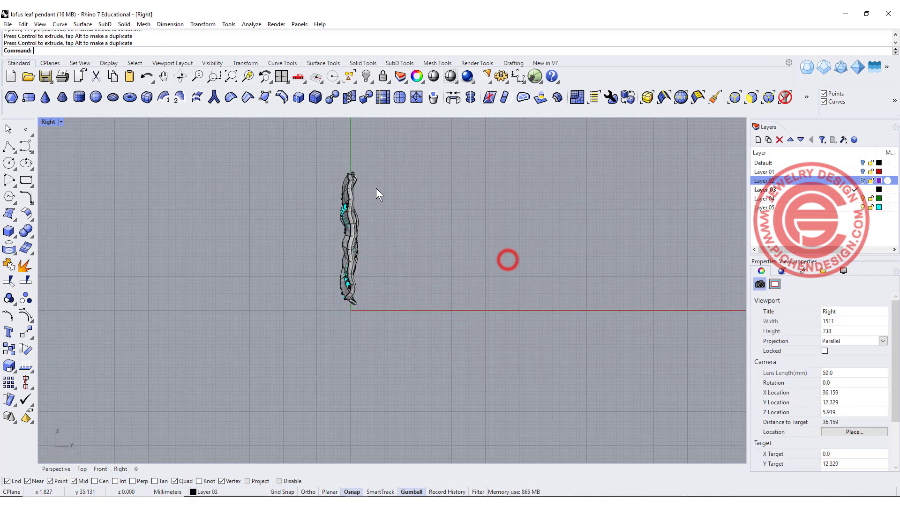
scroll(376, 188, "up", 3)
scroll(339, 193, "up", 2)
Draw a half-circle arc above the pendant top and Pipe it with a small radius.
left_click(7, 181)
left_click(343, 211)
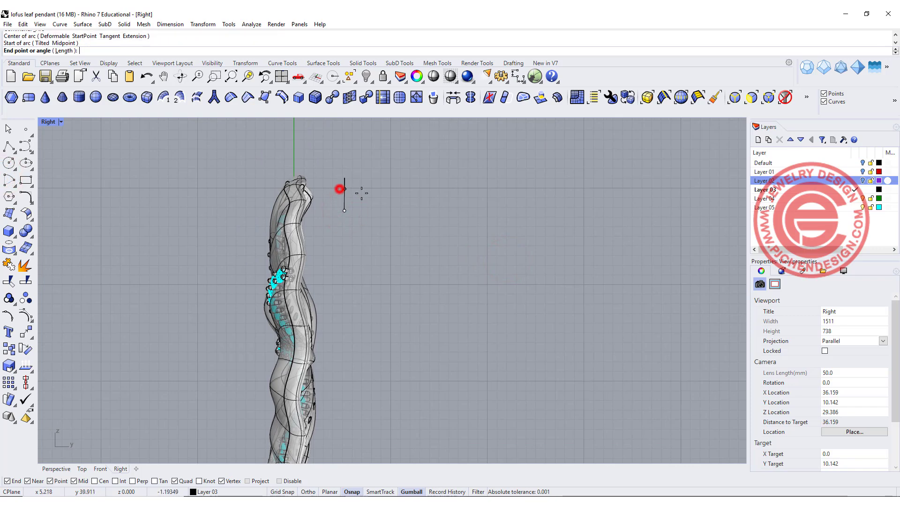
left_click(350, 242)
scroll(362, 219, "up", 2)
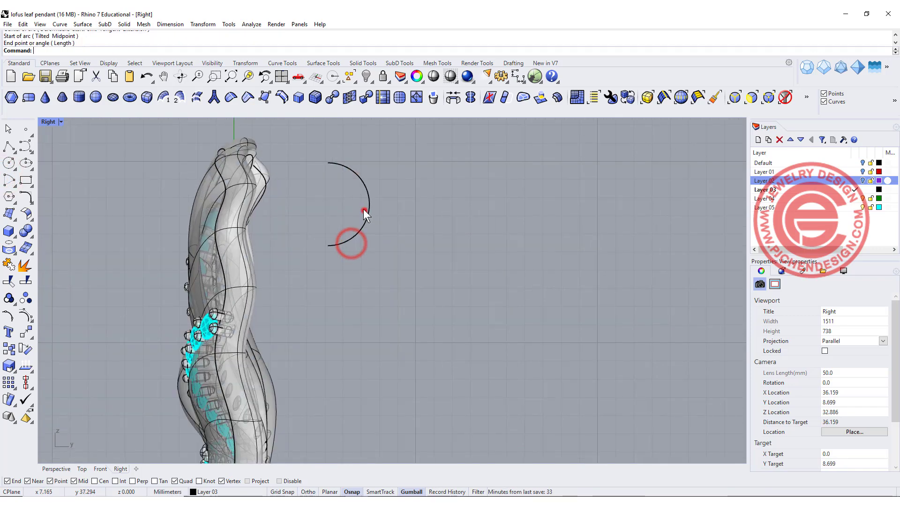
left_click(365, 172)
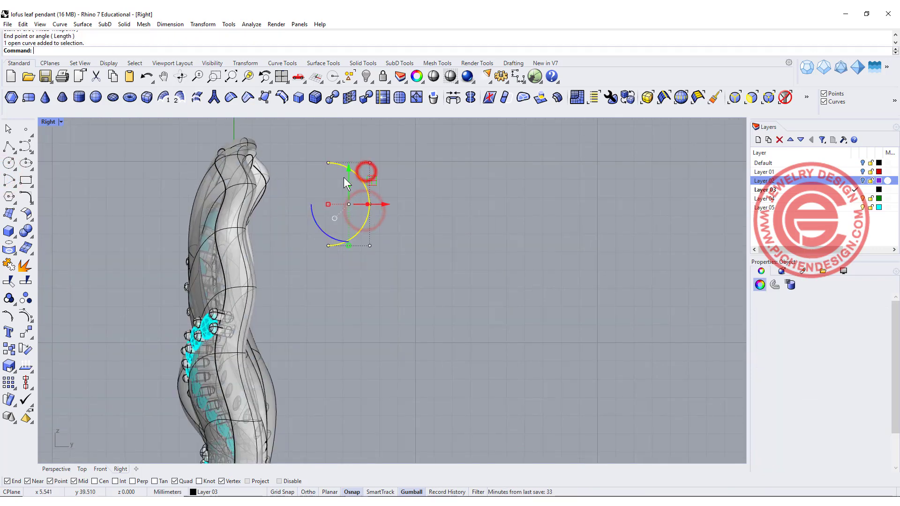
left_click(10, 250)
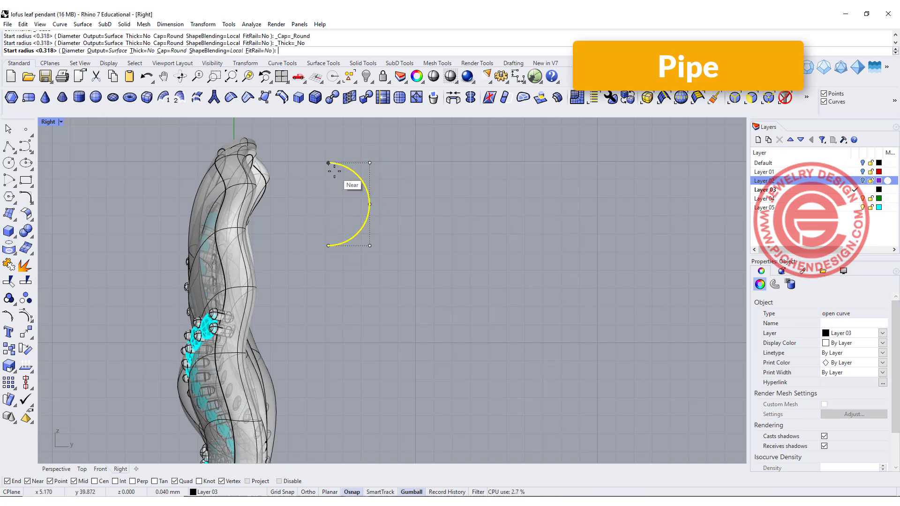
scroll(328, 152, "up", 4)
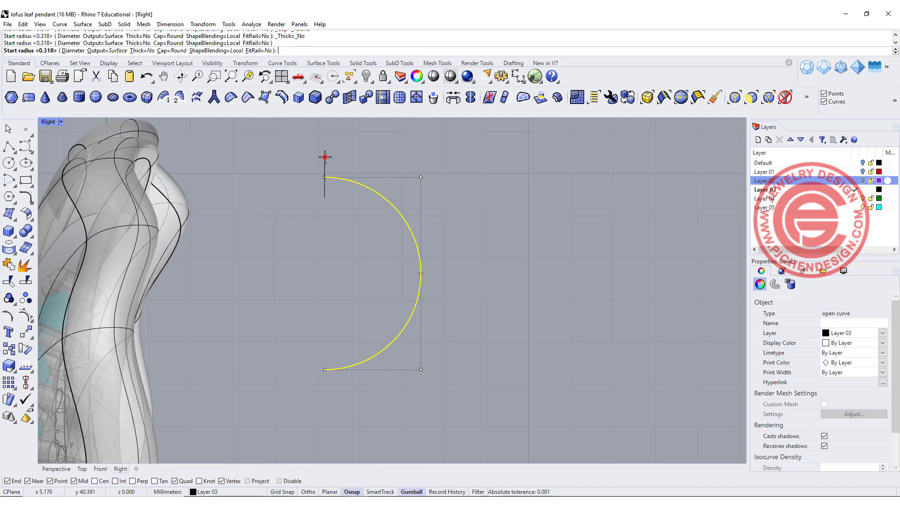
left_click(324, 154)
key("Return")
Move the piped jump ring onto the pendant's top edge.
left_click(437, 265)
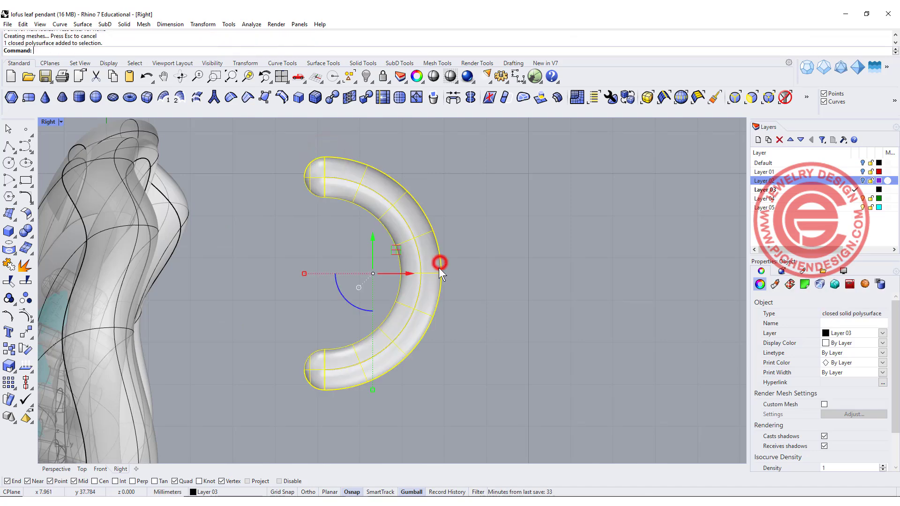
left_click_drag(397, 251, 211, 234)
left_click(319, 259)
Maximize the rendered Perspective view and orbit to see the finished pendant front-on.
double_click(54, 124)
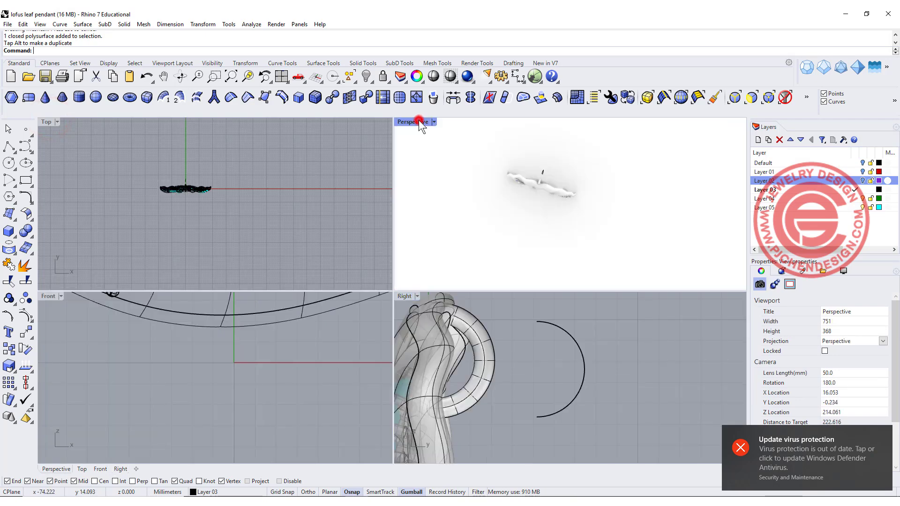
double_click(419, 120)
mouse_move(438, 261)
right_mouse_down()
mouse_move(459, 211)
mouse_move(354, 158)
mouse_move(559, 184)
mouse_move(443, 202)
mouse_move(449, 188)
mouse_move(351, 202)
mouse_move(430, 193)
right_mouse_up()
scroll(354, 158, "up", 2)
scroll(359, 161, "up", 2)
scroll(367, 166, "up", 2)
scroll(443, 202, "down", 2)
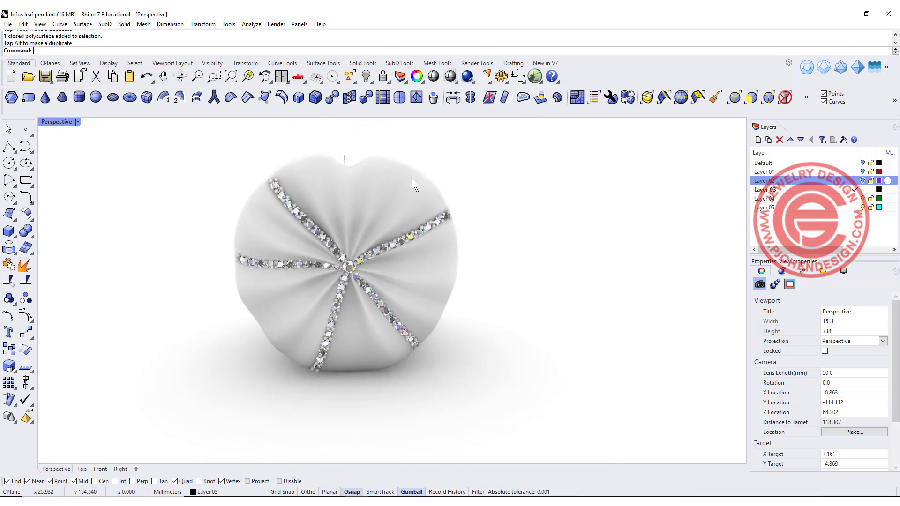